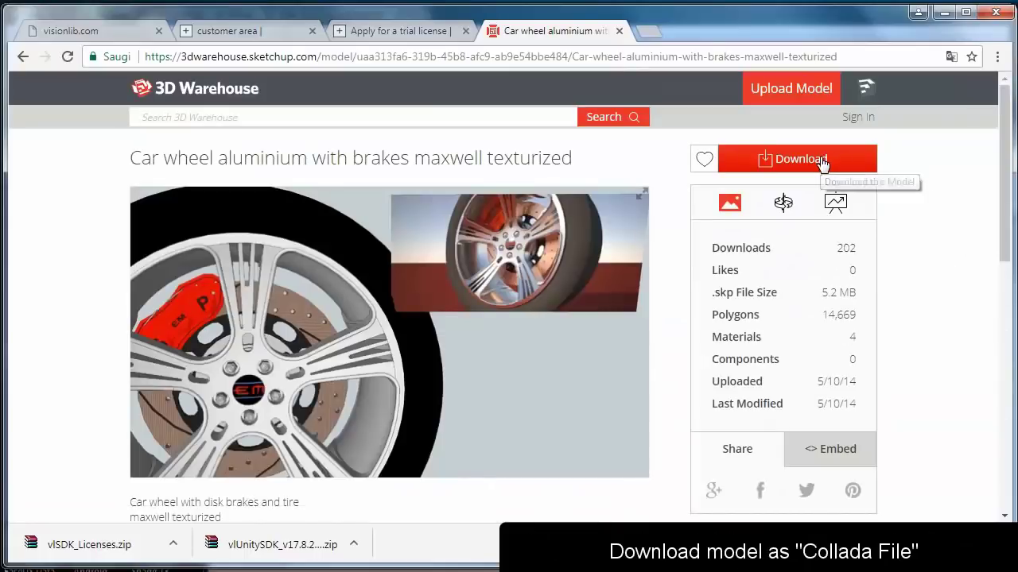
Step: Download the car wheel model as a Collada file, accepting the terms, and place em+wheel+15.zip in the unity_file folder
click(824, 162)
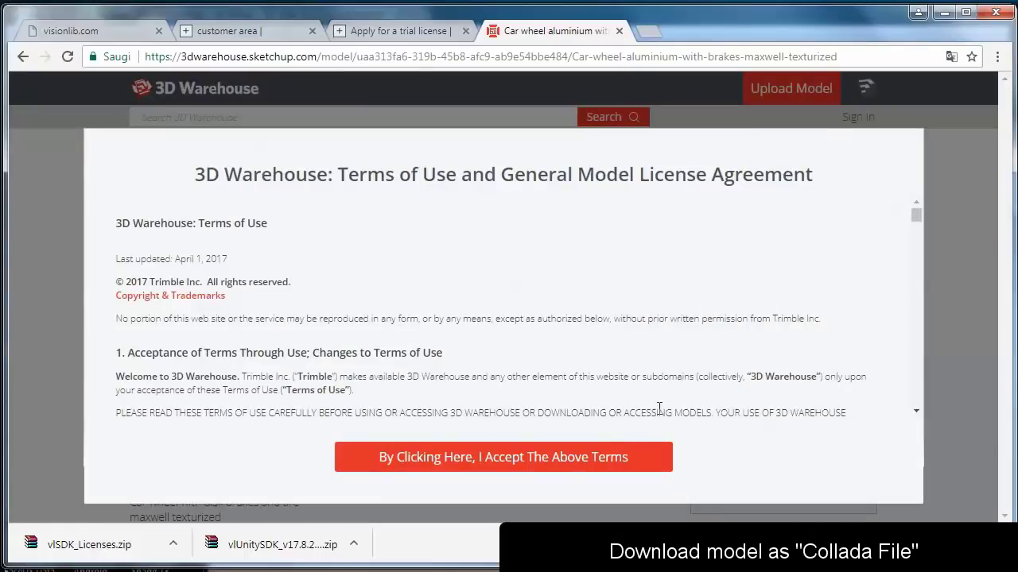
click(598, 459)
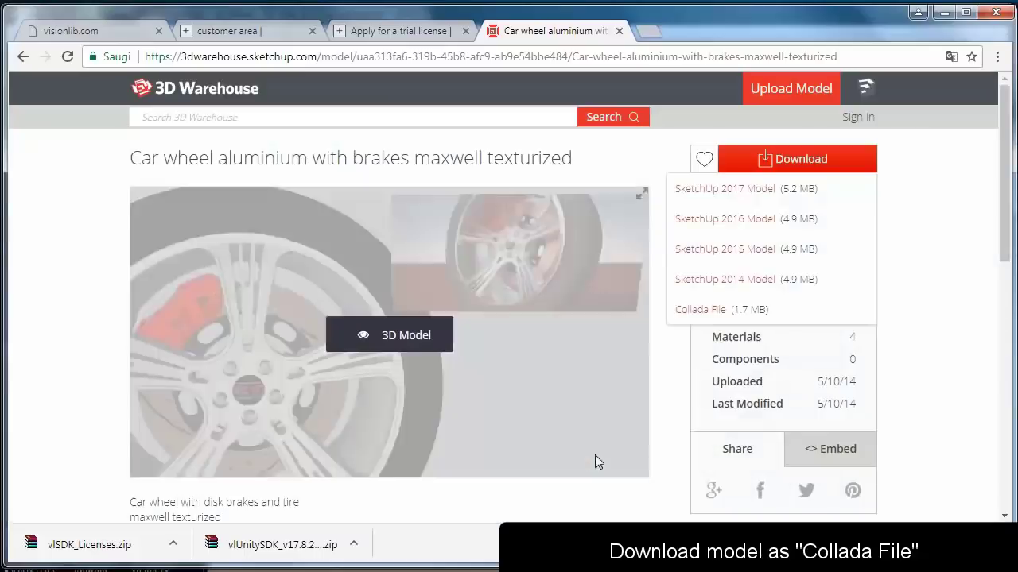
click(706, 310)
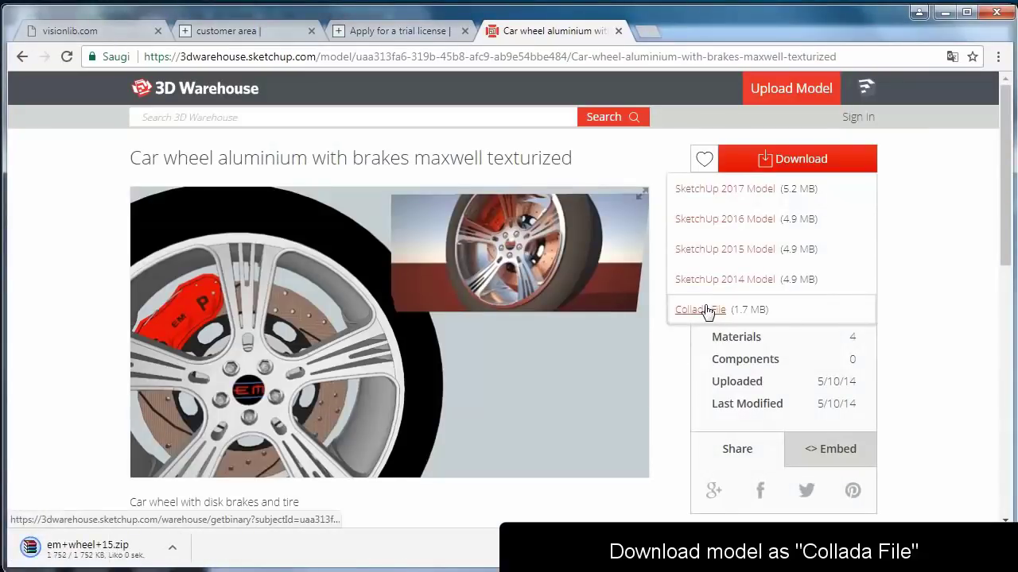
double_click(697, 30)
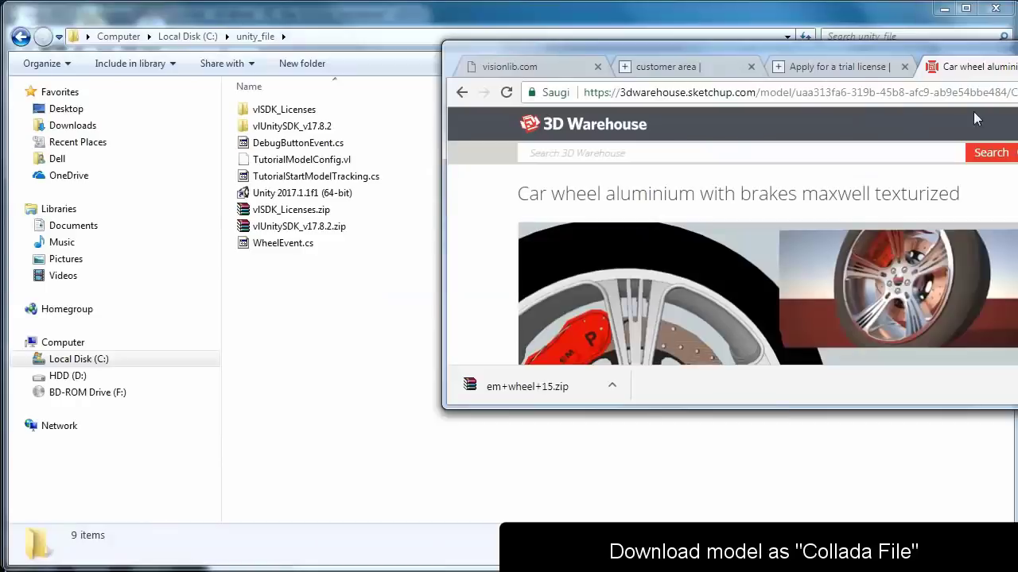
drag(518, 386, 430, 418)
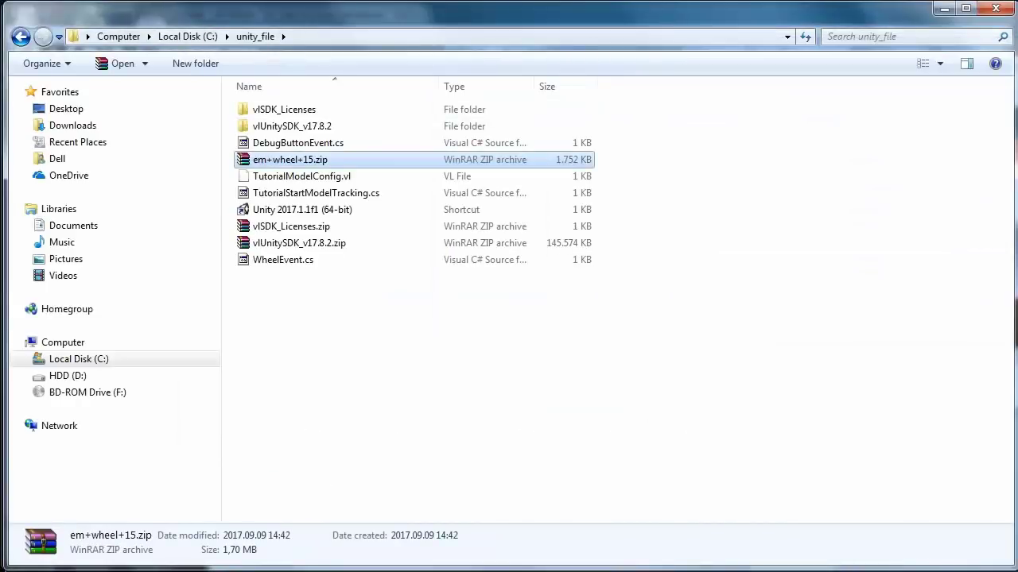
Step: Extract em+wheel+15.zip into its own em+wheel+15 folder and import that folder into Assets > Tutorial in Unity
right_click(284, 162)
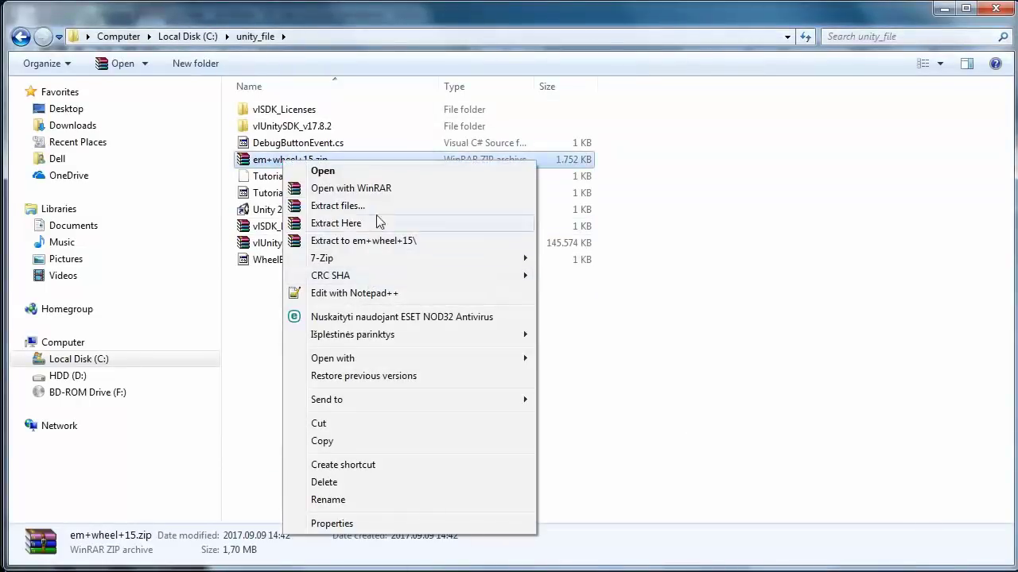
click(371, 240)
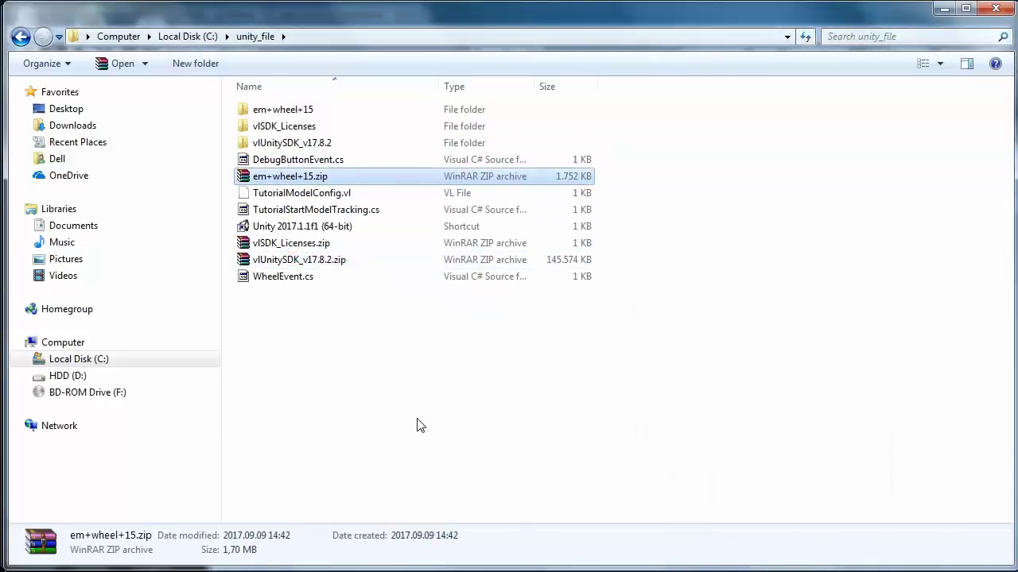
click(322, 299)
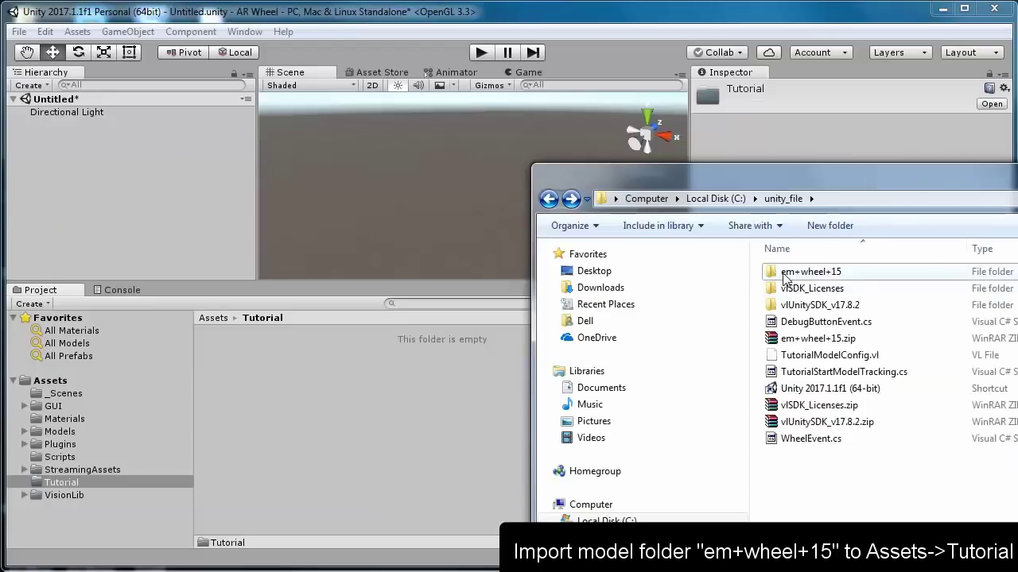
drag(783, 276, 311, 410)
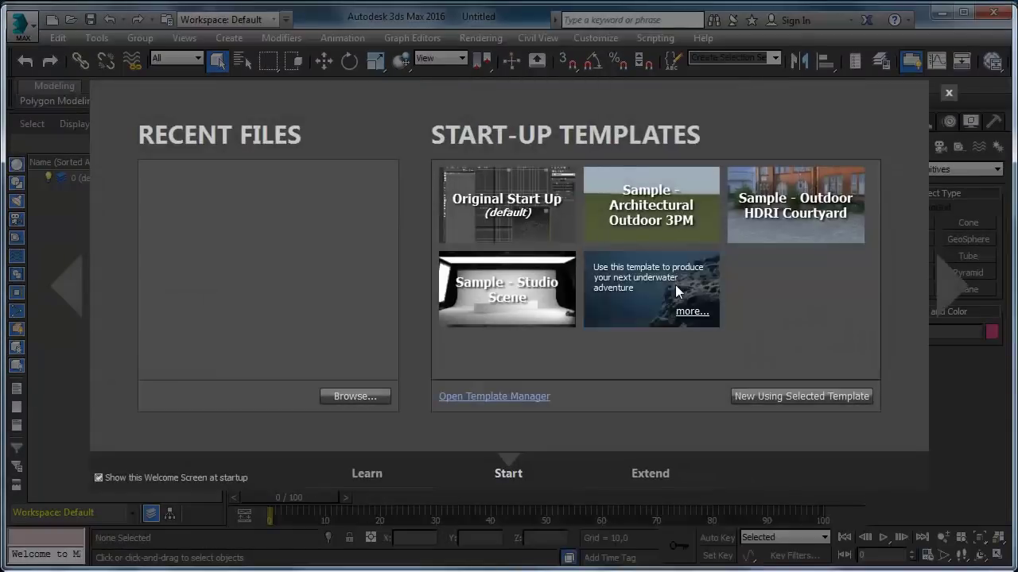
Step: Dismiss the 3ds Max welcome screen and import model.dae from the em+wheel+15 folder into the empty scene
click(948, 93)
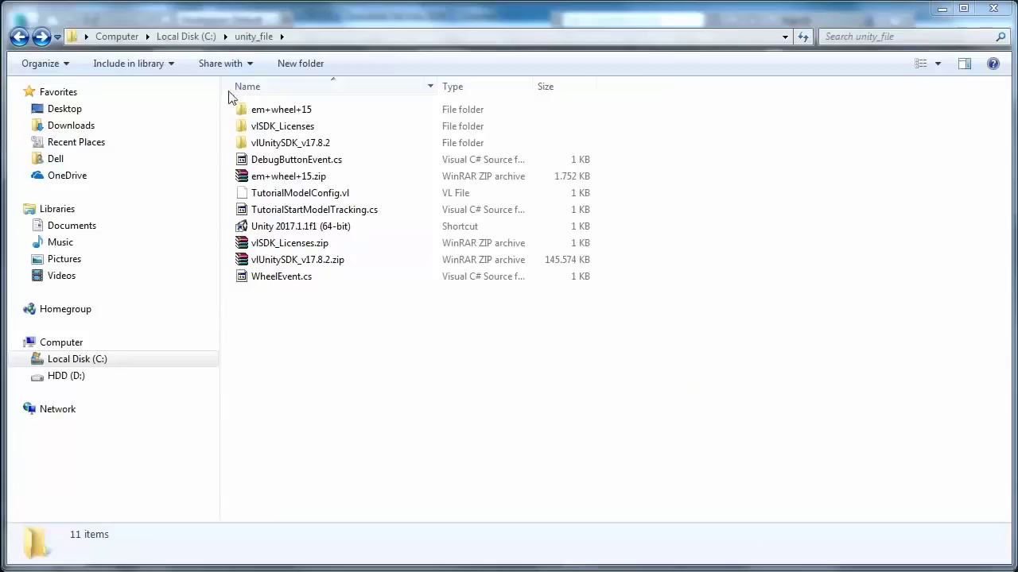
double_click(238, 107)
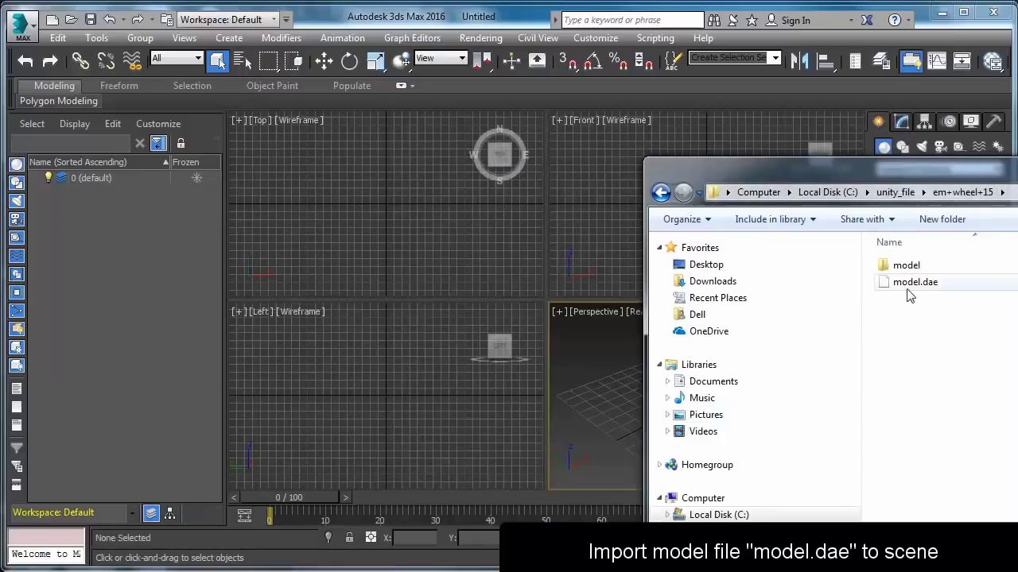
drag(913, 282, 422, 346)
drag(128, 299, 127, 297)
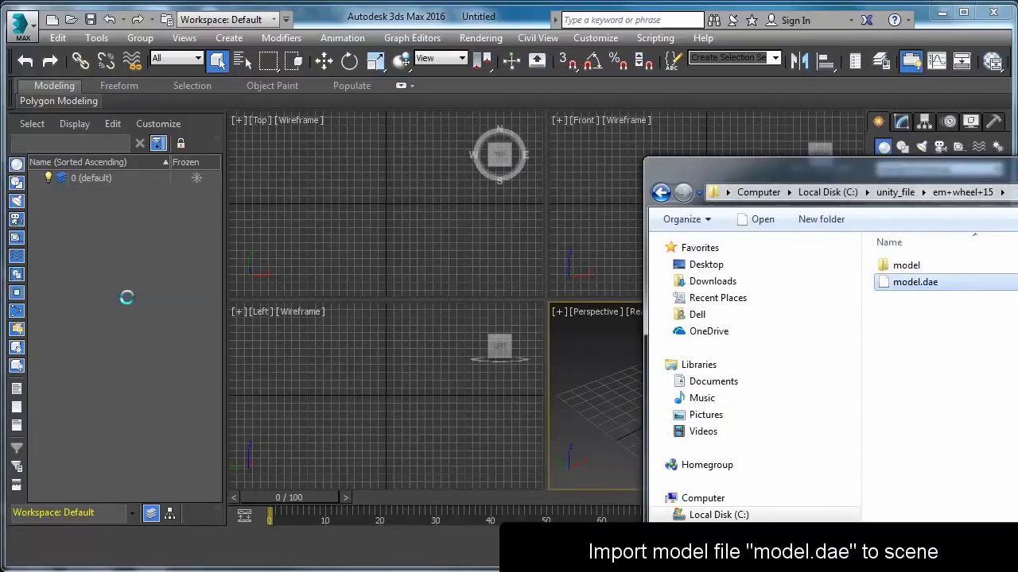
click(473, 22)
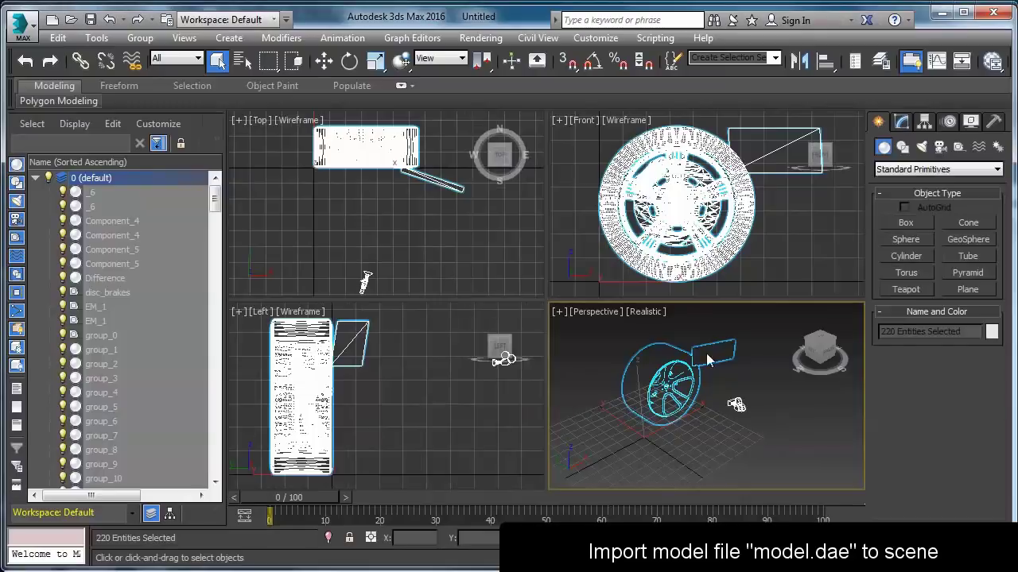
Step: Select the tire and rotate it to -90 degrees on the X axis
click(631, 383)
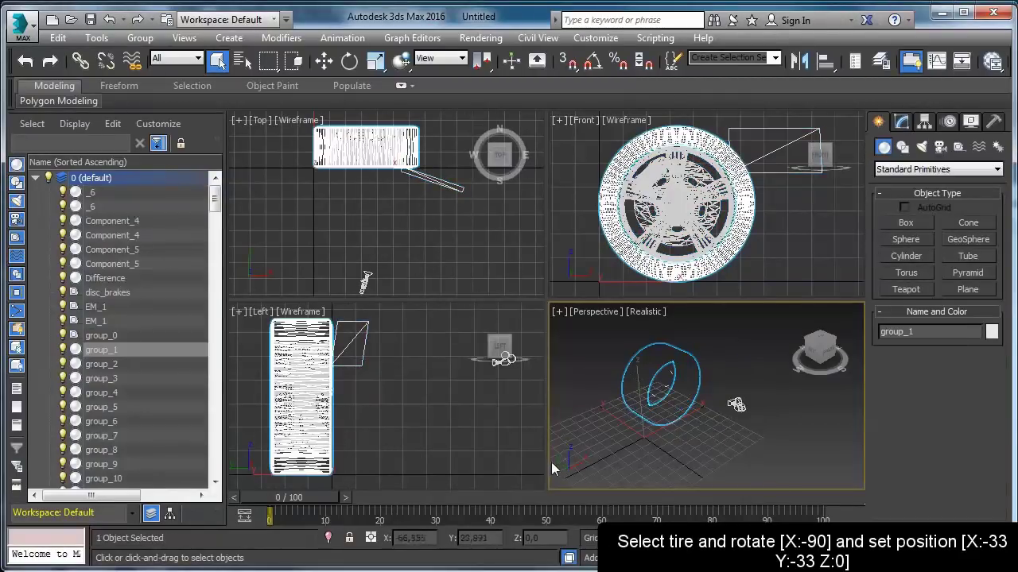
click(350, 62)
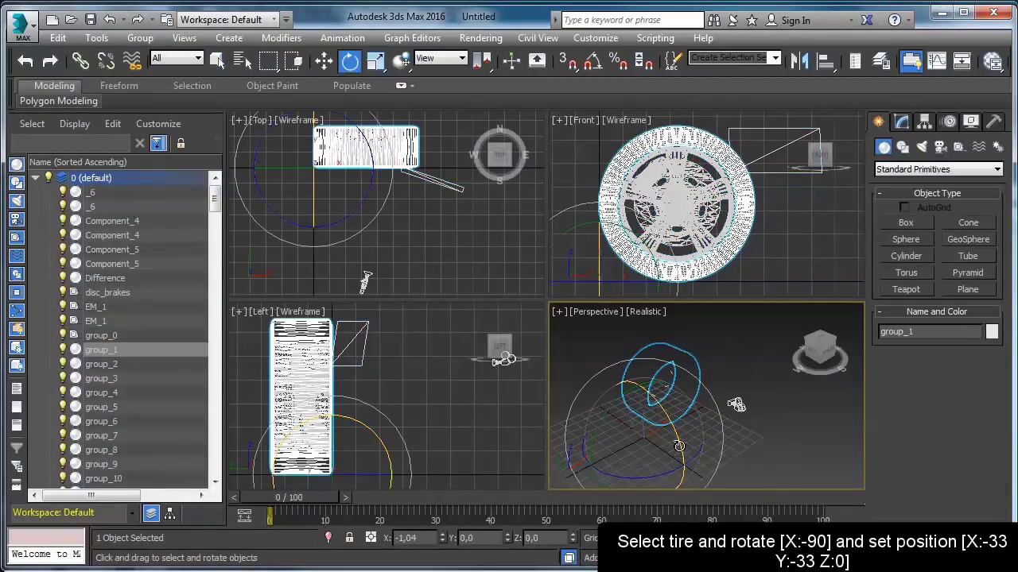
drag(680, 450, 561, 353)
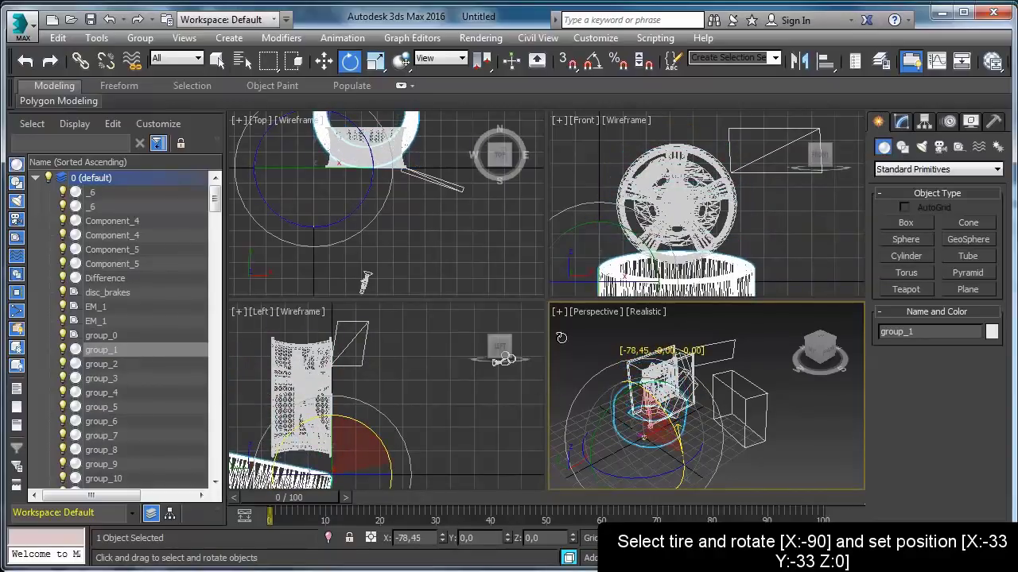
drag(400, 539, 430, 539)
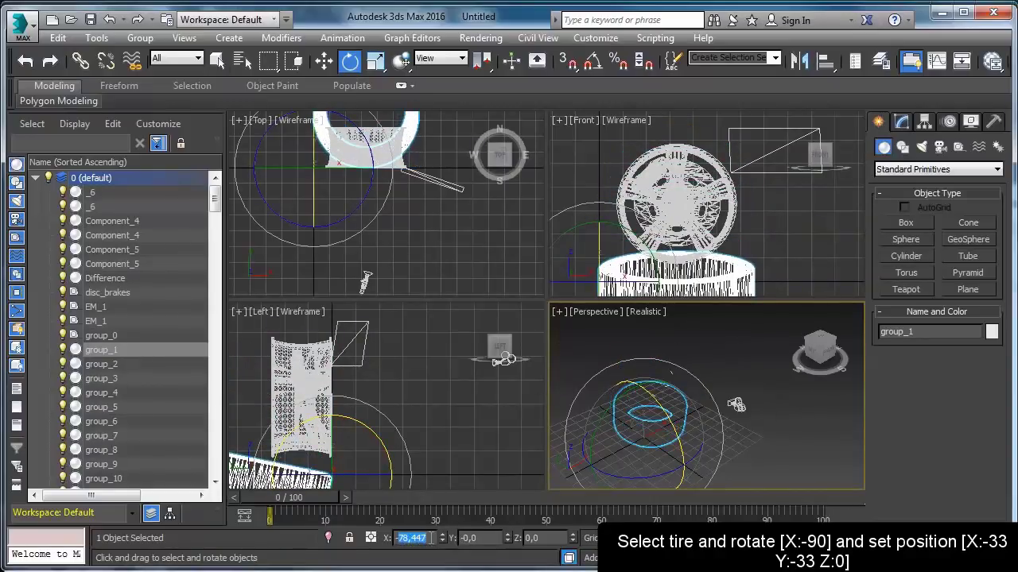
text(-90)
key(Return)
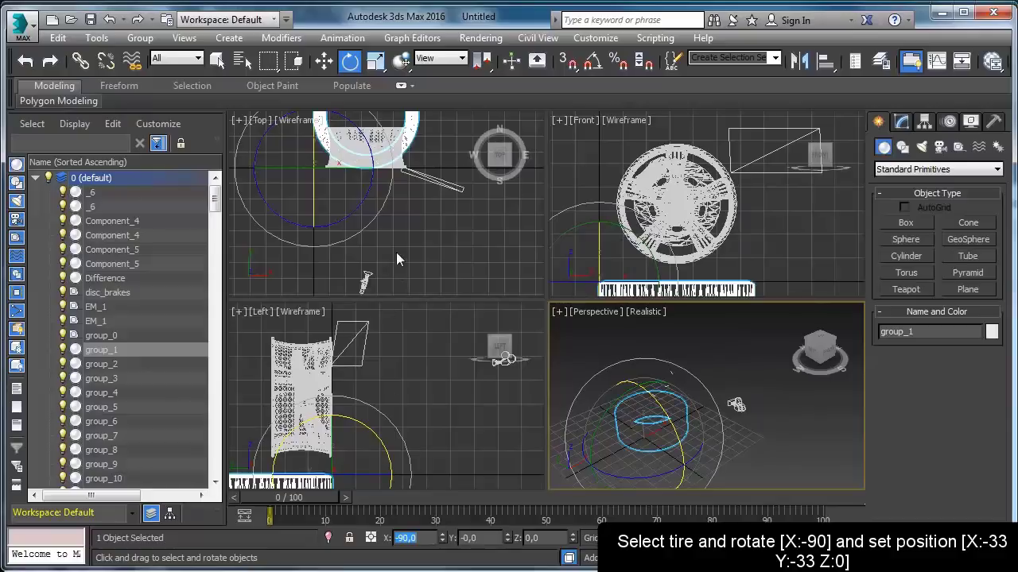
Step: Move the tire towards the origin and set its position to X -33 and Y -33
middle_drag(399, 260, 471, 299)
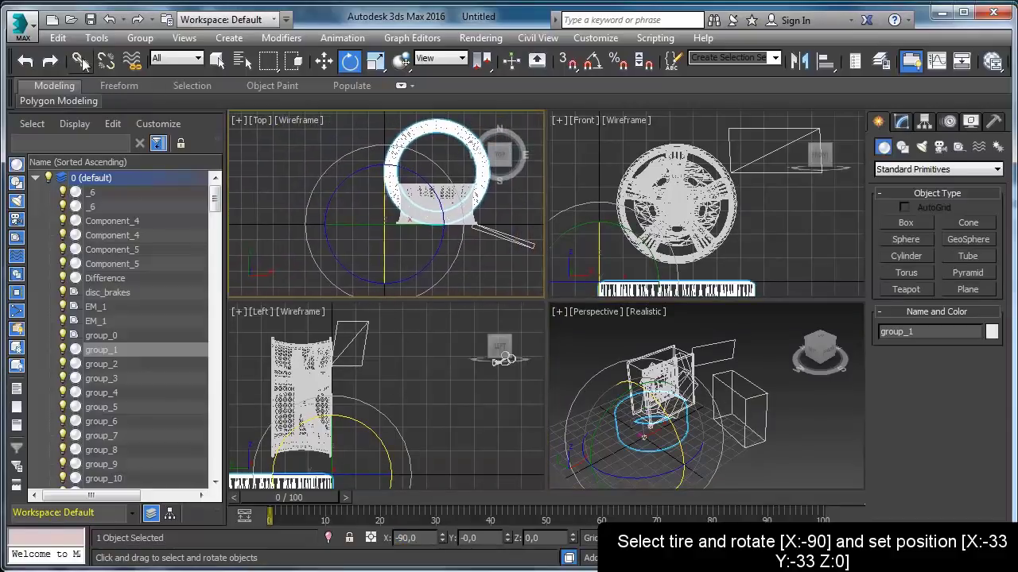
click(323, 61)
drag(392, 209, 329, 248)
scroll(366, 237, up, 4)
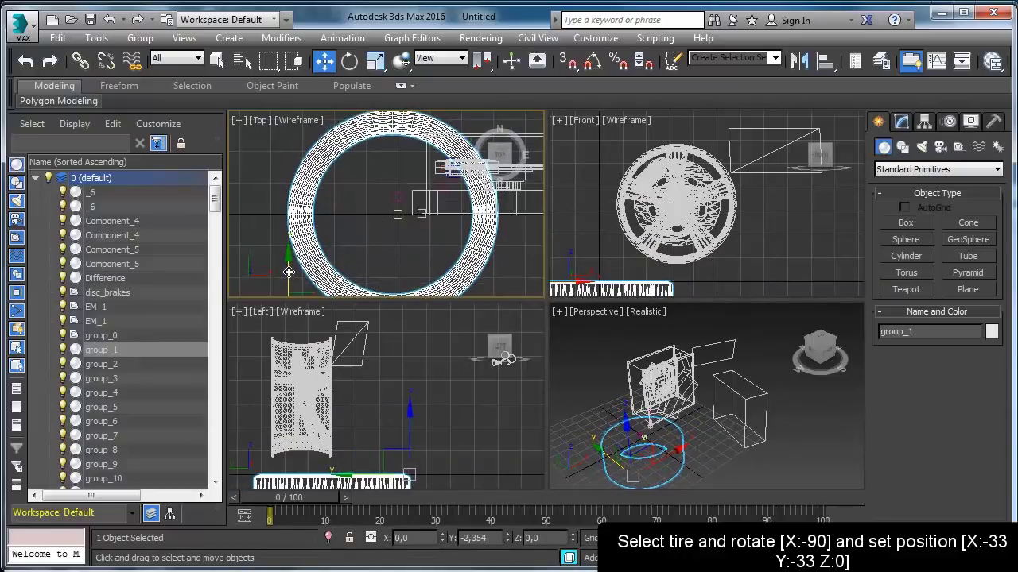
double_click(405, 538)
text(-33)
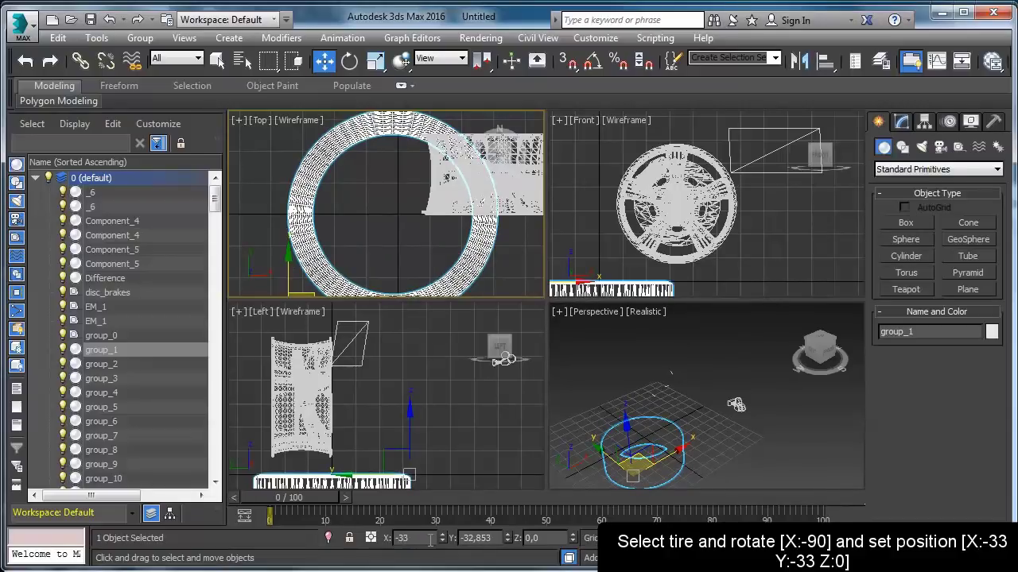
key(Tab)
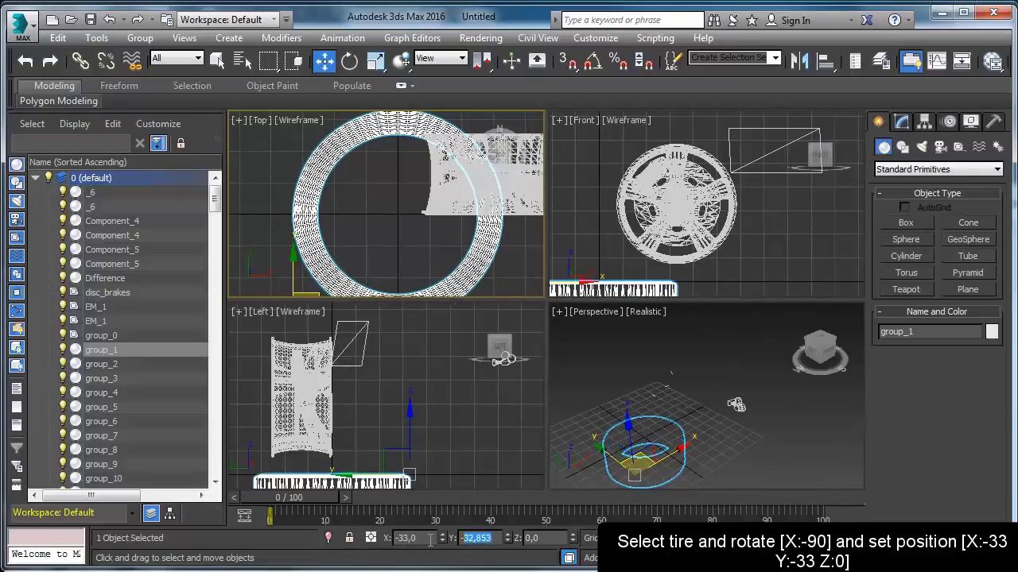
text(-33)
key(Return)
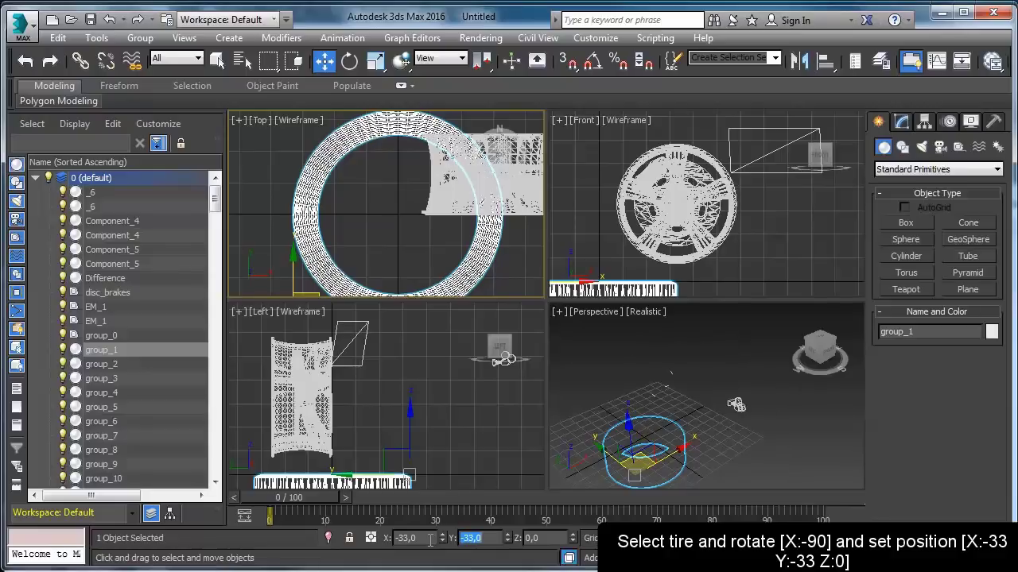
Step: Export only the selected tire as an Autodesk FBX file named Tire in the unity_file folder with the default export settings
click(217, 60)
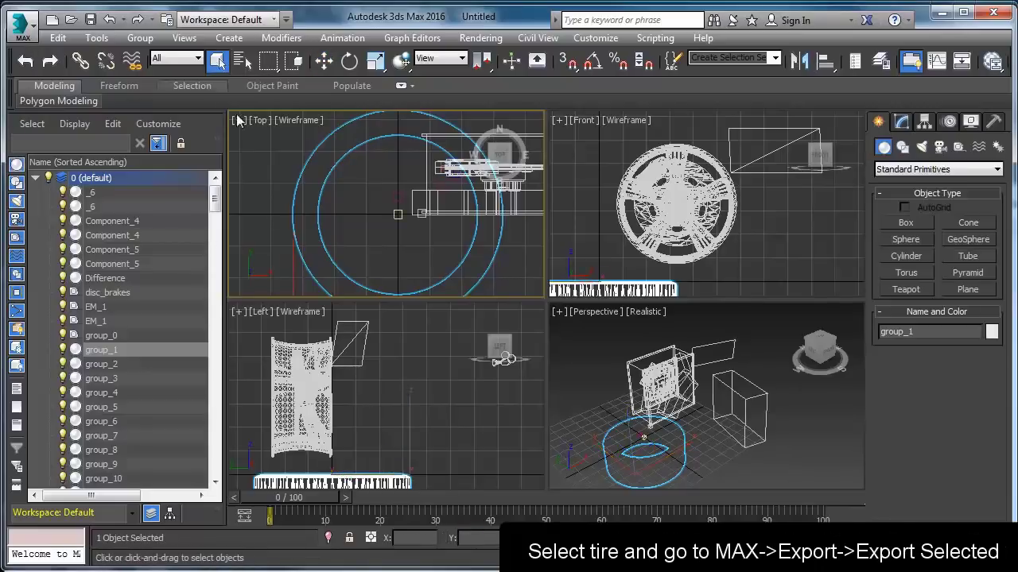
click(24, 26)
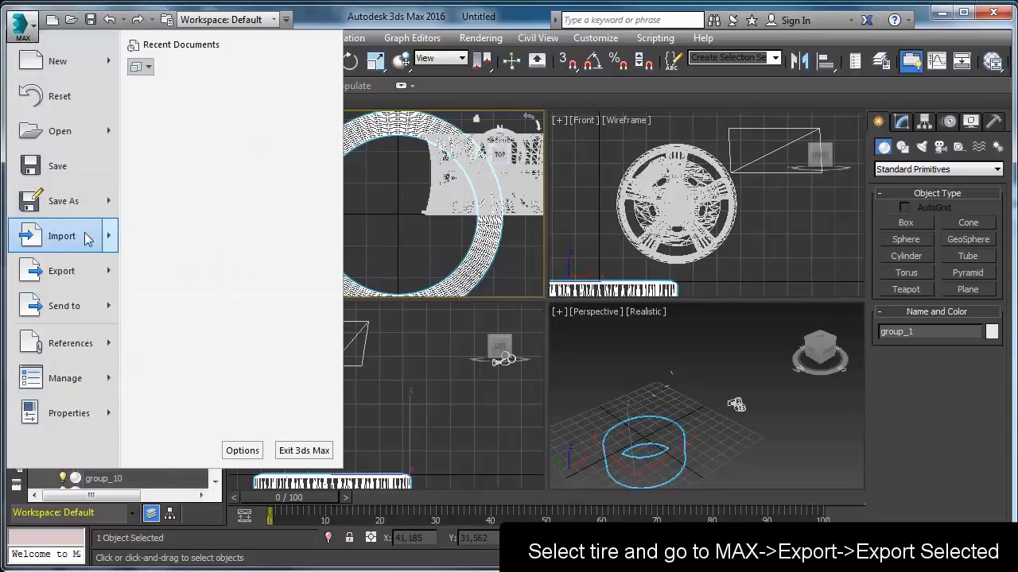
mouse_move(80, 270)
click(159, 129)
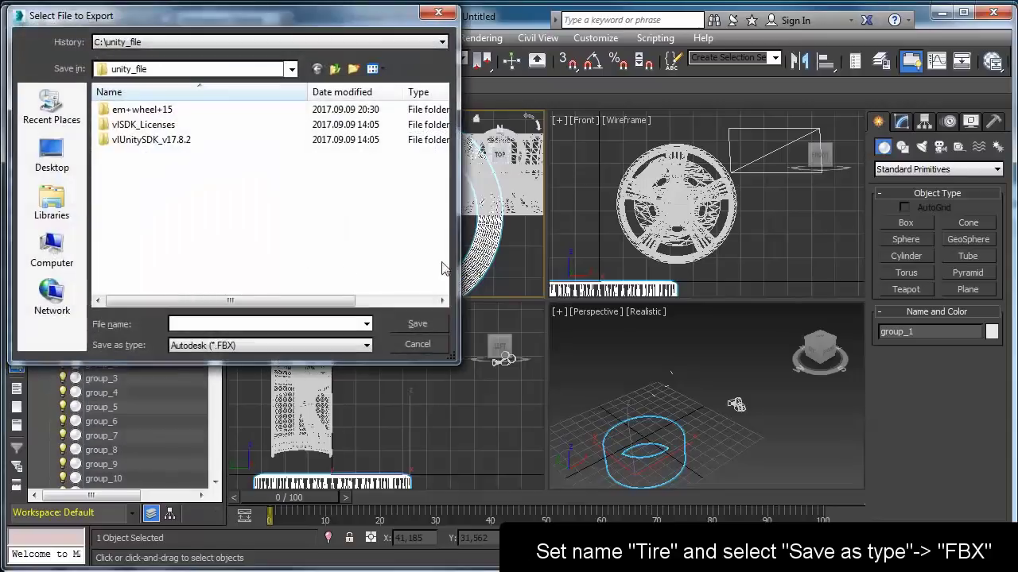
click(245, 323)
text(Tire)
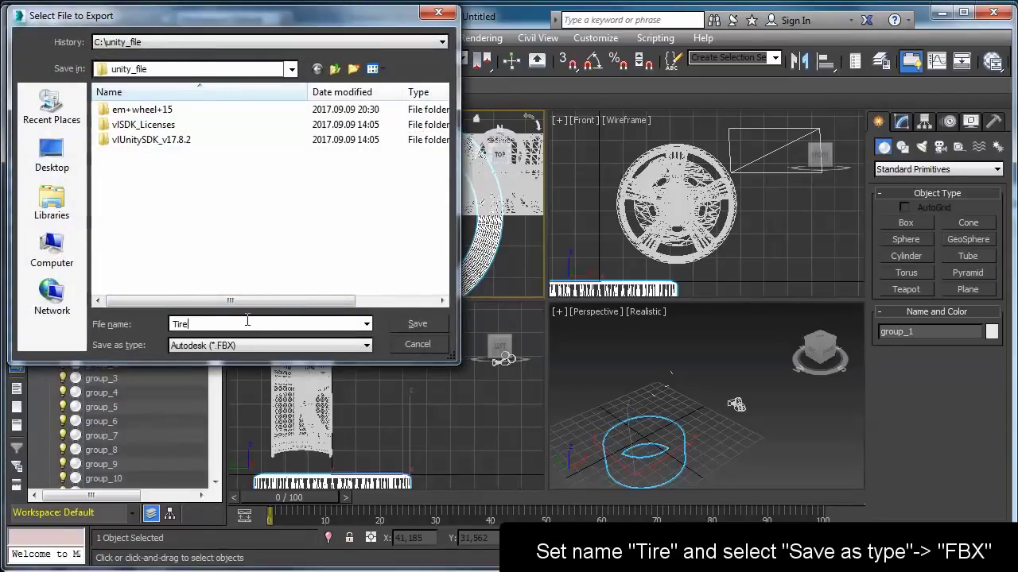
click(412, 325)
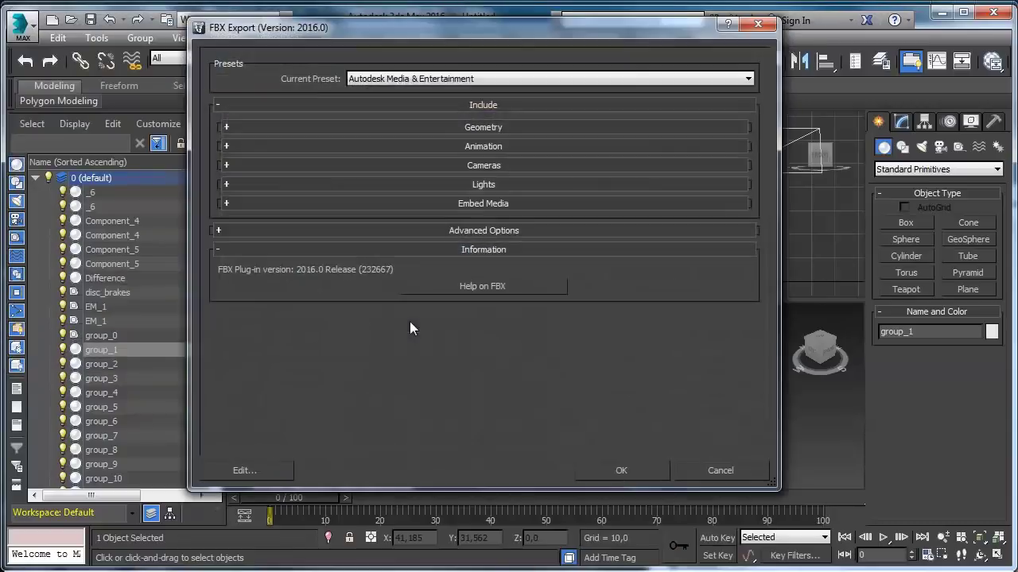
click(598, 469)
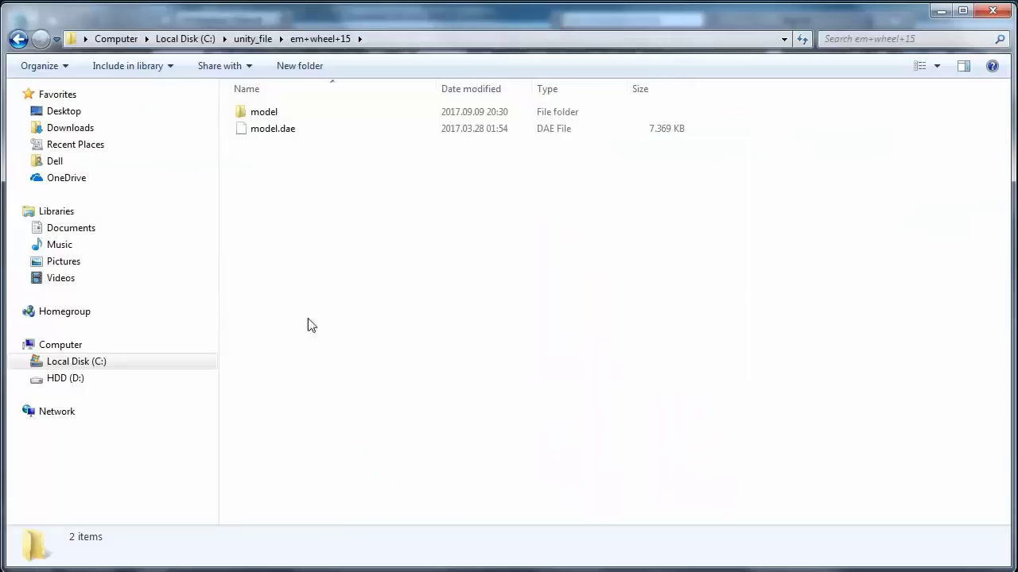
Step: Import Tire.FBX from the unity_file folder into Assets > Tutorial in the Unity project
click(17, 38)
click(267, 196)
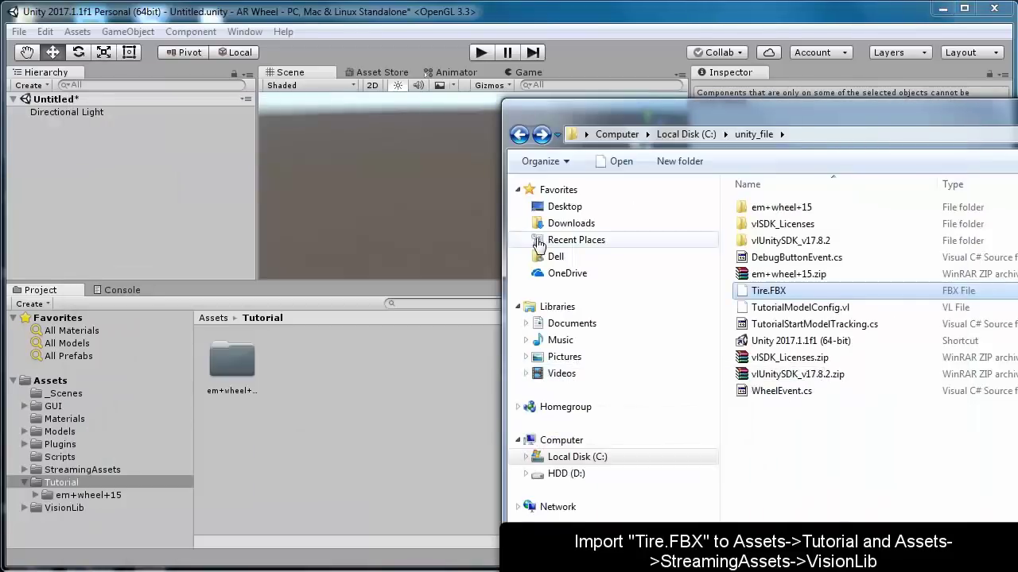
drag(754, 292, 353, 445)
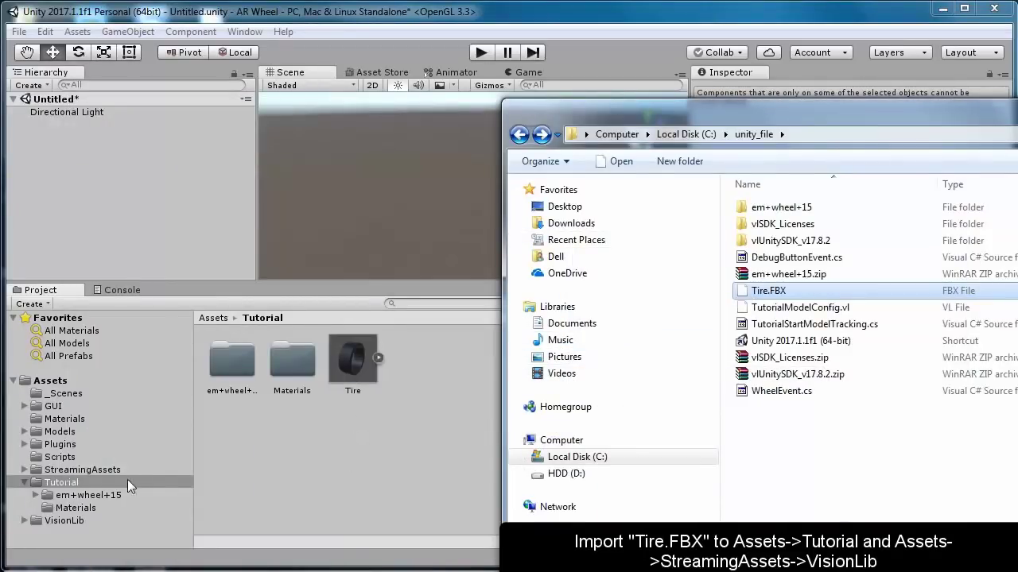
Step: Import Tire.FBX and TutorialModelConfig.vl from the unity_file folder into Assets > StreamingAssets > VisionLib
click(35, 520)
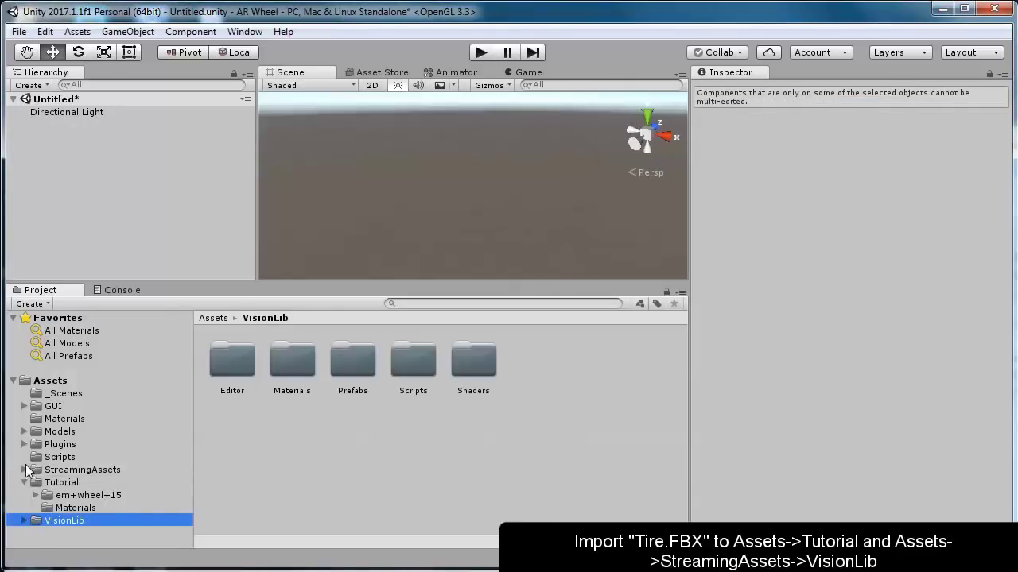
click(28, 469)
click(26, 471)
click(46, 482)
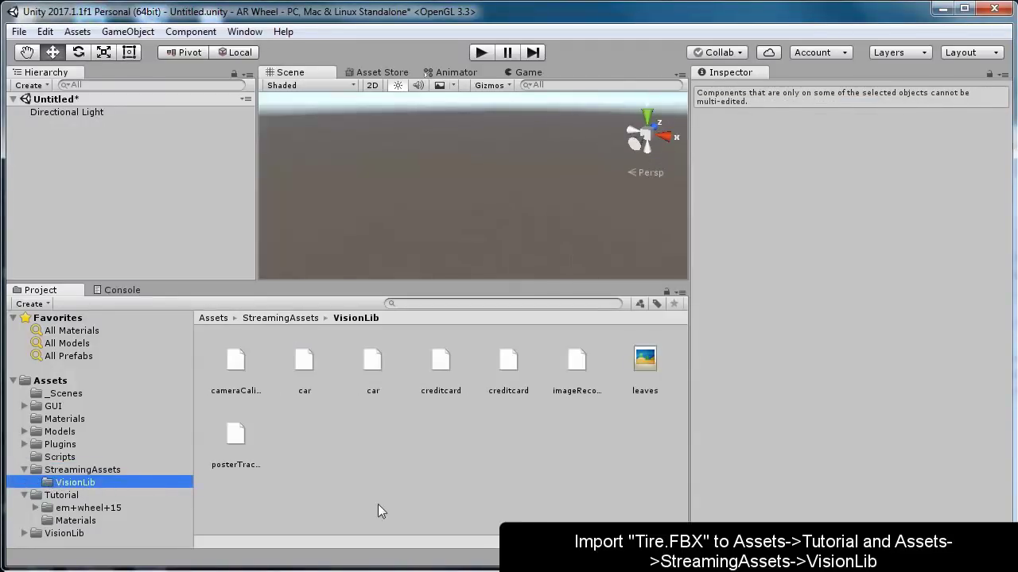
key(alt+Tab)
drag(768, 290, 367, 479)
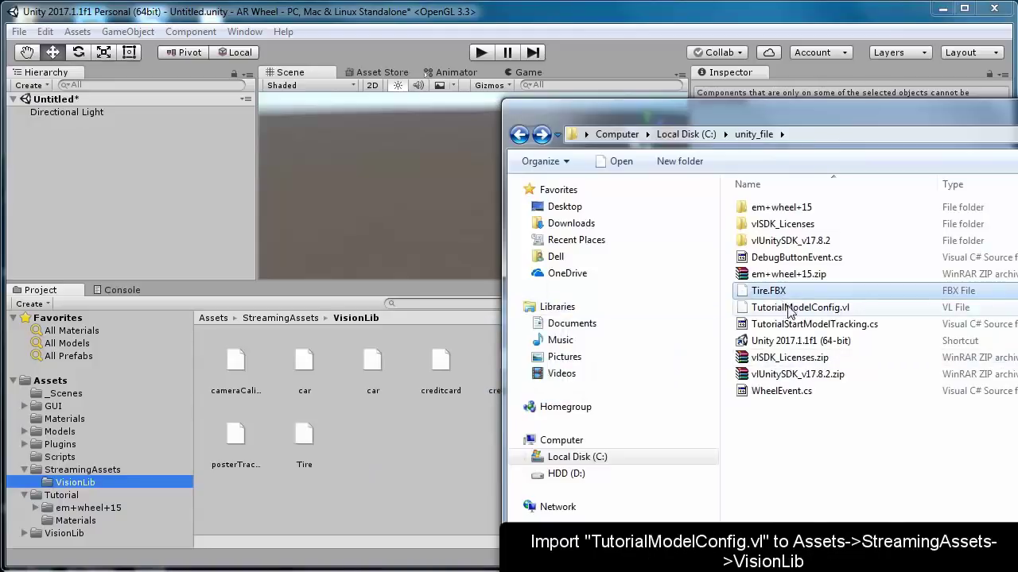
drag(787, 308, 402, 473)
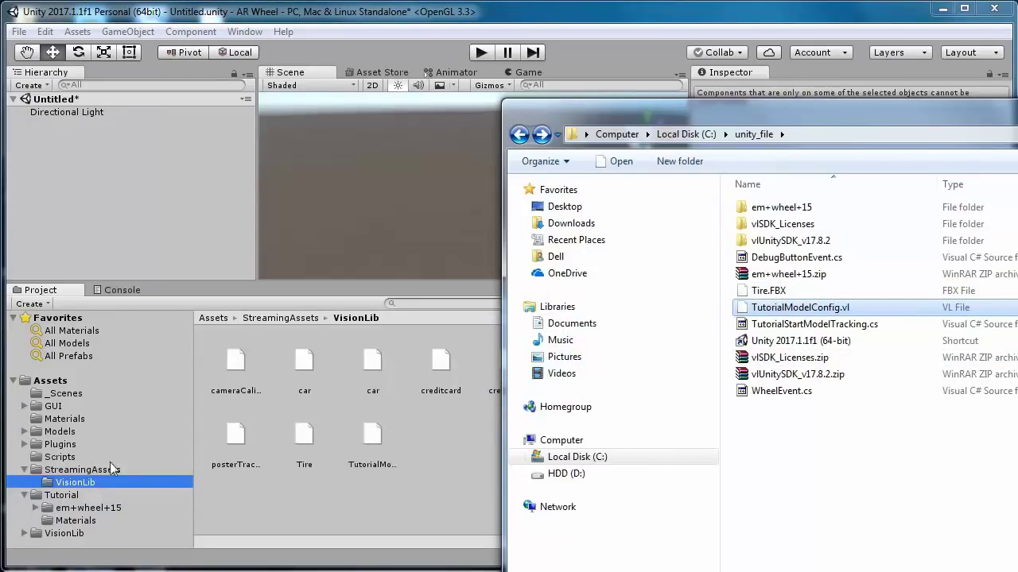
Step: Import TutorialStartModelTracking.cs from the unity_file folder into Assets > Tutorial
click(59, 499)
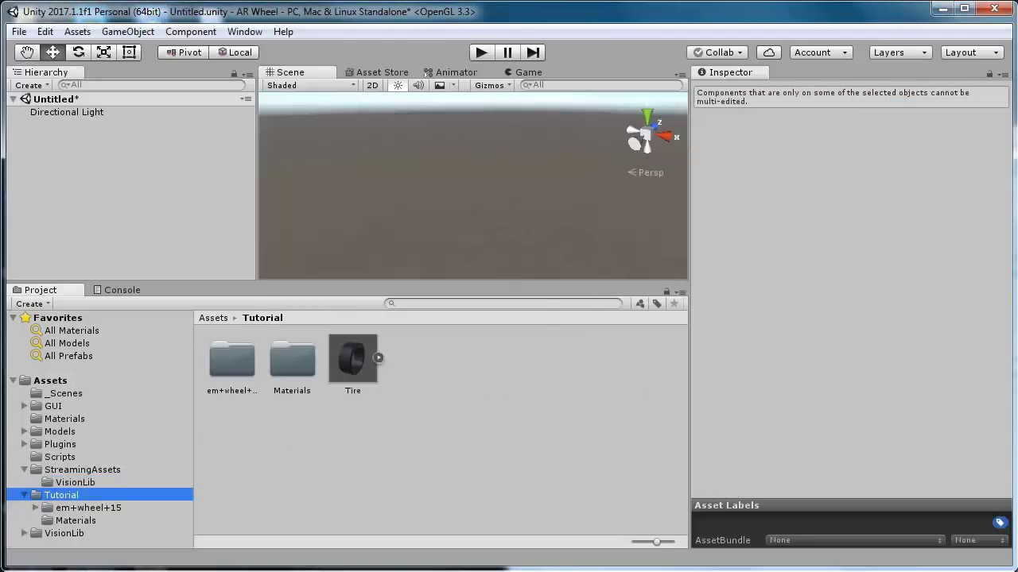
key(alt+Tab)
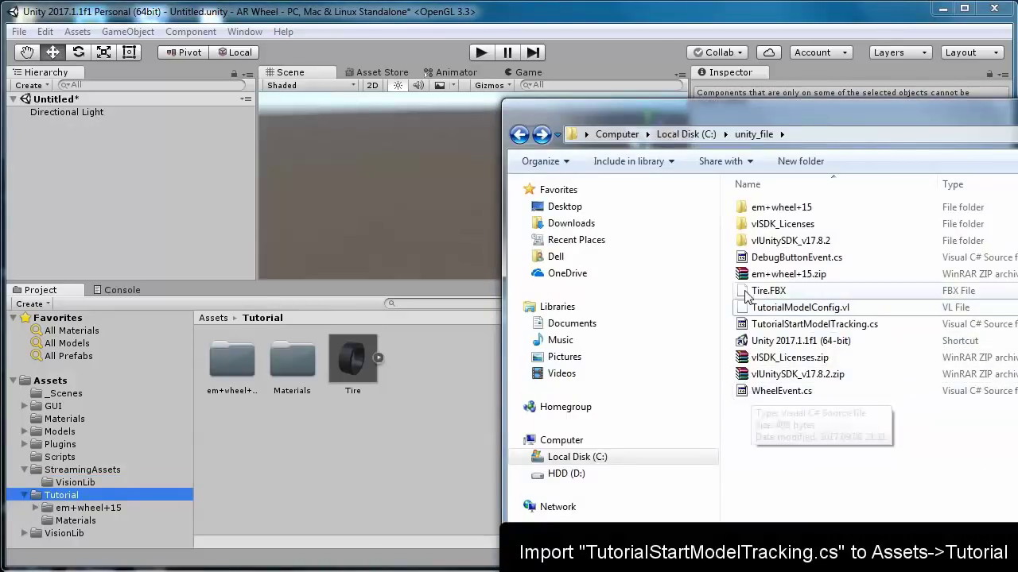
drag(747, 325, 401, 476)
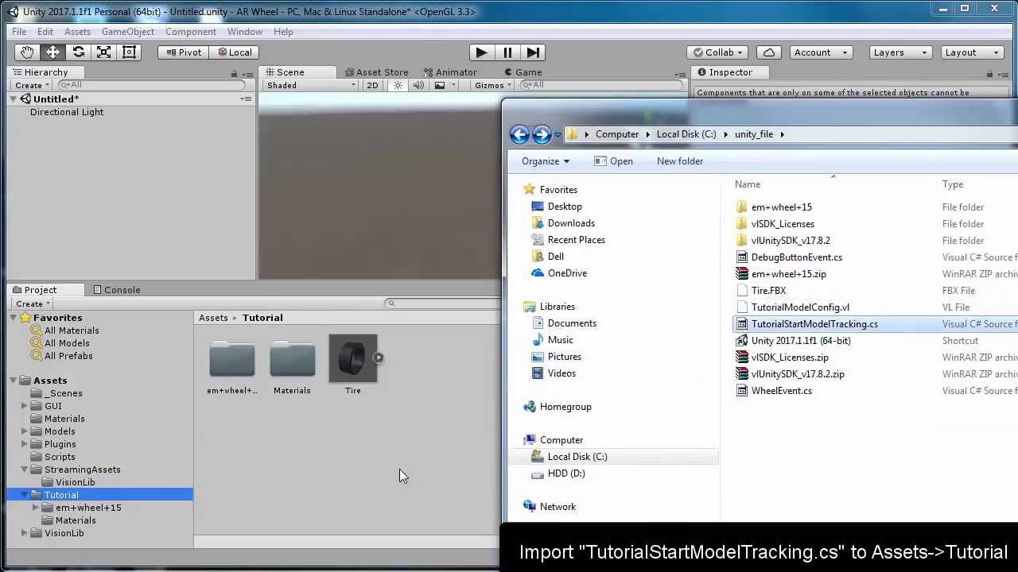
key(alt+Tab)
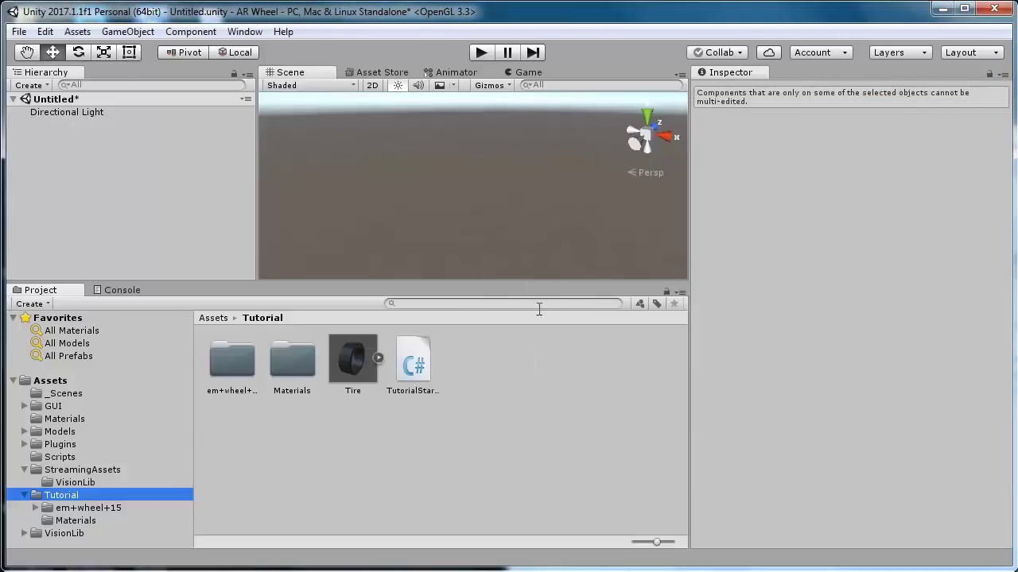
Step: Add the VLCamera and VLInitCamera prefabs from Assets > VisionLib > Prefabs to the scene and enable Overwrite On Load on VLInitCamera
click(56, 535)
double_click(351, 362)
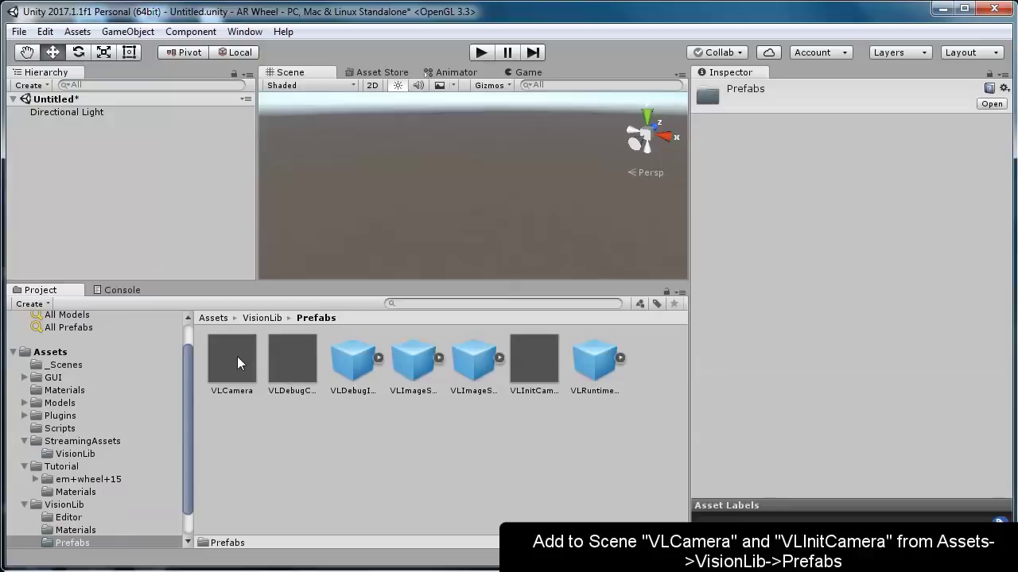
drag(237, 356, 131, 181)
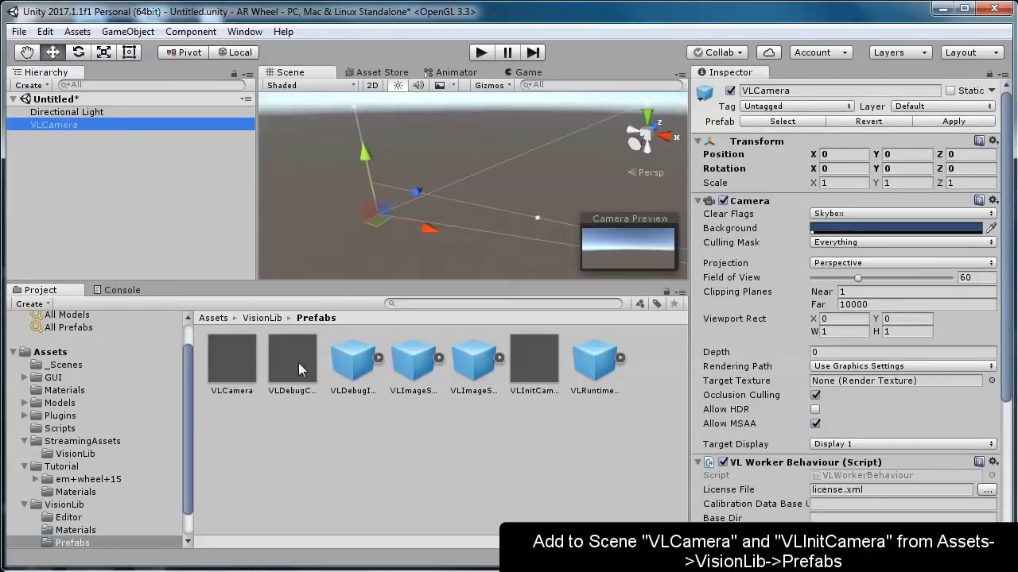
drag(534, 359, 155, 208)
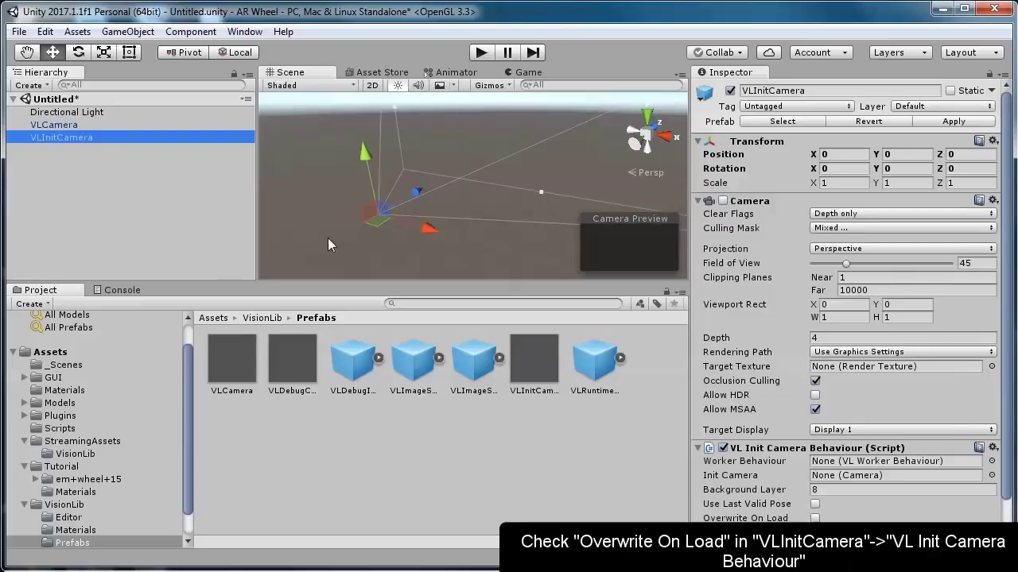
drag(1004, 254, 1008, 322)
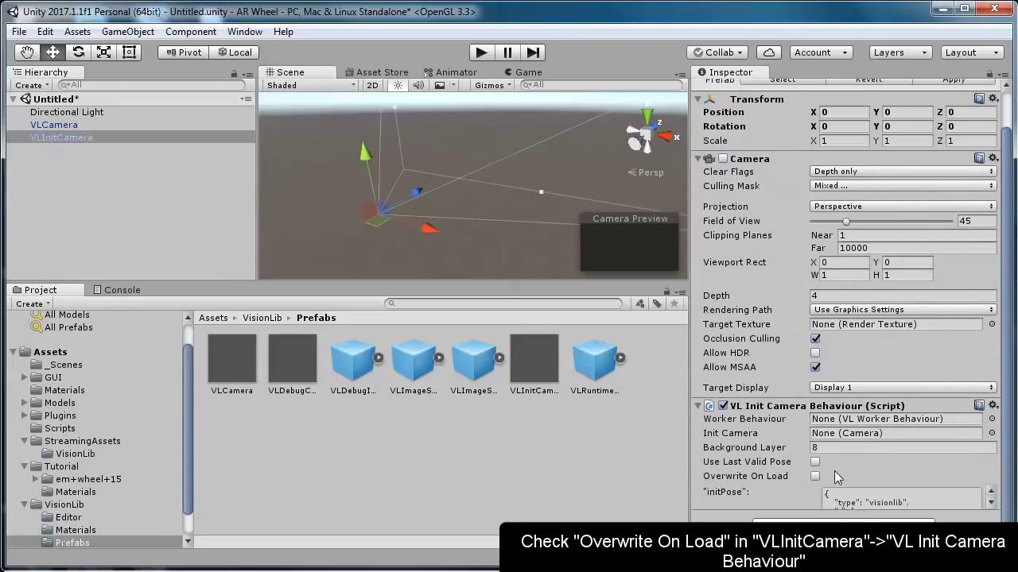
click(815, 477)
Step: Attach the TutorialStartModelTracking script from Assets > Tutorial to VLCamera as a component
click(46, 129)
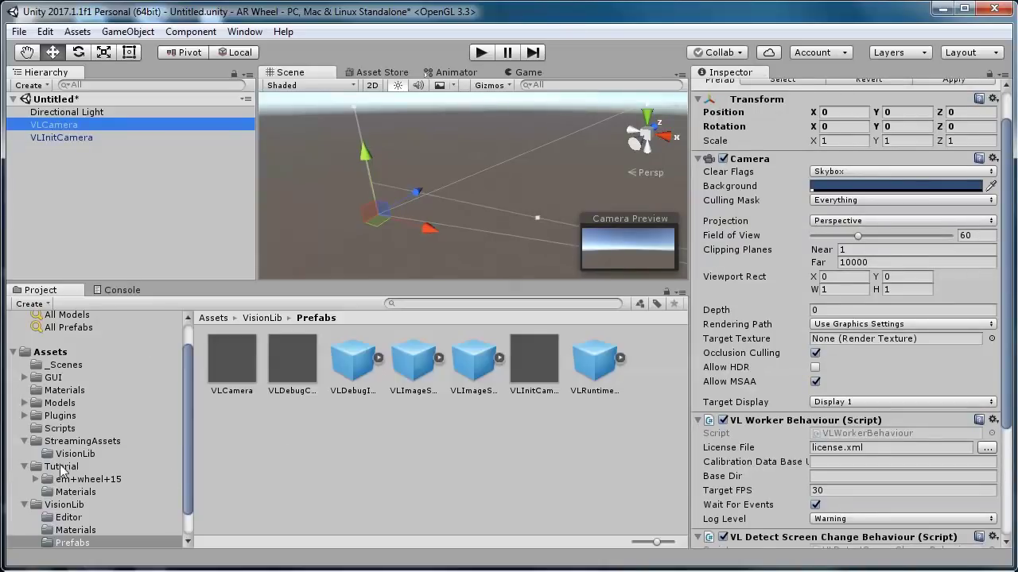
click(62, 468)
drag(414, 370, 77, 133)
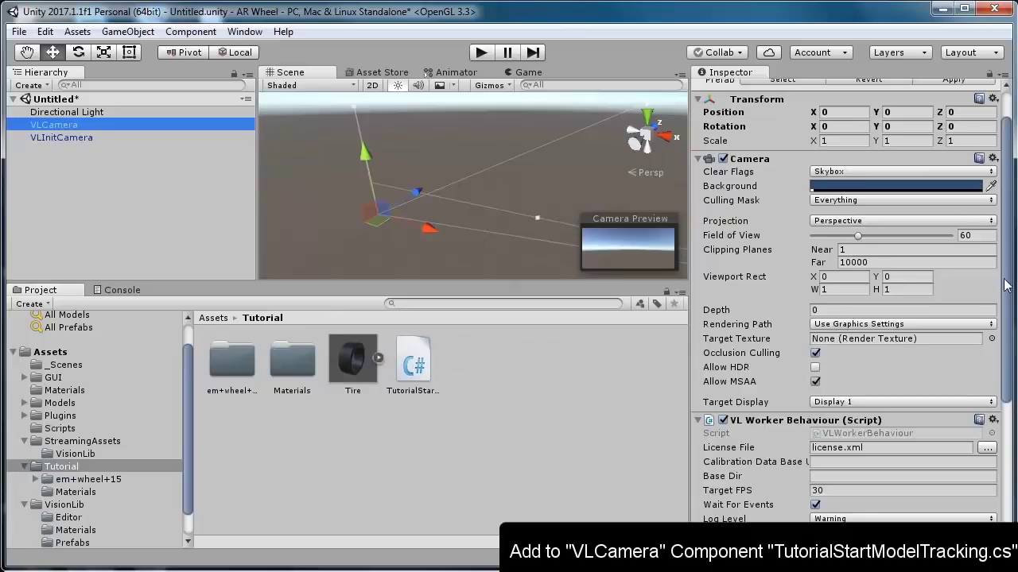
drag(1005, 285, 1007, 417)
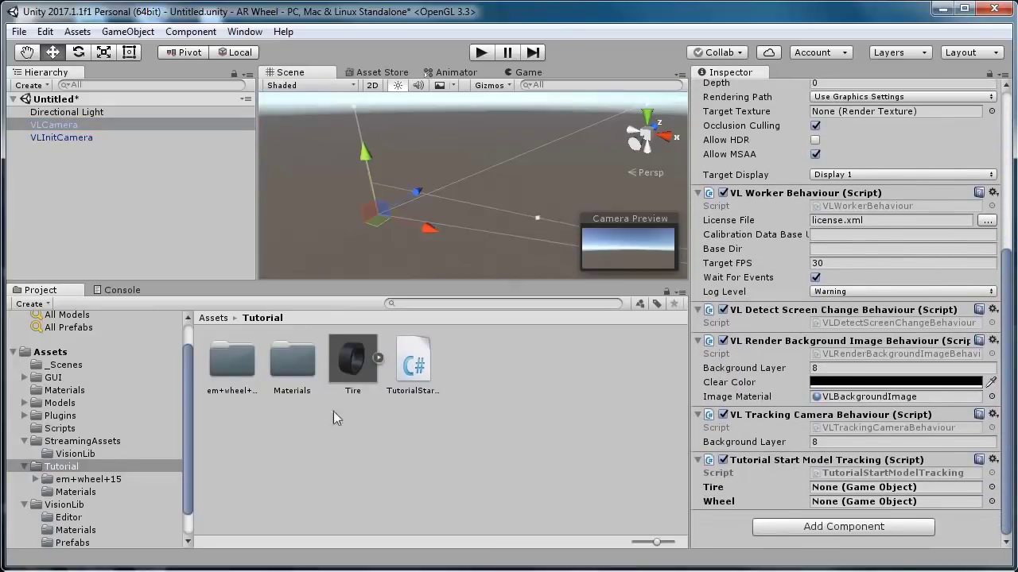
Step: Add the em+wheel+15 model and the Tire from Assets > Tutorial to the scene as root objects
double_click(242, 367)
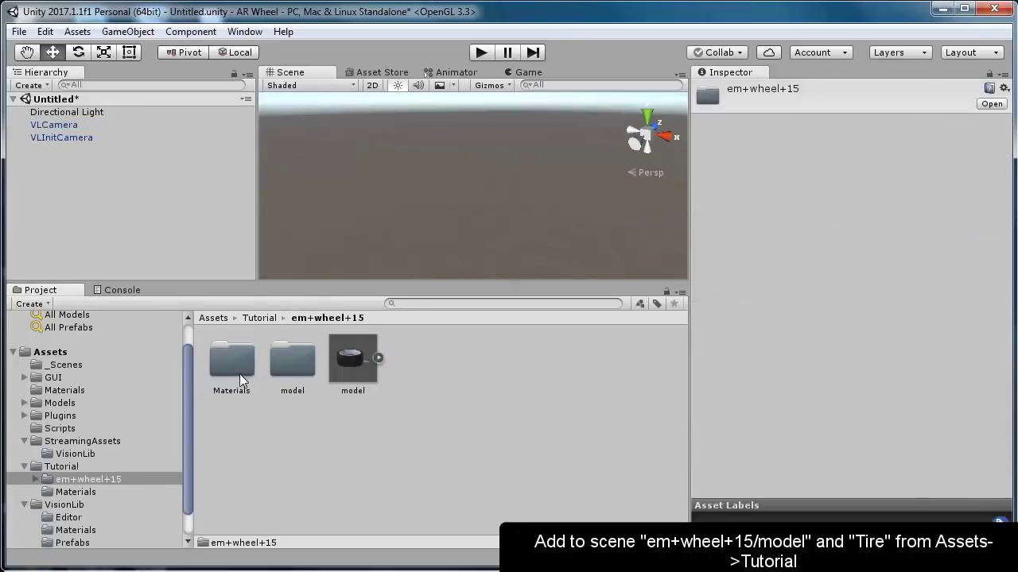
drag(350, 360, 117, 223)
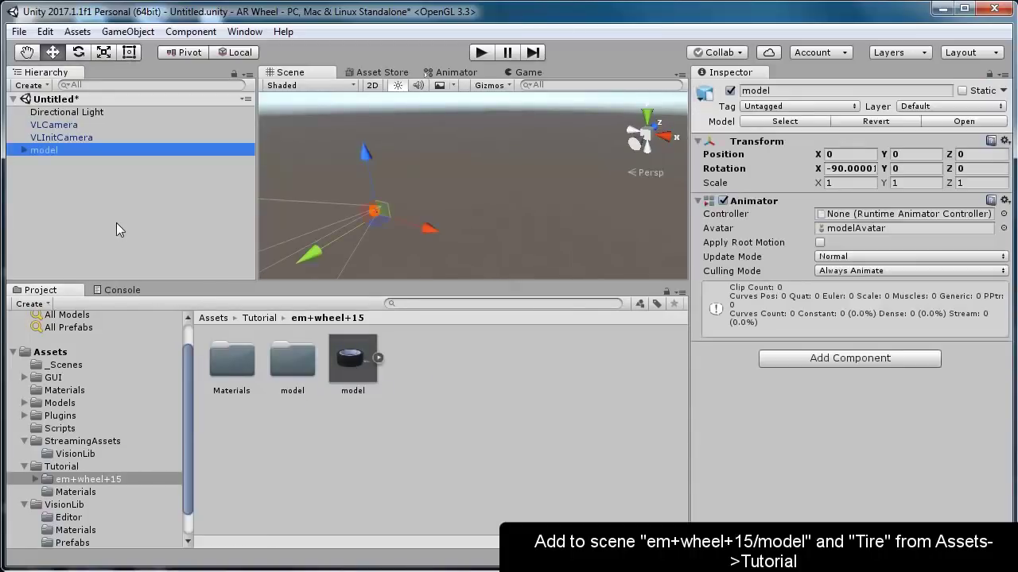
click(61, 467)
drag(144, 220, 117, 220)
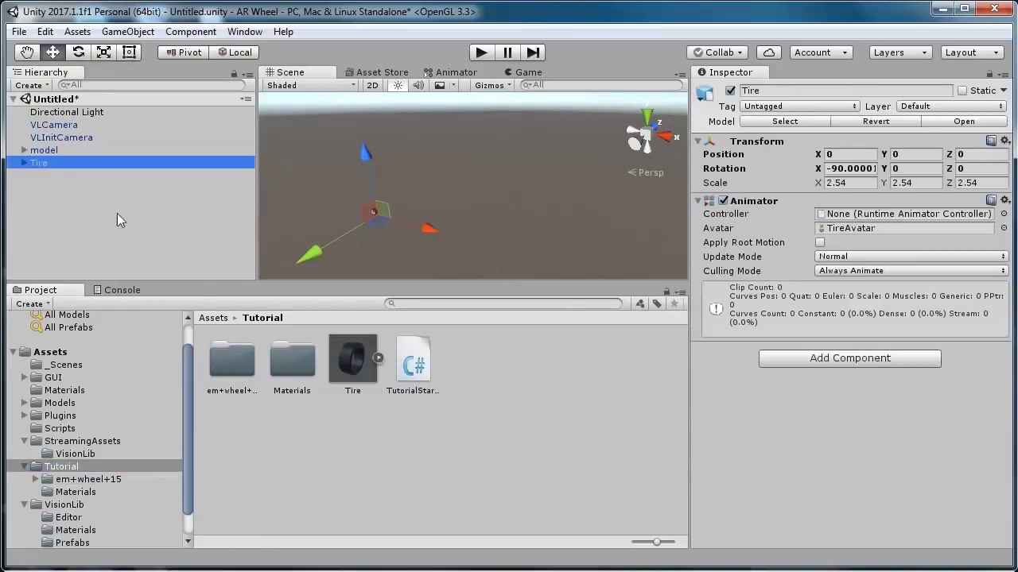
click(432, 218)
key(f)
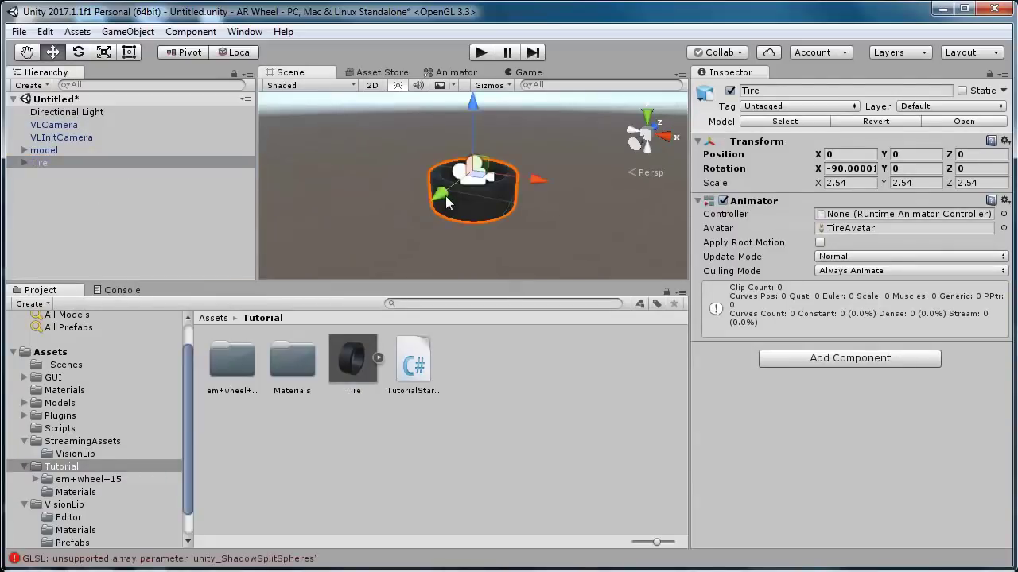
Step: Disable Use File Scale in the import settings of the Tire asset and apply the change
click(351, 369)
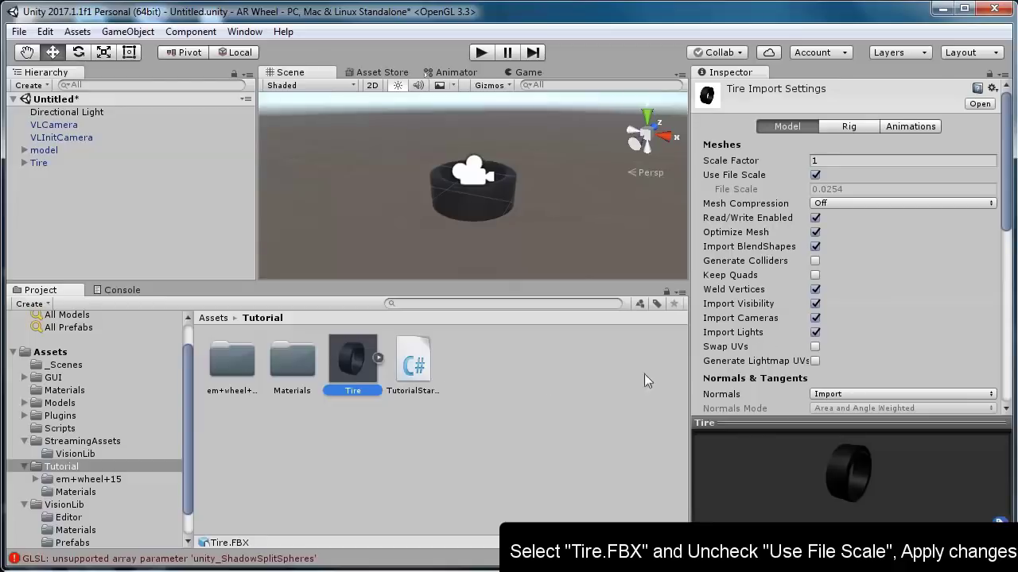
drag(1011, 165, 998, 300)
click(815, 168)
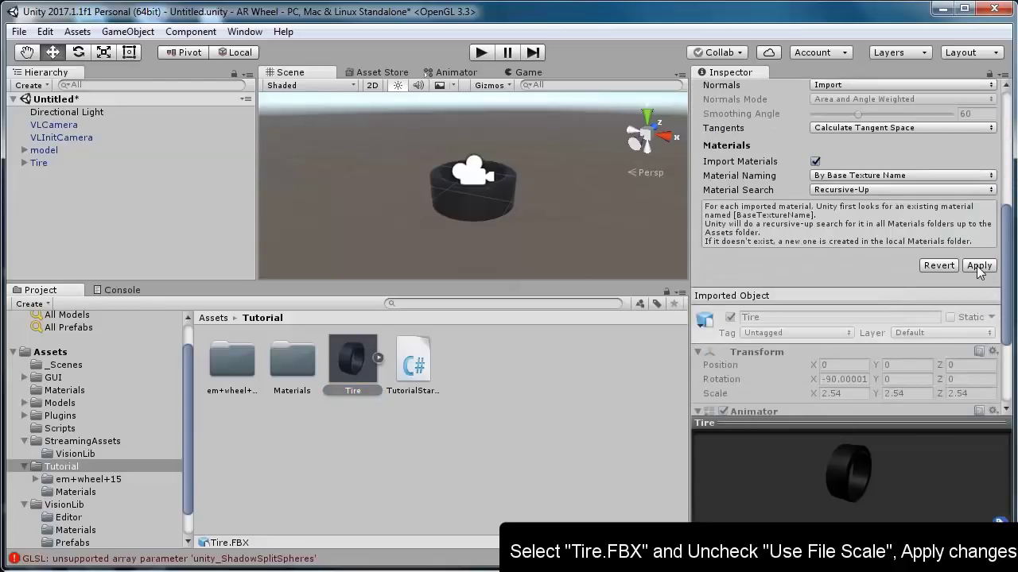
click(978, 266)
scroll(373, 167, down, 4)
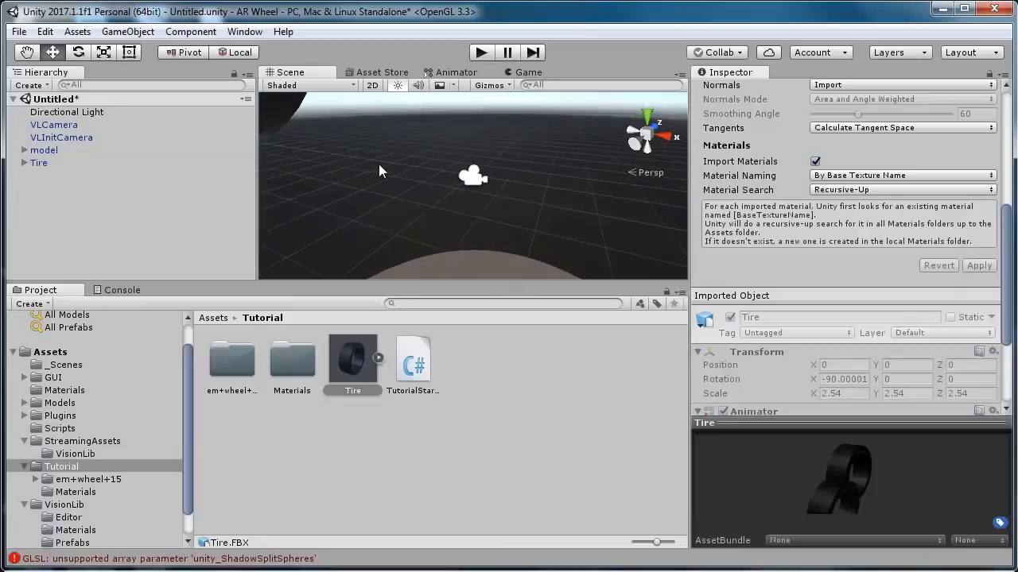
click(76, 163)
click(522, 197)
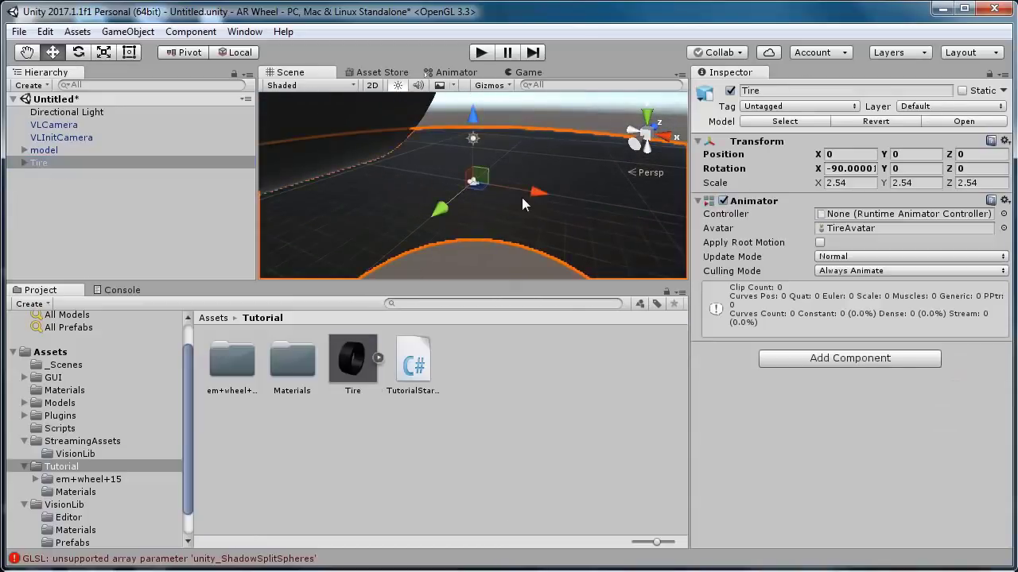
key(f)
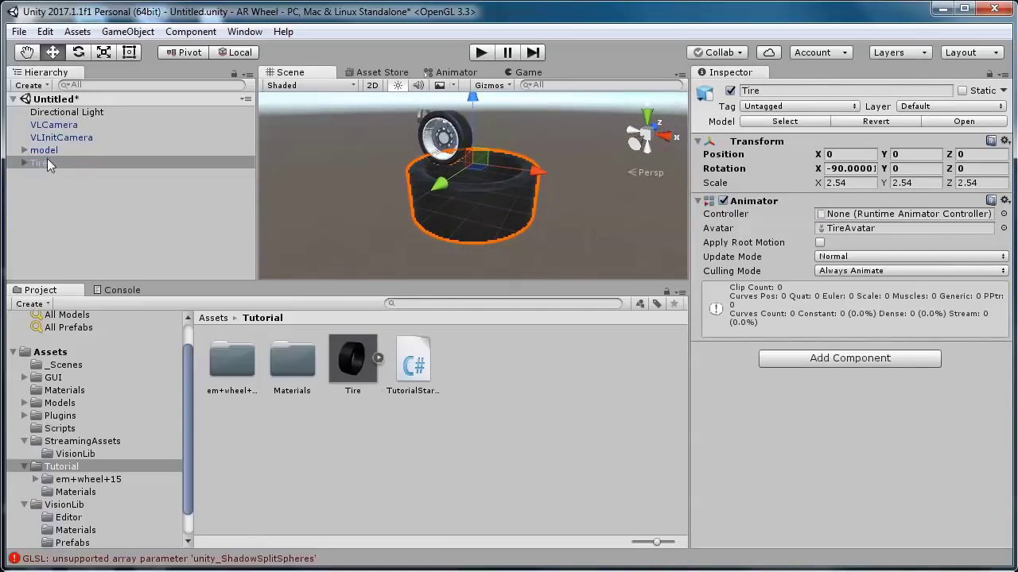
Step: Delete the skp_camera_Last_Saved_SketchUp_View object from the model, accepting that the prefab instance is broken
click(43, 150)
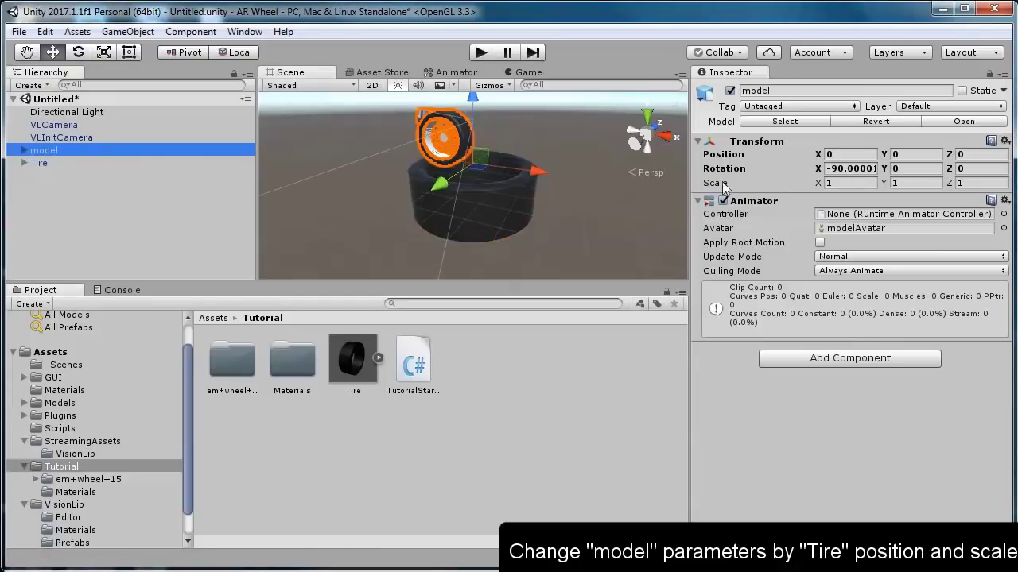
middle_drag(509, 135, 540, 180)
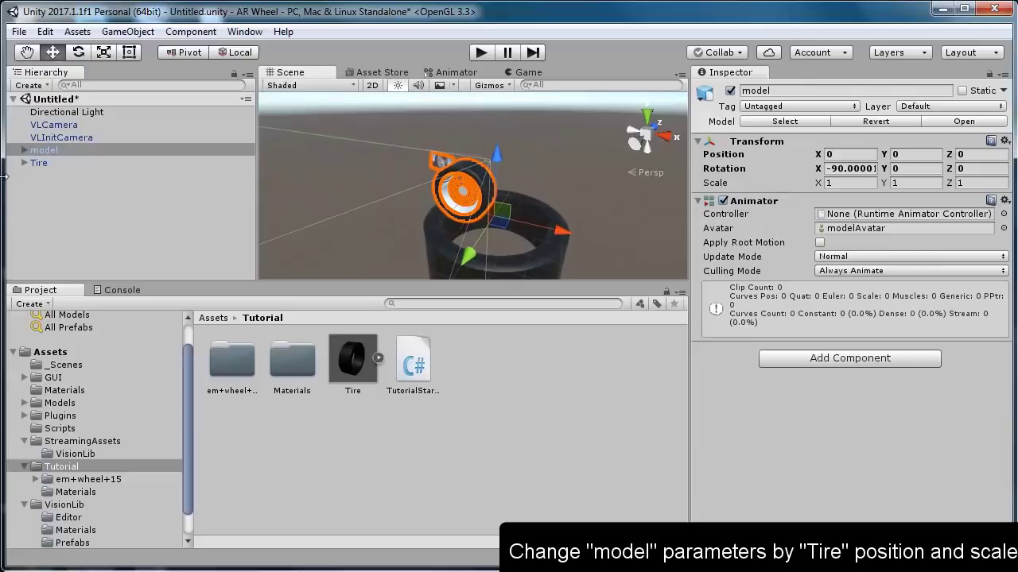
click(24, 150)
click(54, 164)
click(65, 175)
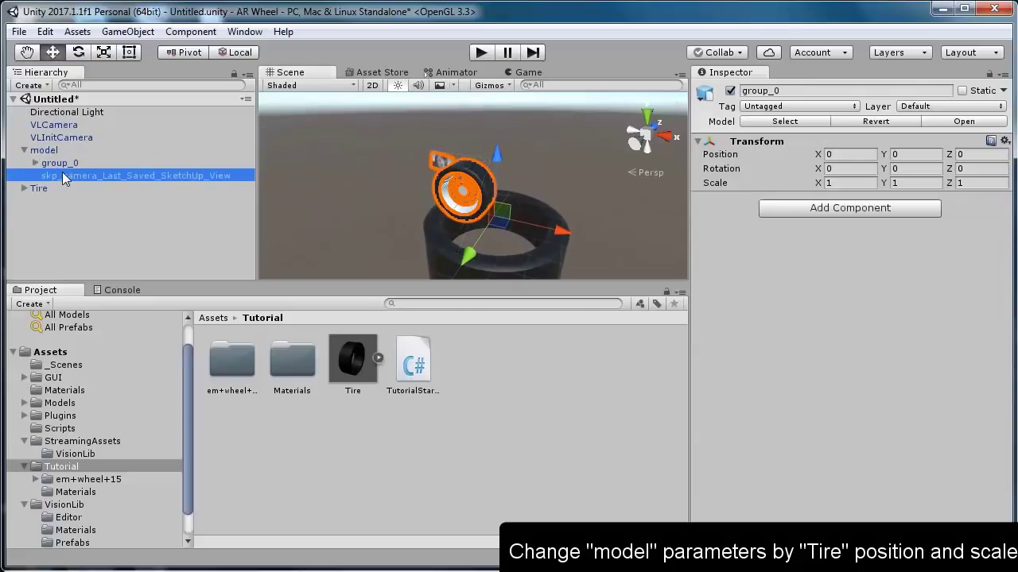
right_click(65, 178)
click(103, 261)
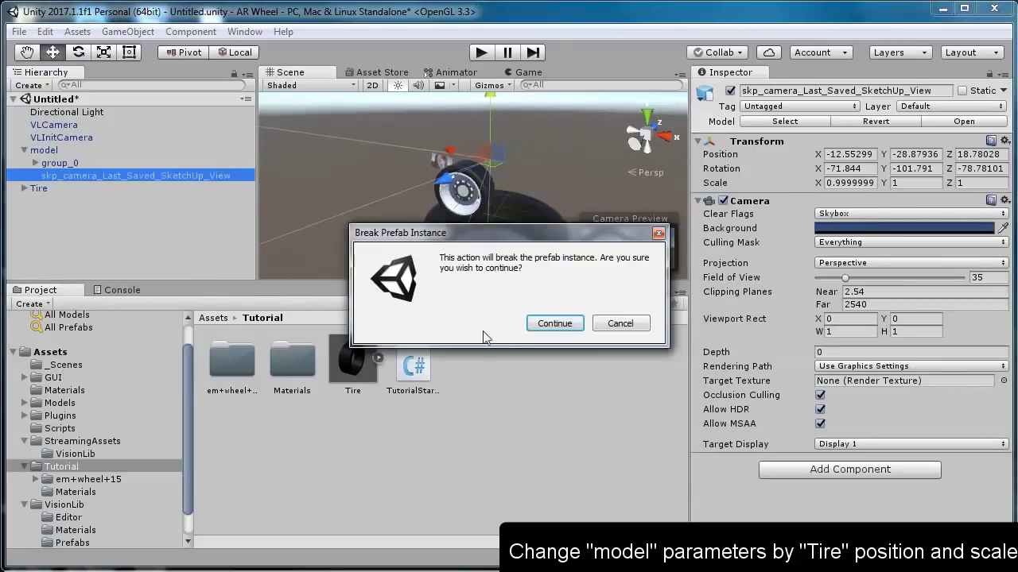
click(546, 324)
Step: Delete the image_0 object from group_0 of the model and check which wheel parts the remaining children represent
click(35, 163)
click(71, 176)
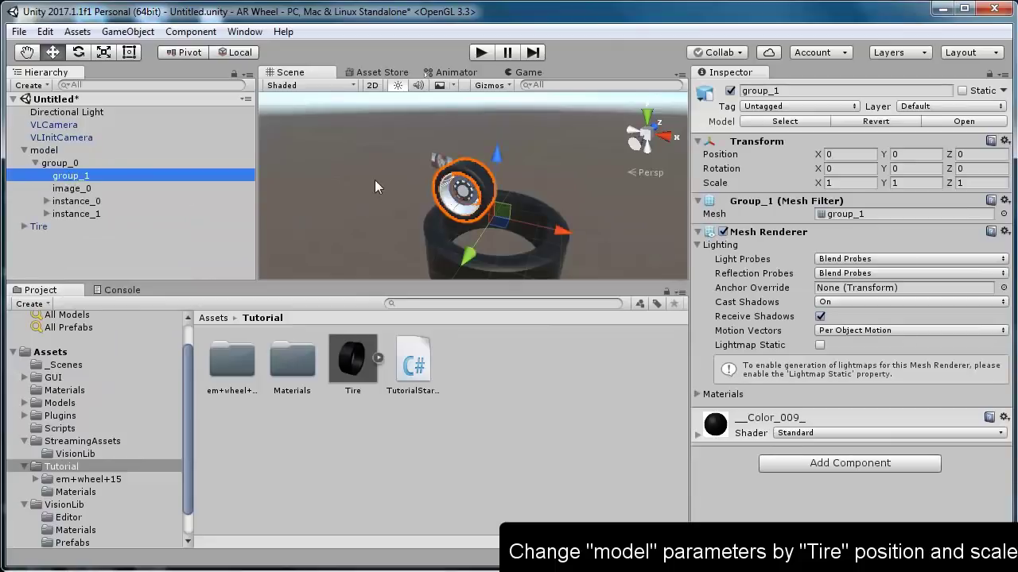
alt+drag(374, 180, 479, 180)
key(f)
scroll(489, 199, down, 3)
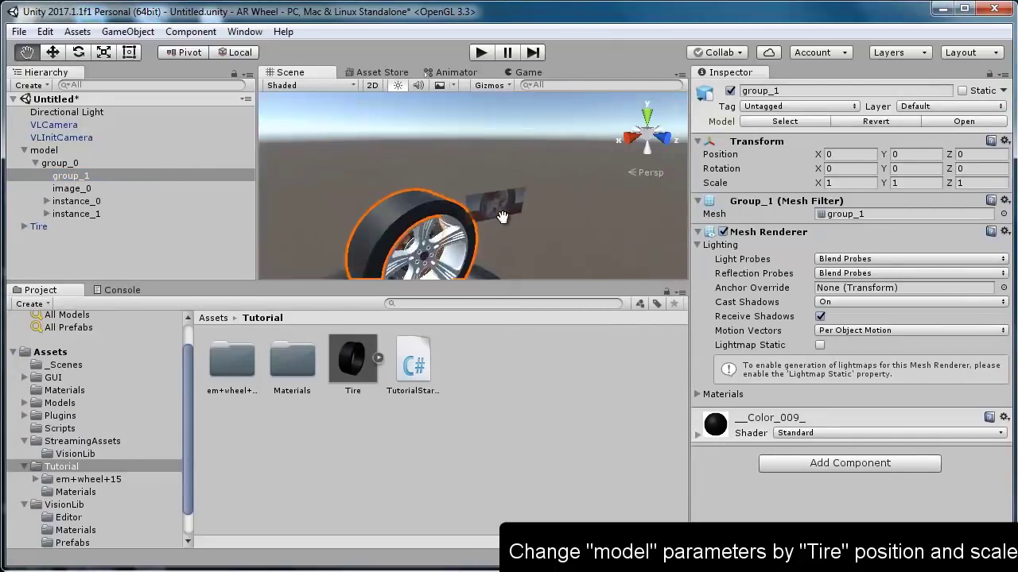
alt+drag(540, 224, 509, 198)
click(76, 189)
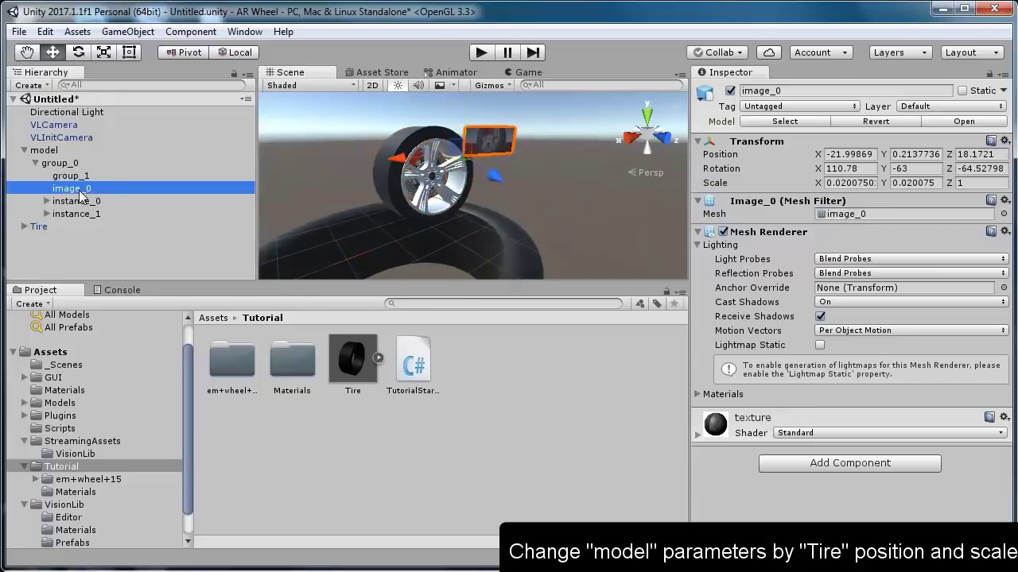
right_click(72, 196)
click(83, 276)
click(68, 176)
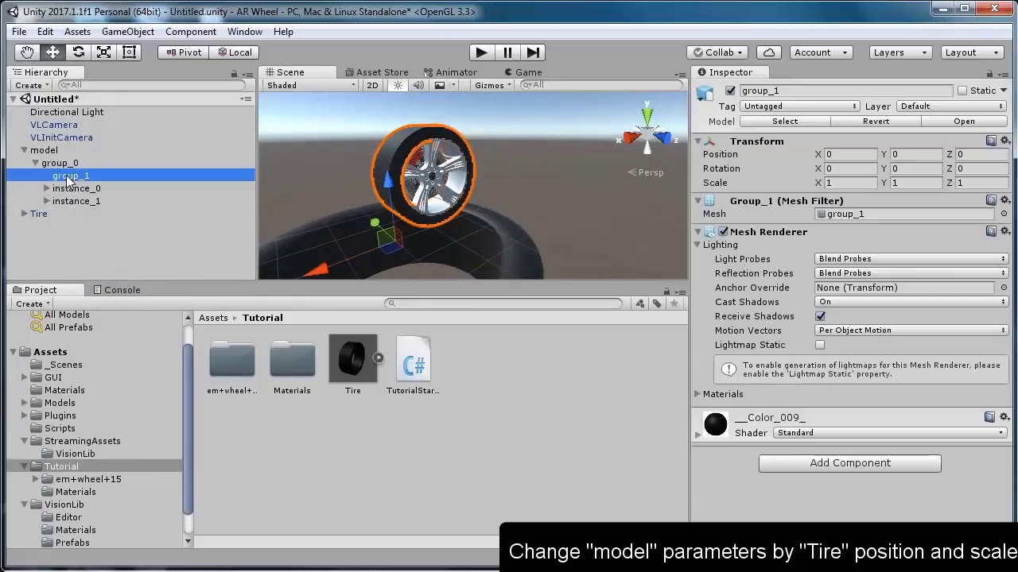
click(76, 188)
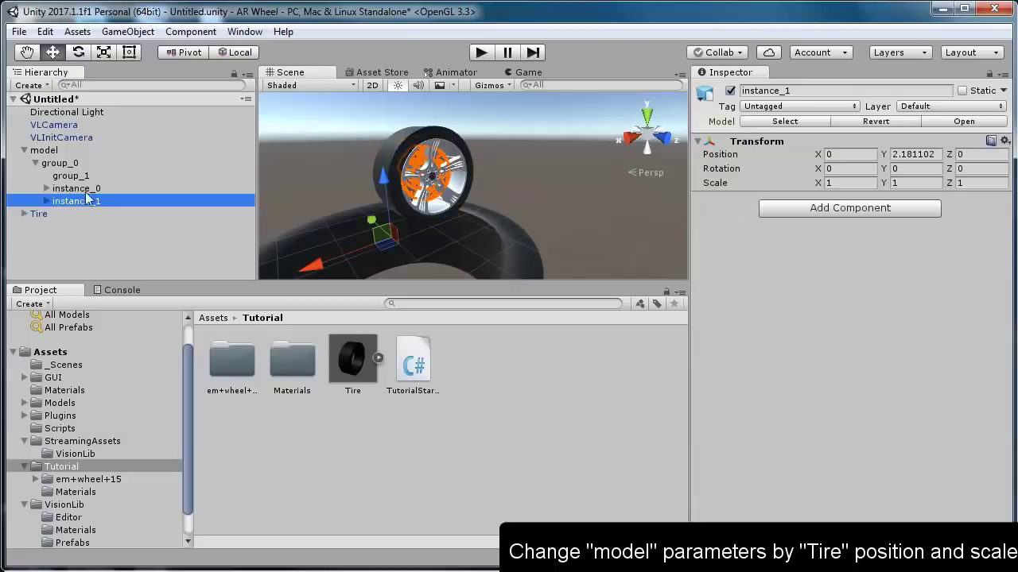
Step: Set the model's rotation to X 180 and Y -90 so that it lies in the tire's orientation
click(45, 150)
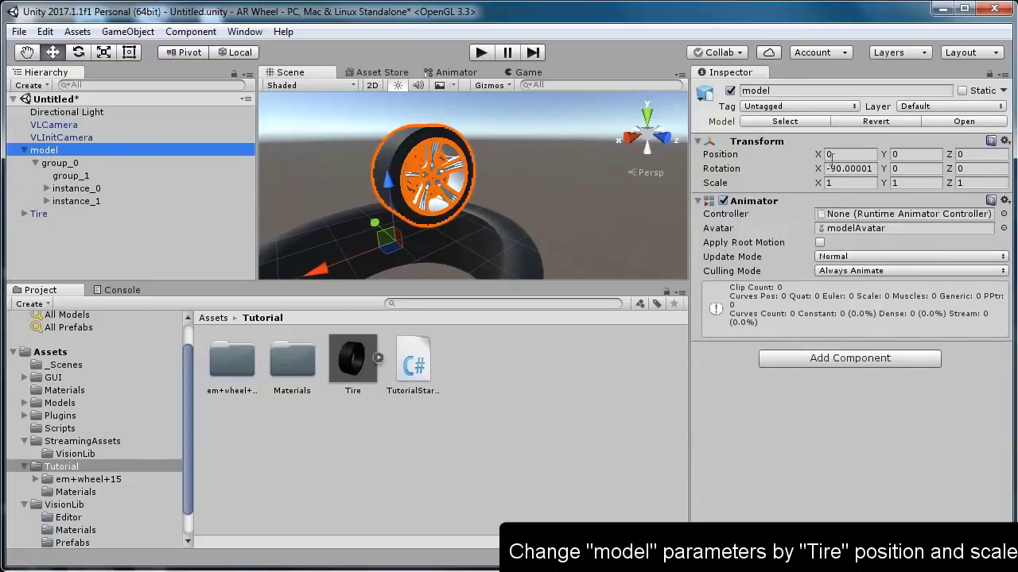
drag(831, 158, 865, 179)
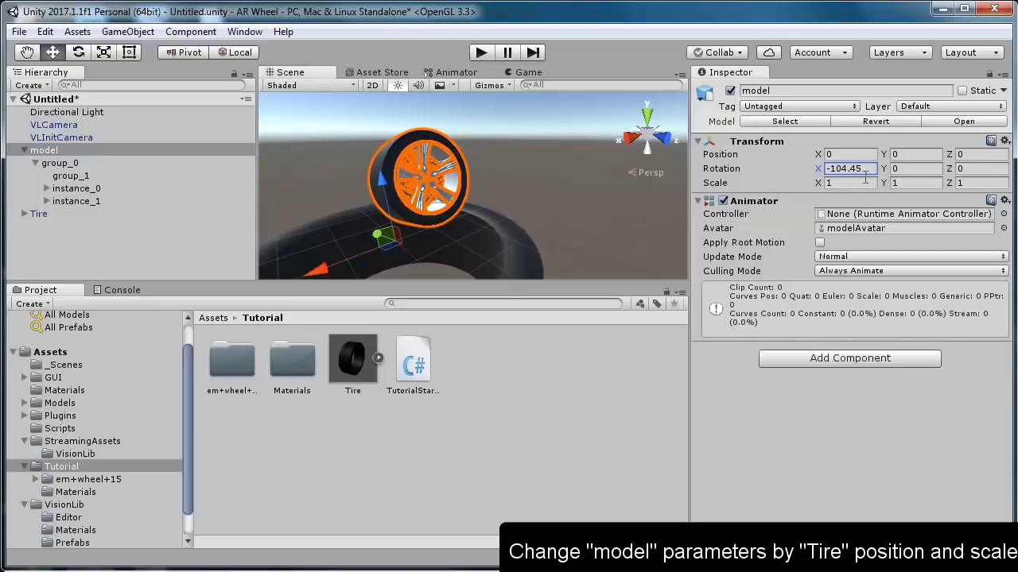
click(814, 169)
text(180)
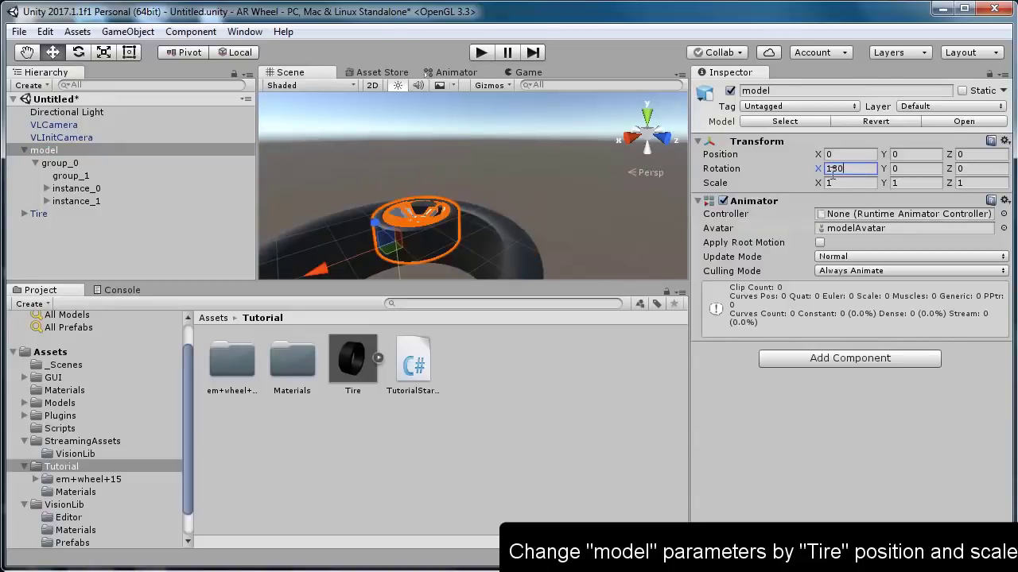
click(911, 169)
text(-90)
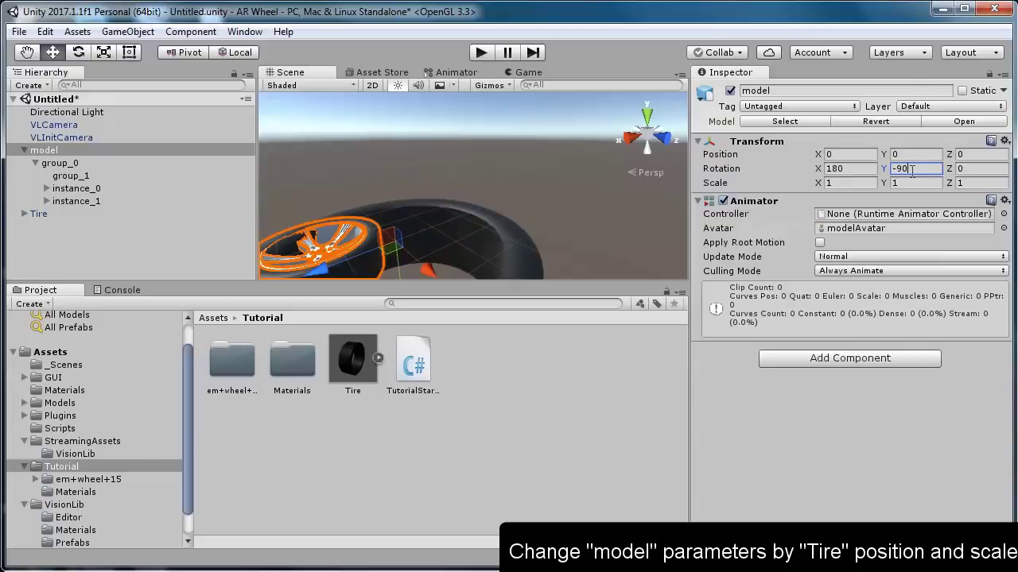
Step: Scale the wheel model up uniformly to about 2.3 so that its size approaches the tire's as seen from above
alt+drag(443, 207, 431, 277)
key(w)
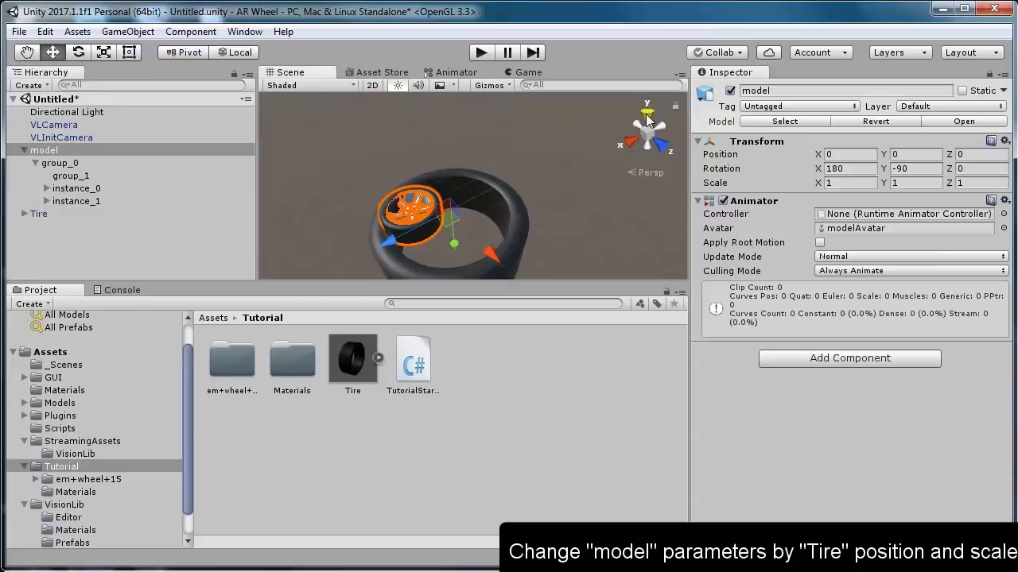
middle_drag(430, 277, 465, 229)
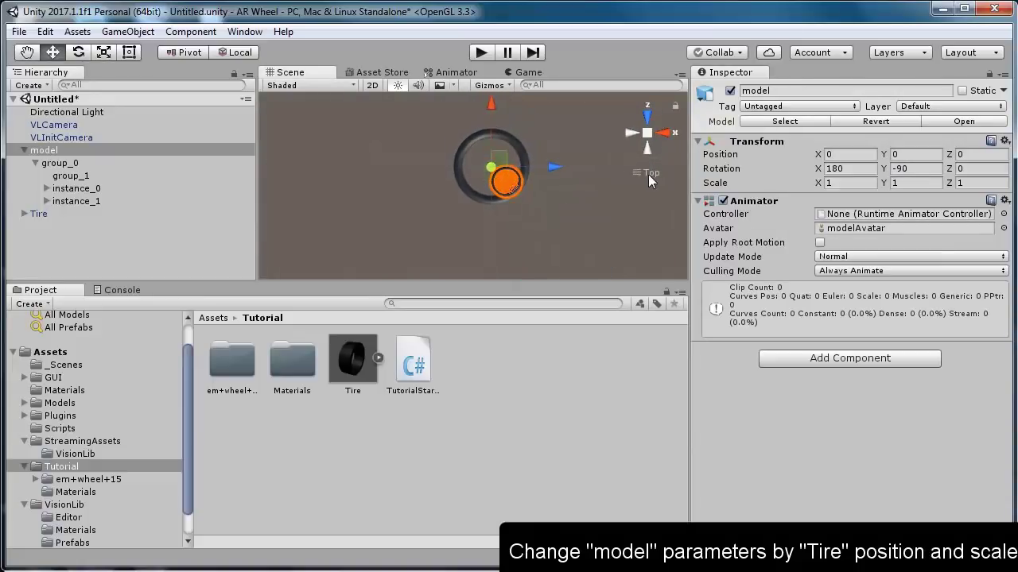
scroll(554, 197, up, 3)
middle_drag(554, 196, 549, 208)
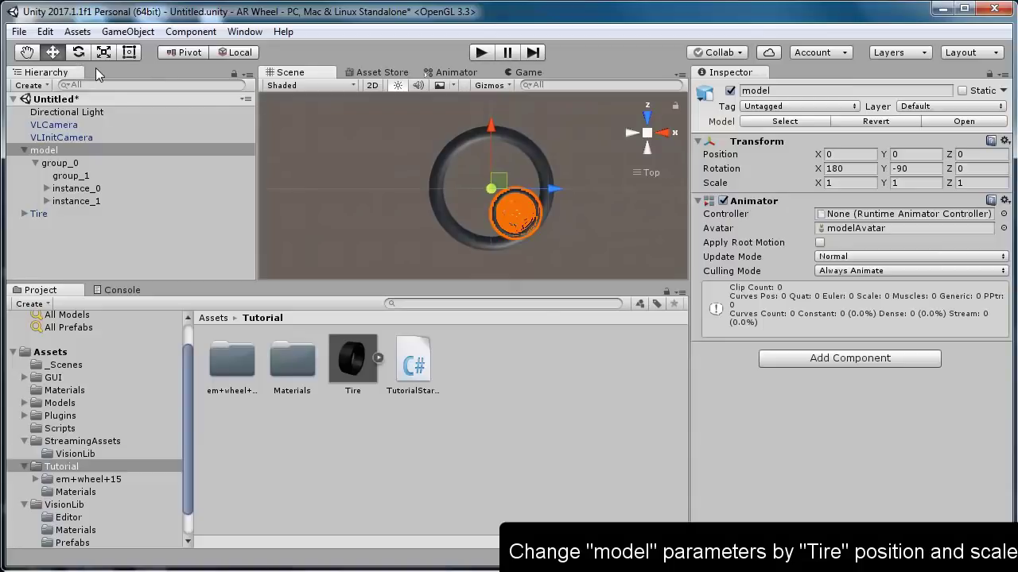
click(103, 52)
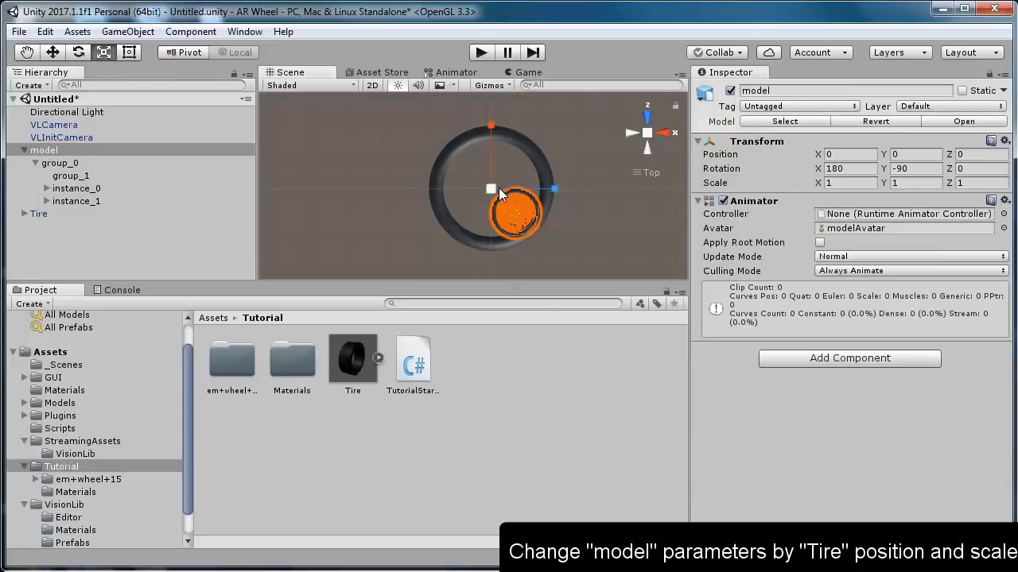
drag(498, 189, 549, 105)
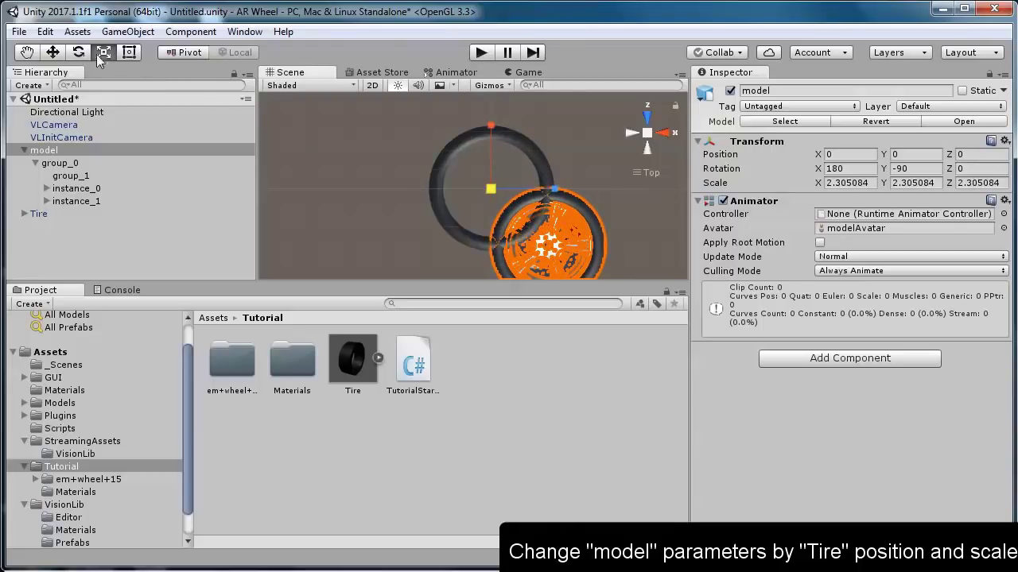
Step: Move the wheel model over the tire, to about X -29 and Z 30.7
click(52, 51)
drag(500, 183, 446, 129)
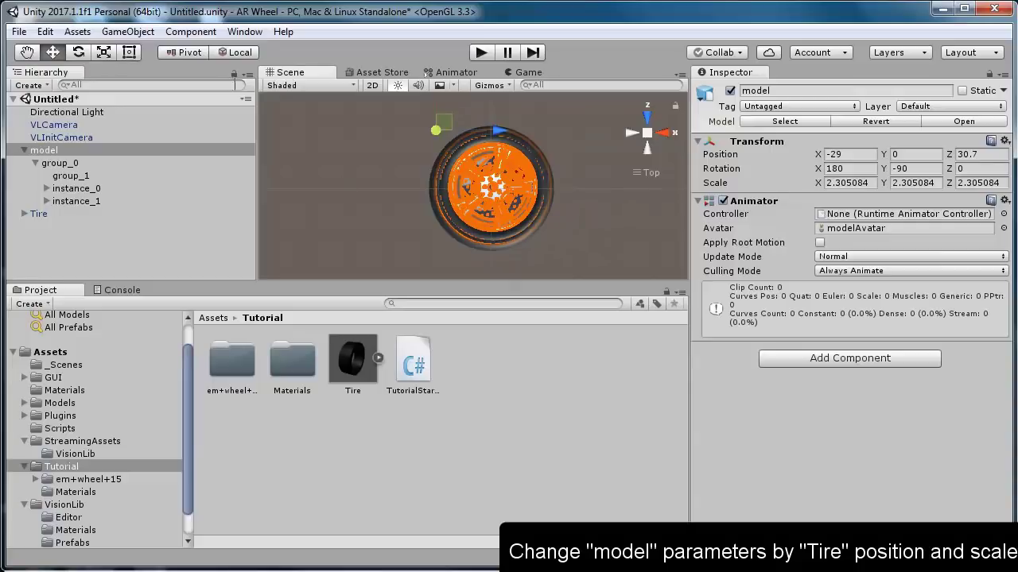
scroll(511, 184, up, 2)
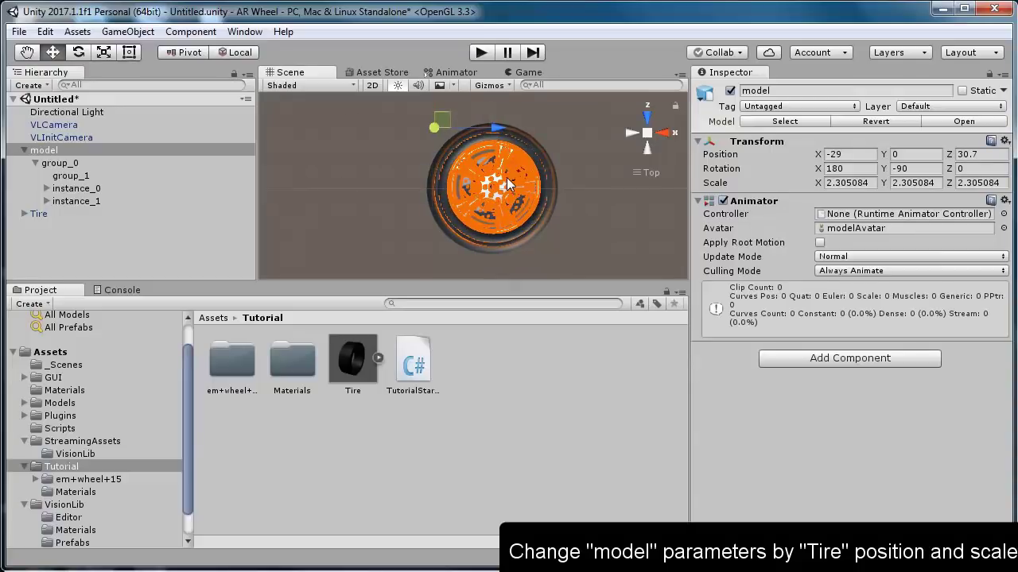
Step: Set the wheel model's scale to 2.5 on the X, Y and Z axes
click(104, 53)
drag(434, 123, 434, 120)
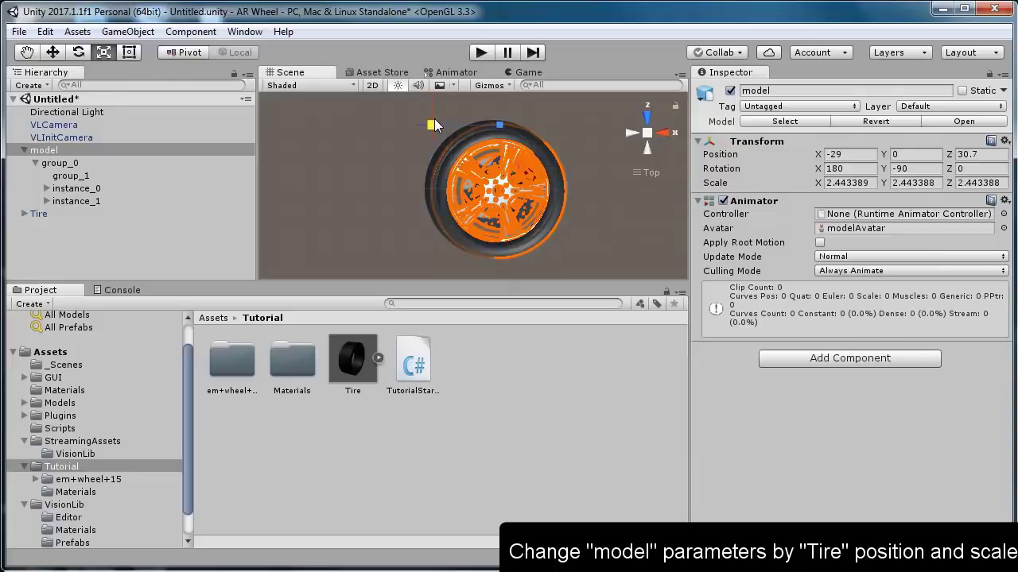
click(863, 184)
text(2.5)
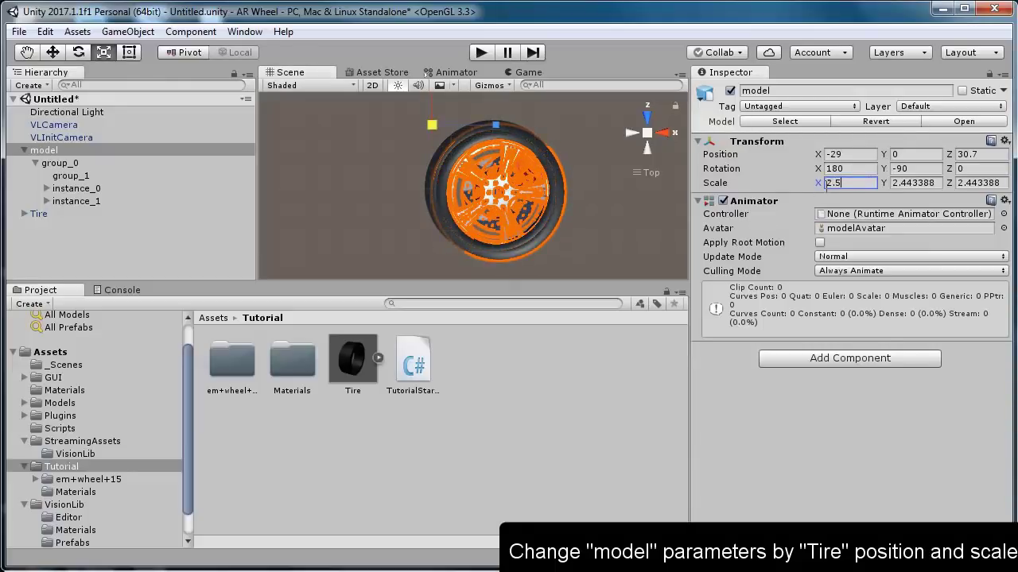
key(Tab)
text(5.)
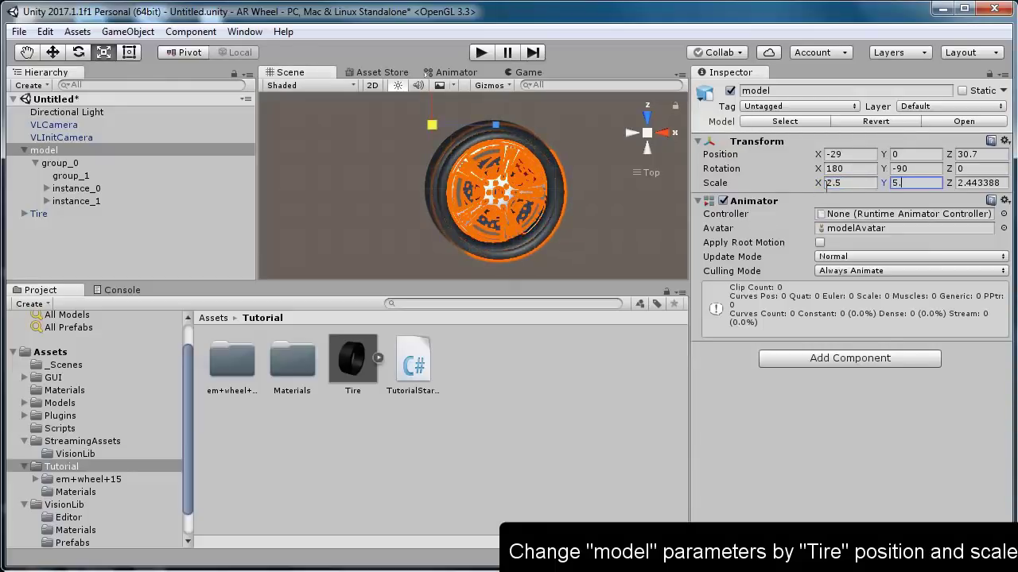
key(BackSpace)
key(BackSpace)
text(2.5)
key(Tab)
text(2.5)
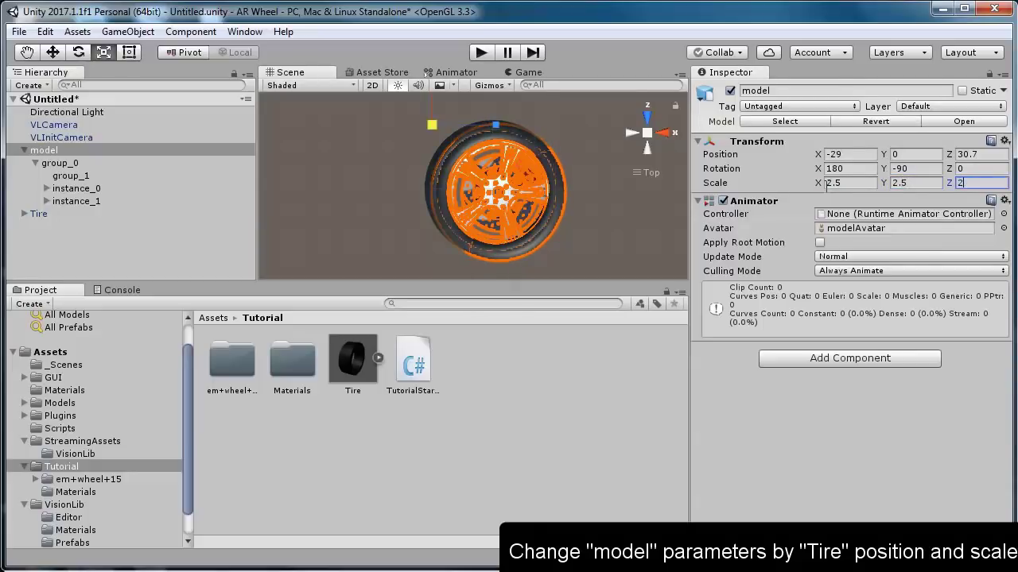
Step: Centre the wheel model in the tire by setting its position to X -33 and Z 33
click(54, 52)
drag(443, 123, 438, 117)
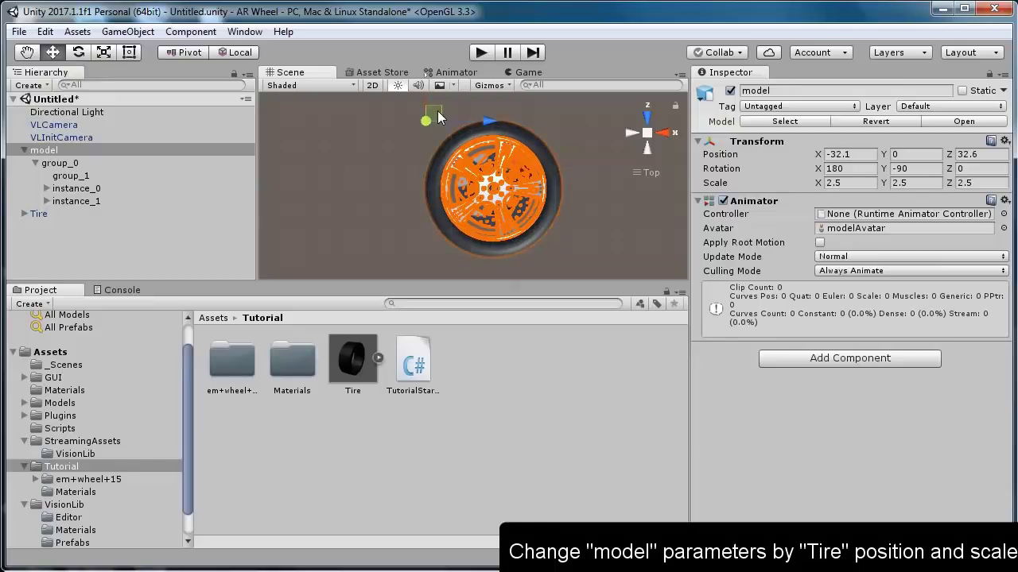
click(836, 155)
text(-33)
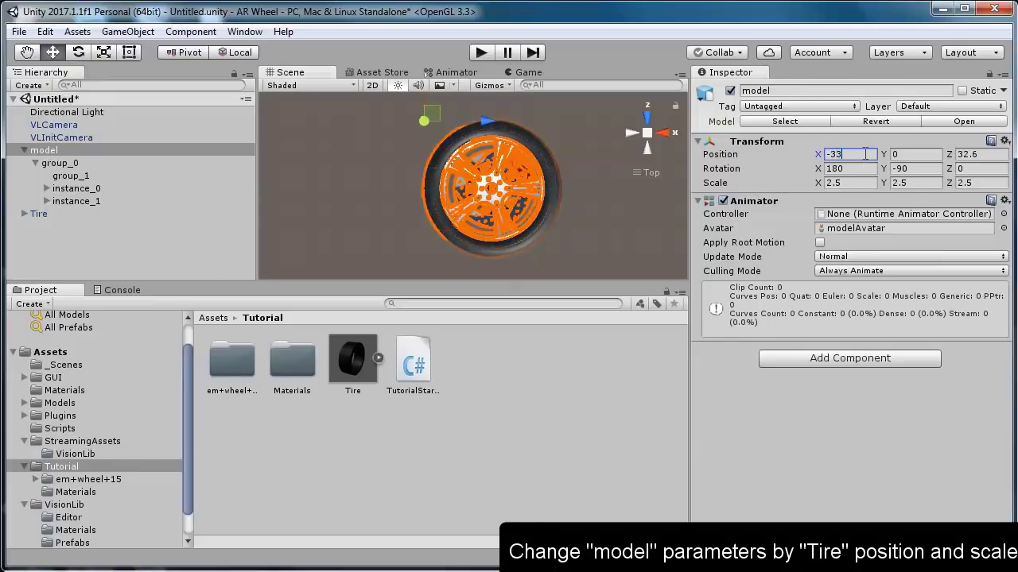
click(974, 154)
text(33)
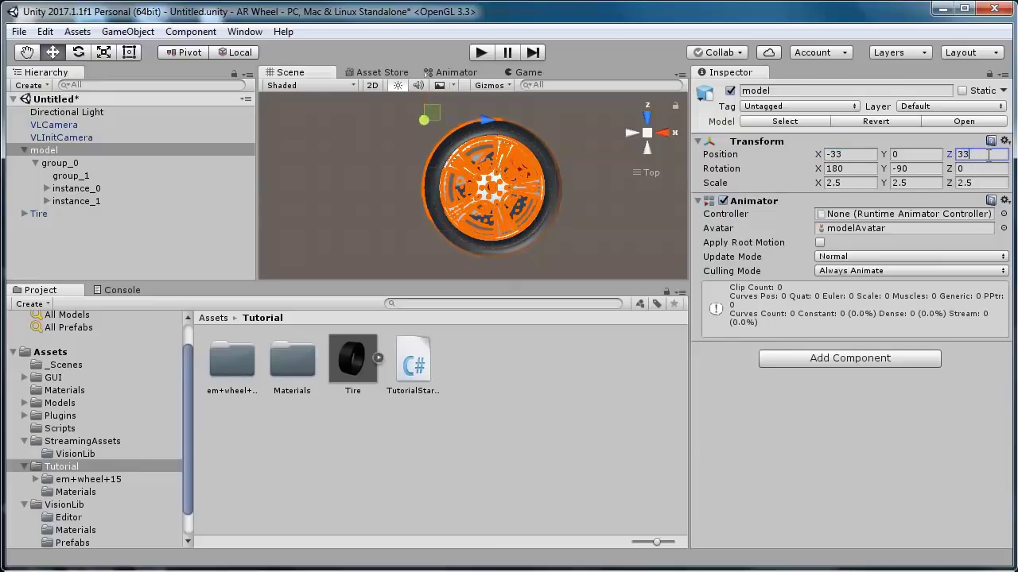
click(601, 194)
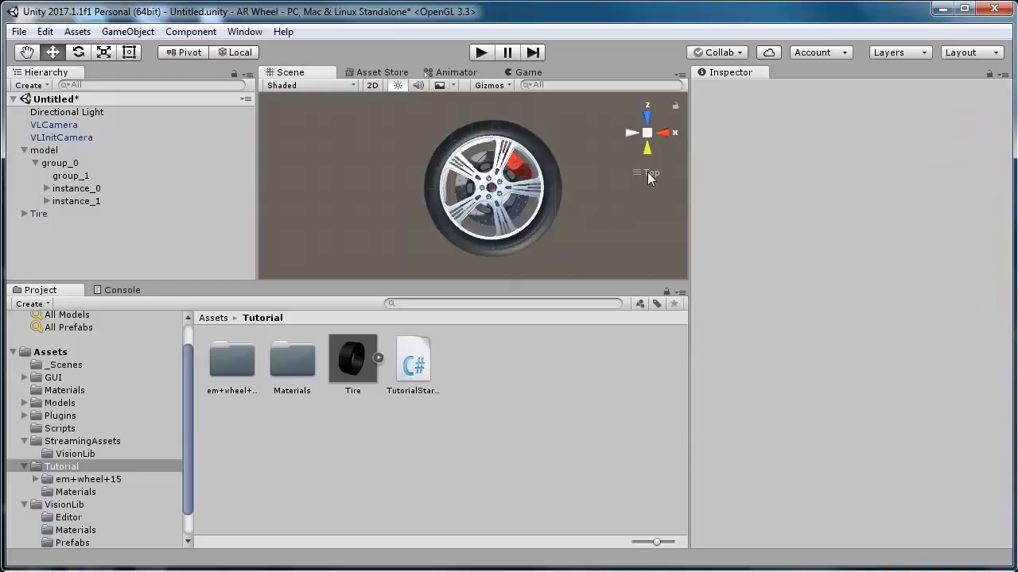
Step: Examine in perspective how the wheel model sits in the tire, and check the transforms of the model and Tire objects
click(648, 173)
alt+drag(334, 206, 393, 186)
alt+right_drag(393, 186, 334, 150)
alt+drag(334, 151, 383, 148)
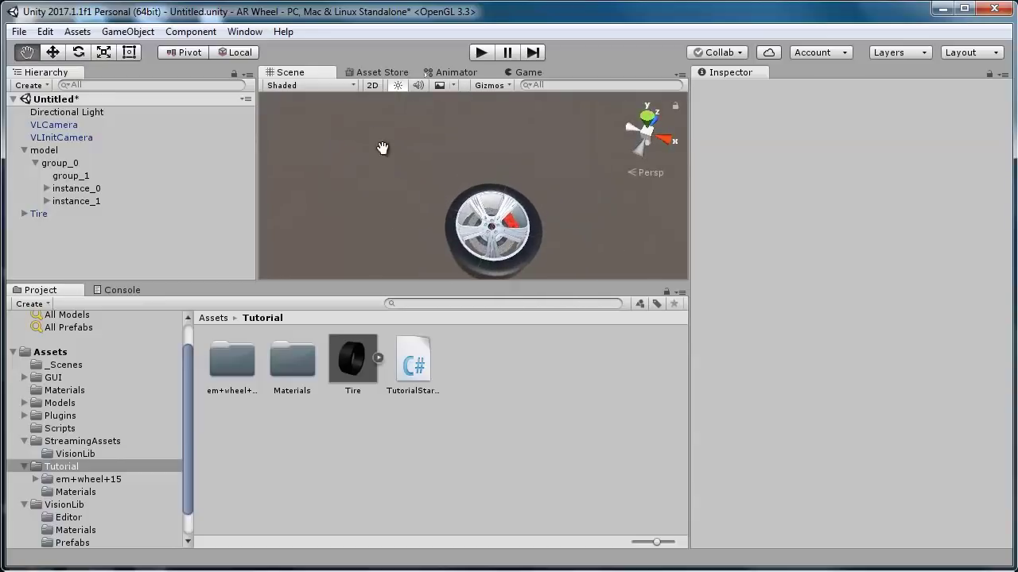
middle_drag(383, 148, 385, 143)
click(45, 150)
click(38, 215)
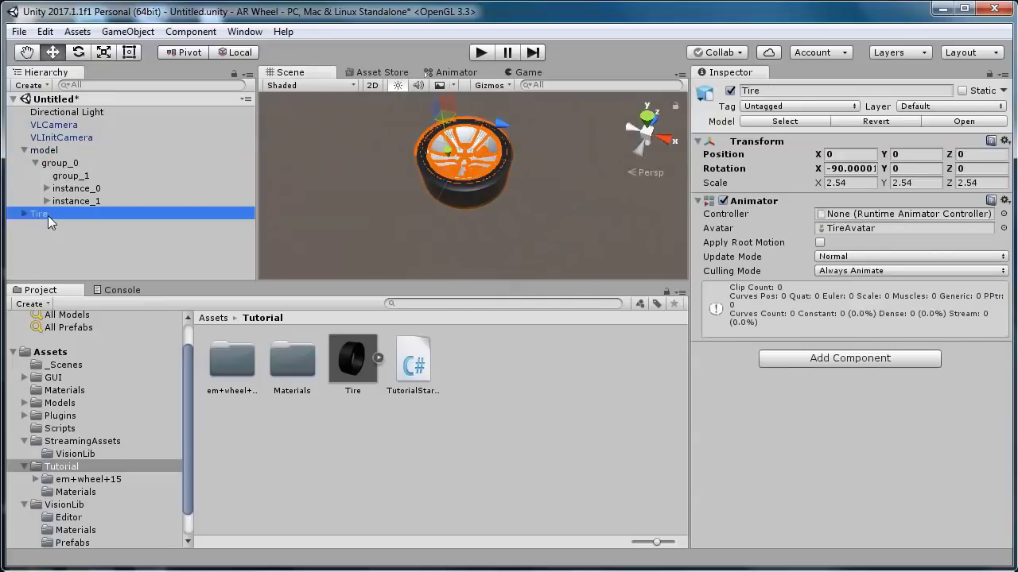
click(24, 150)
click(48, 151)
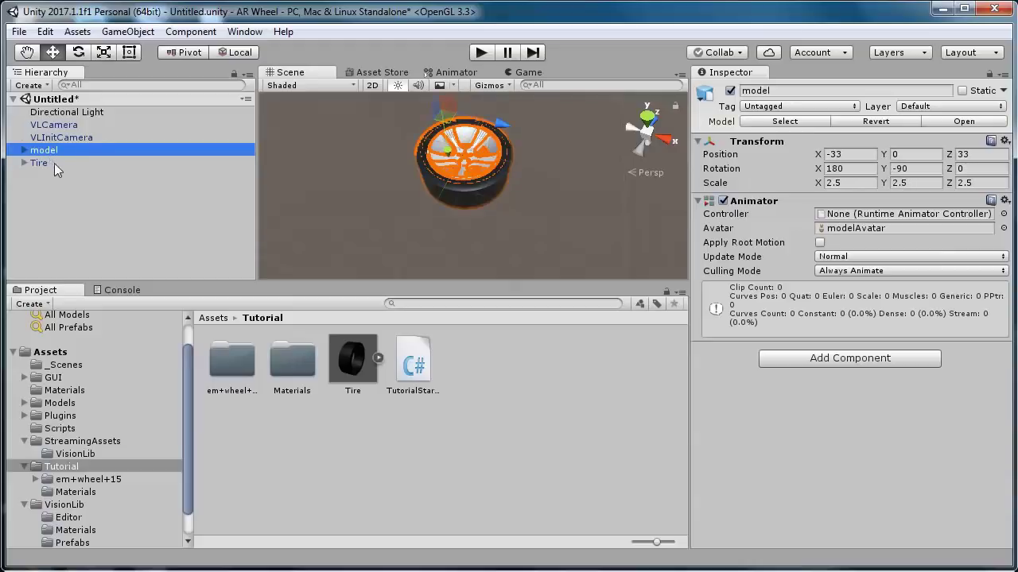
Step: Assign the scene's Tire and model objects as Tire and Wheel in VLCamera's Tutorial Start Model Tracking script
click(54, 125)
scroll(811, 381, down, 6)
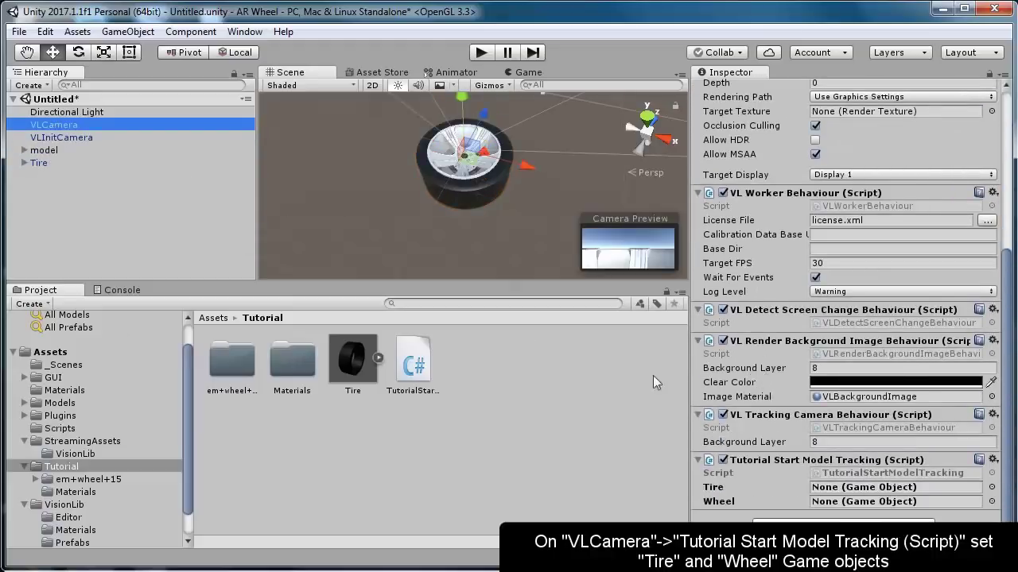
drag(39, 164, 855, 504)
click(108, 195)
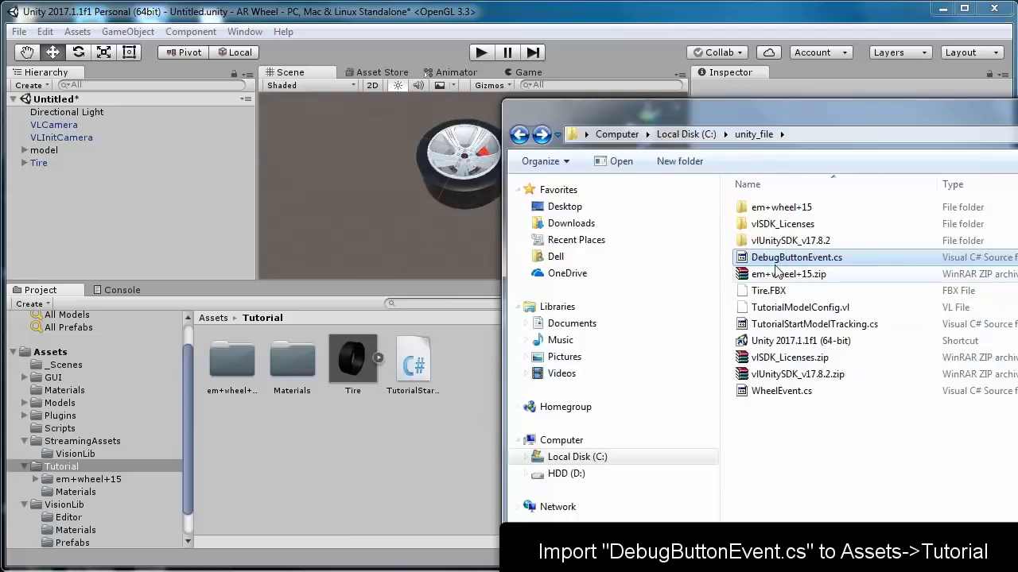
Step: Import DebugButtonEvent.cs from the unity_file folder into the Assets > Tutorial folder
drag(795, 257, 437, 482)
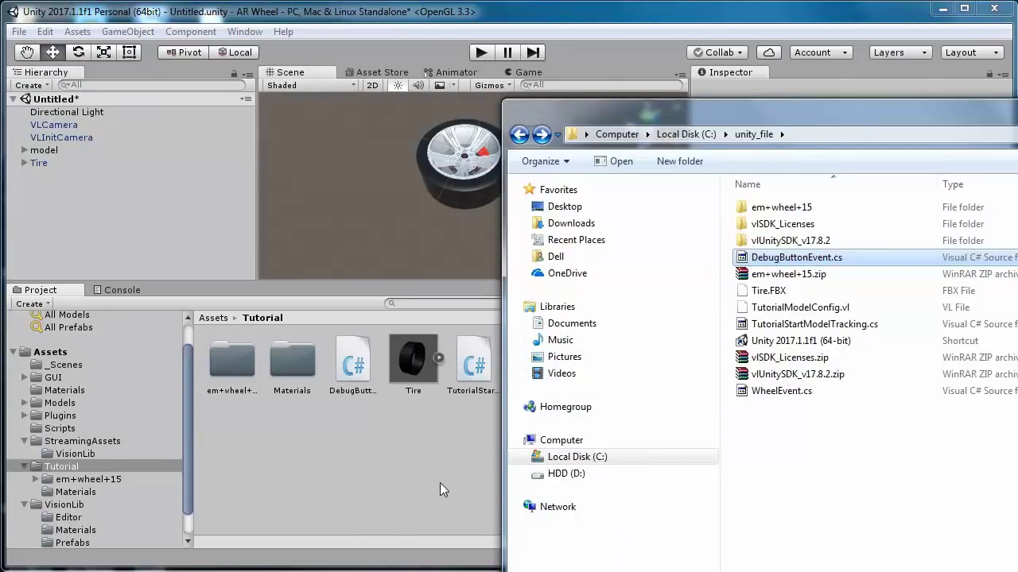
click(682, 4)
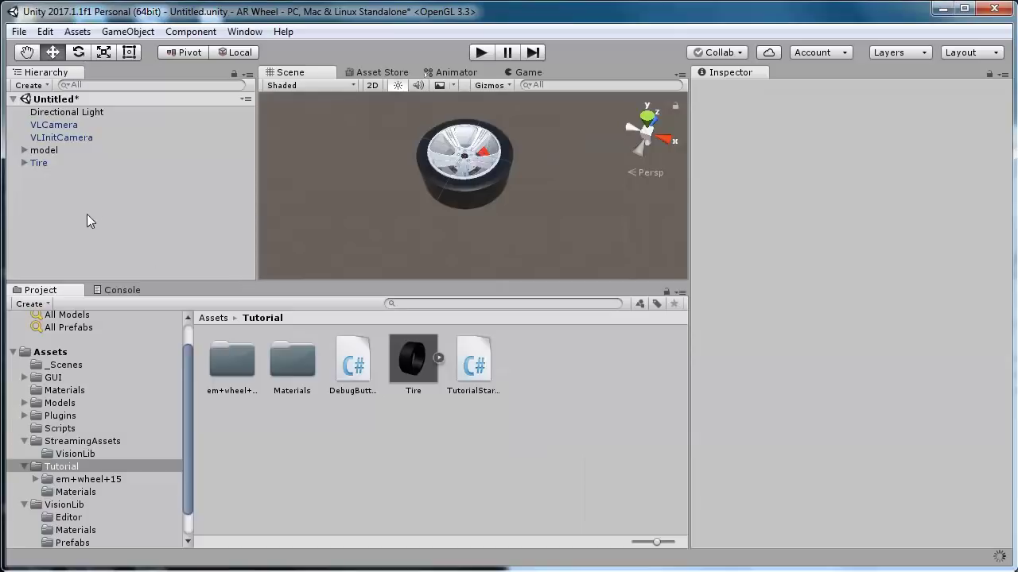
Step: Create a new UI Button in the scene and select it under its Canvas
right_click(51, 173)
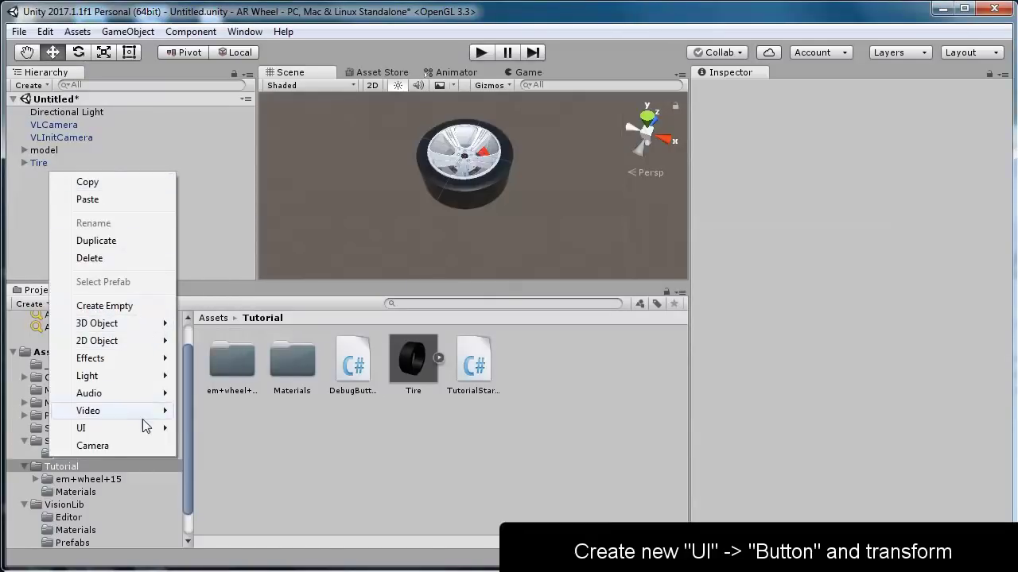
mouse_move(148, 427)
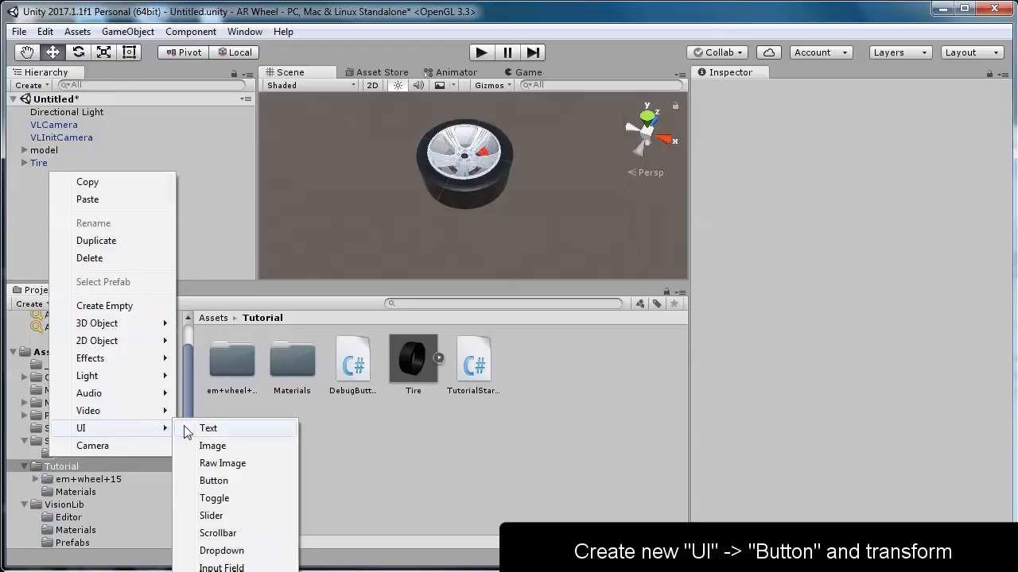
click(227, 481)
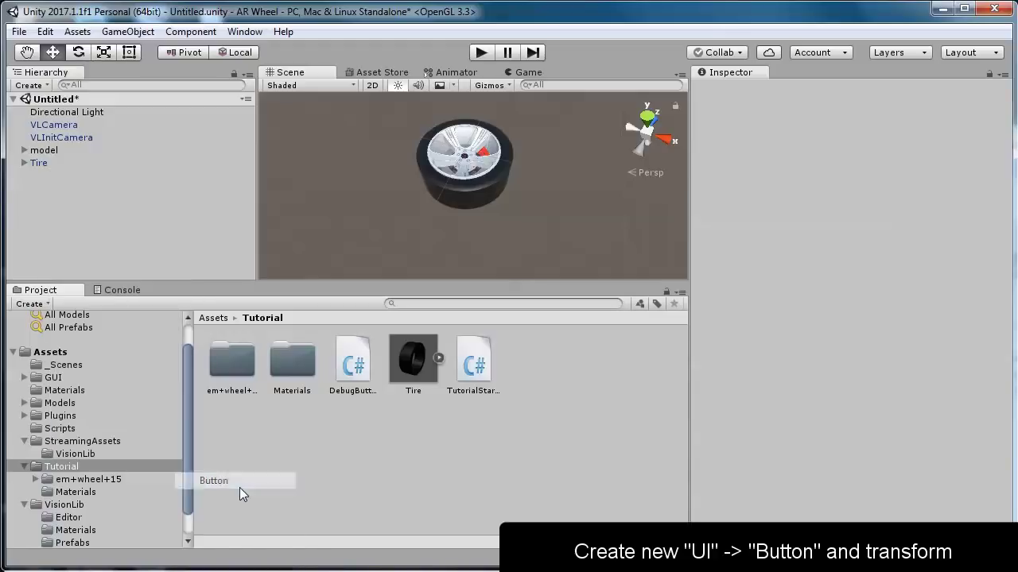
click(48, 176)
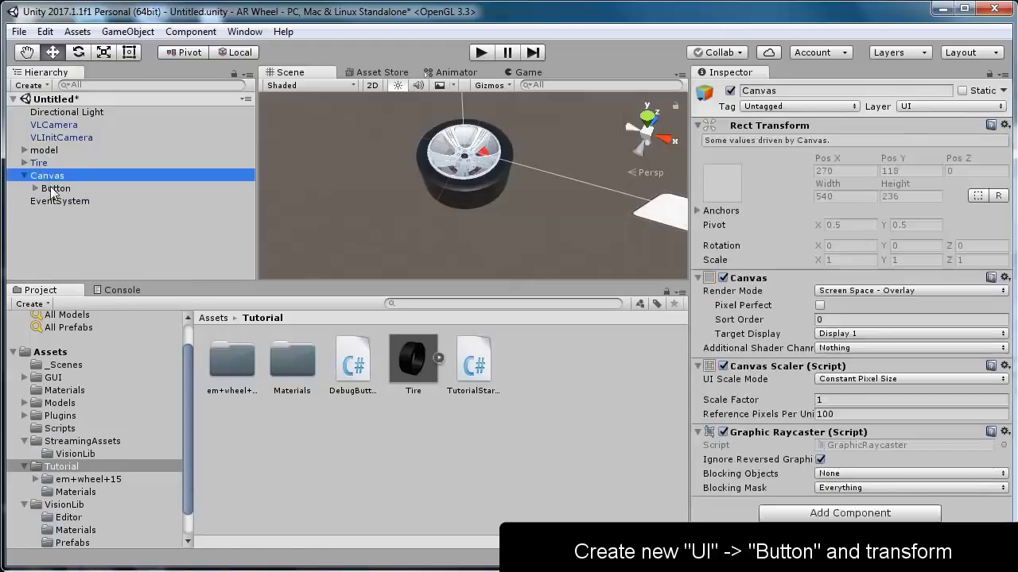
click(56, 188)
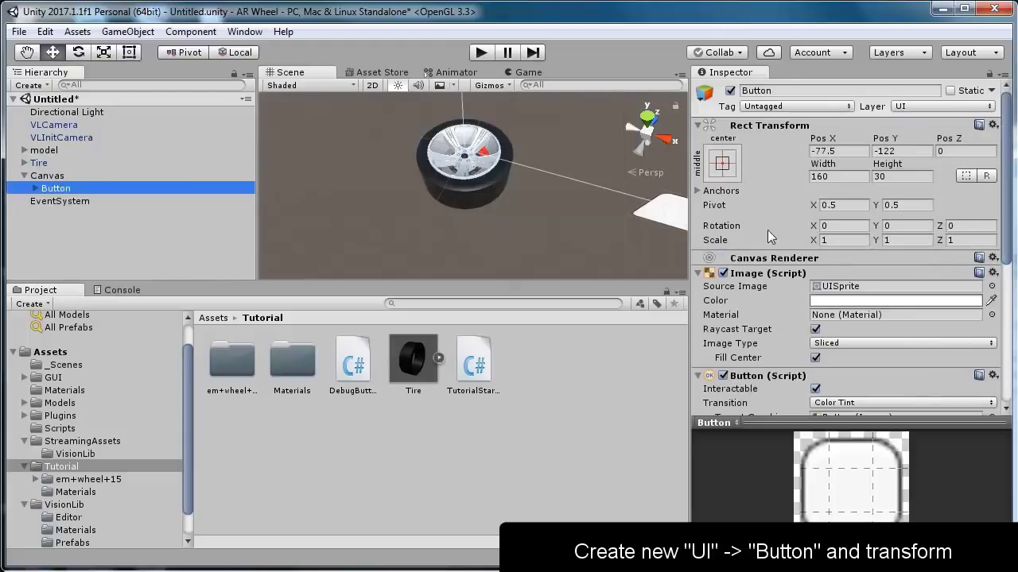
Step: Anchor the button to the bottom-left corner of the Canvas
drag(819, 139, 67, 142)
click(722, 163)
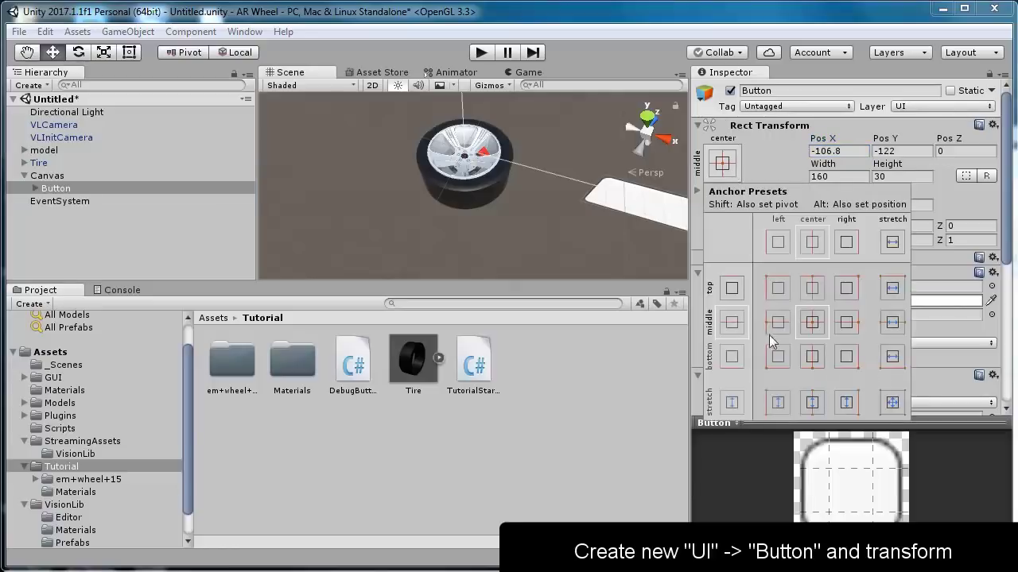
click(778, 356)
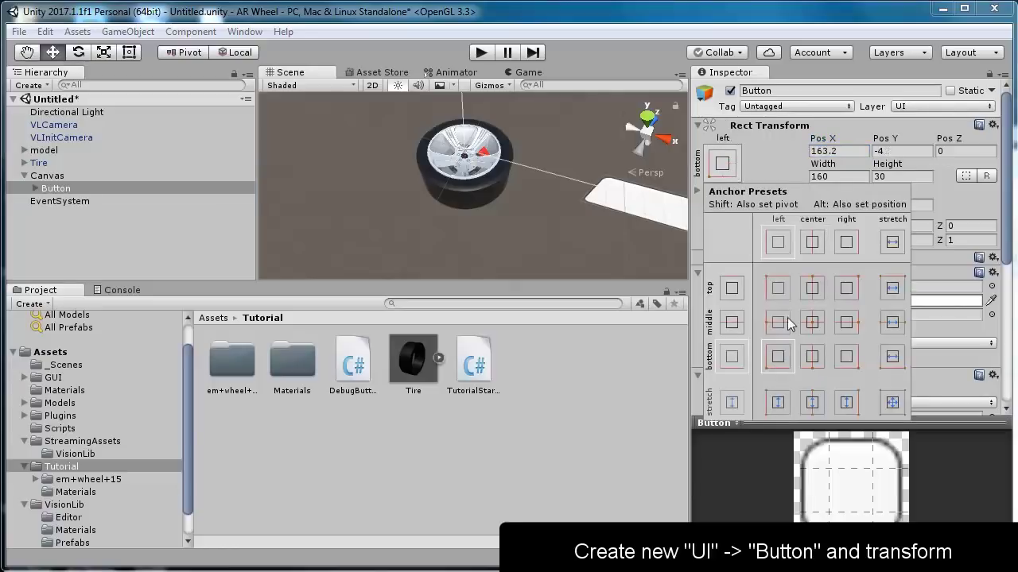
Step: Set the button's position to Pos X 80 and Pos Y 15 and check its placement in the Game view
click(844, 151)
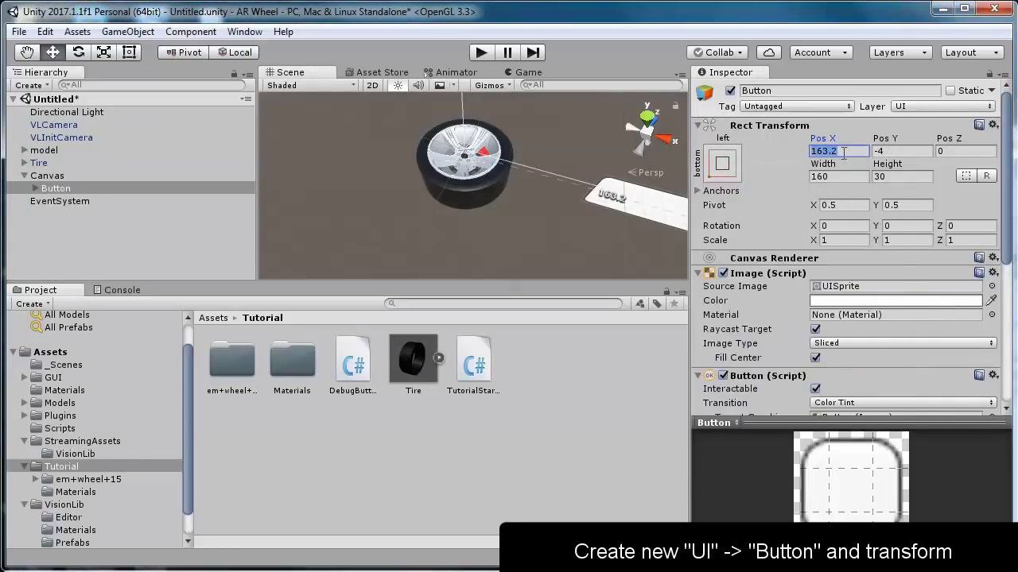
text(80)
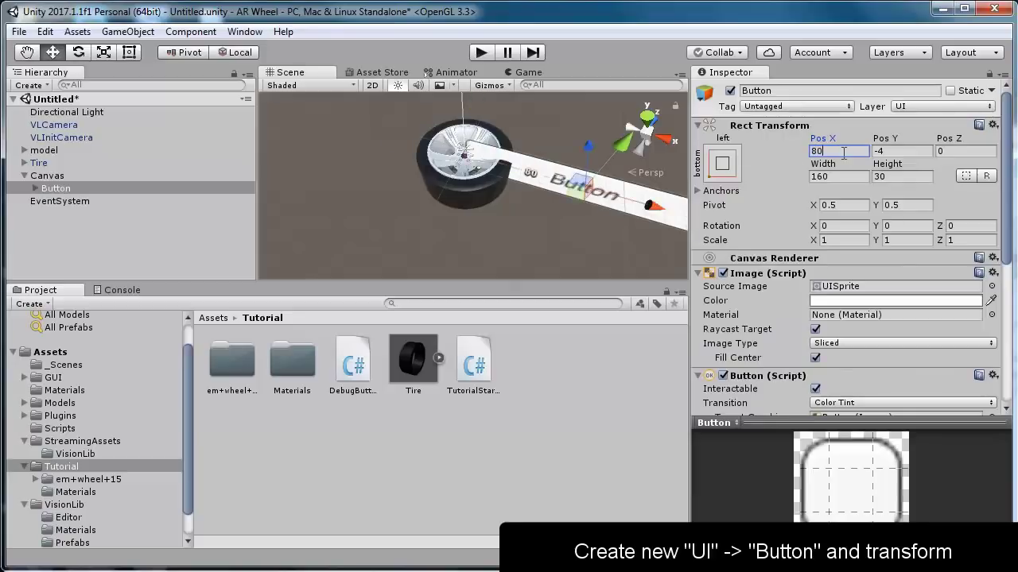
drag(885, 142, 970, 145)
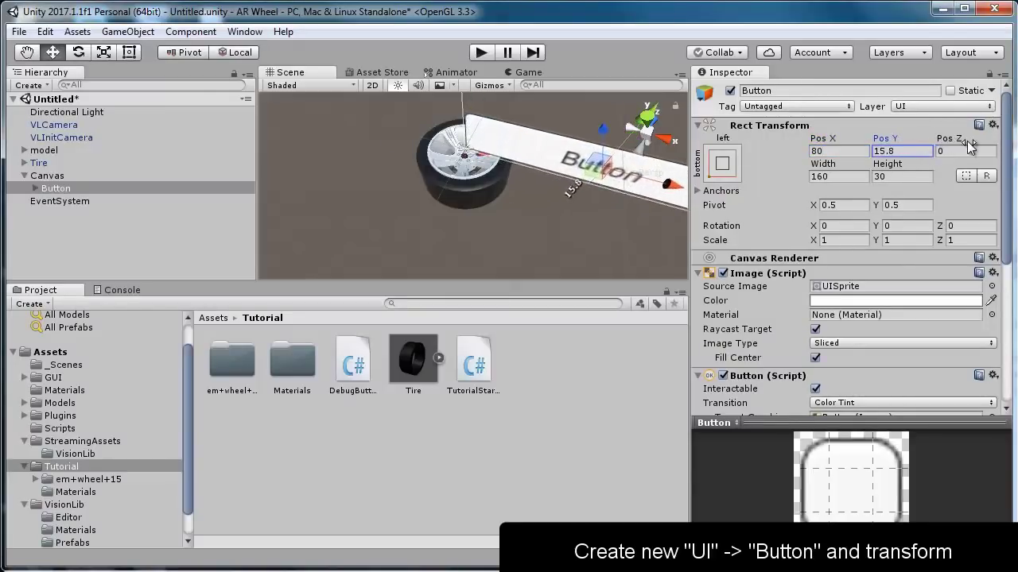
click(908, 150)
text(15)
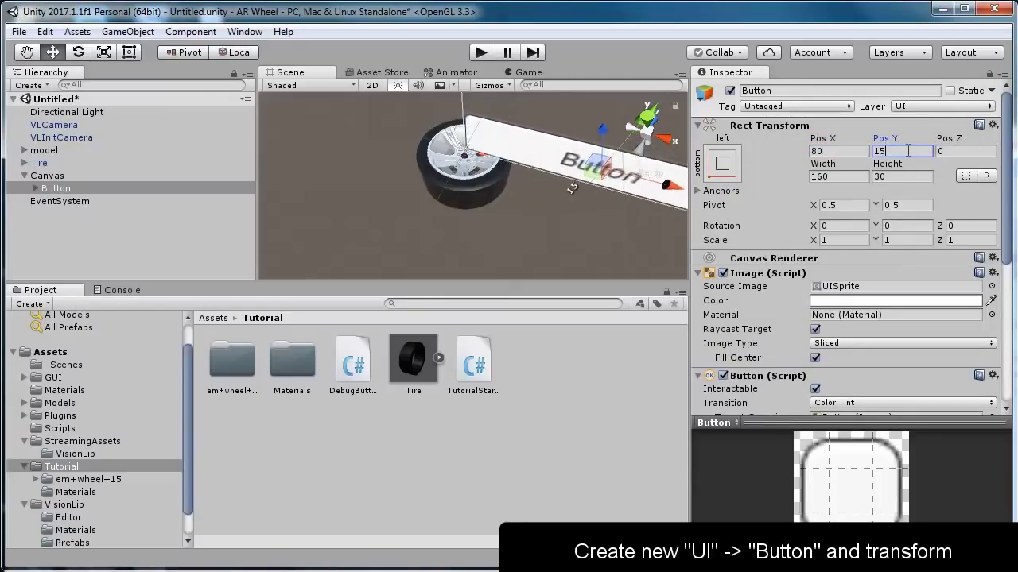
click(515, 73)
click(295, 73)
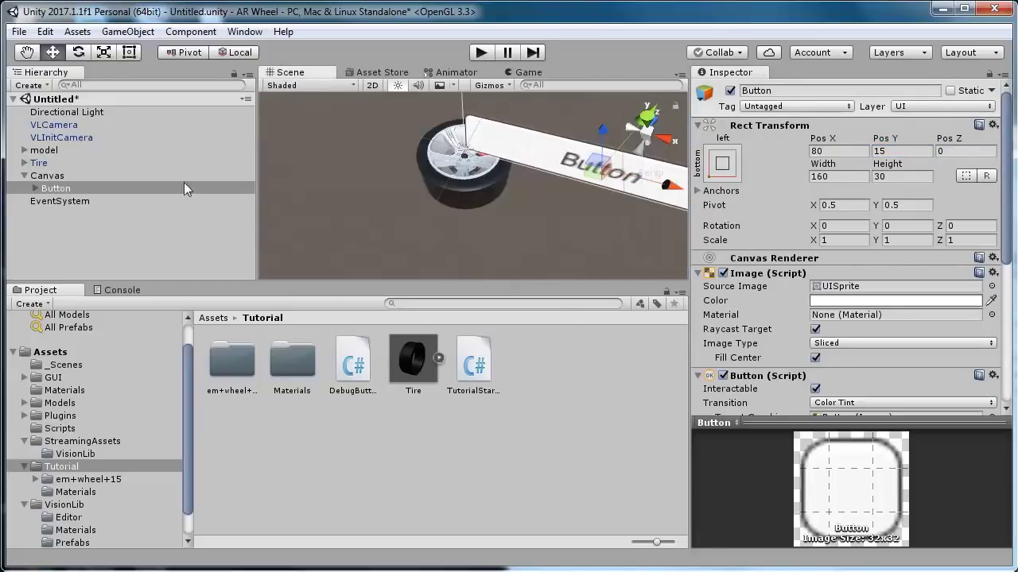
Step: Create a new UI Panel as a child of the Canvas
scroll(390, 171, down, 4)
scroll(387, 168, down, 2)
click(47, 176)
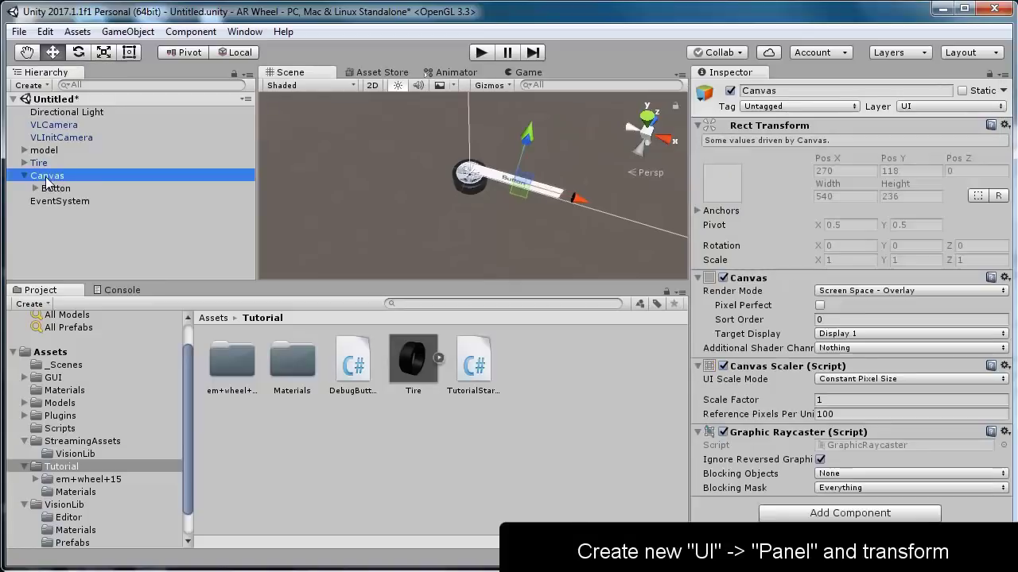
right_click(47, 175)
mouse_move(148, 434)
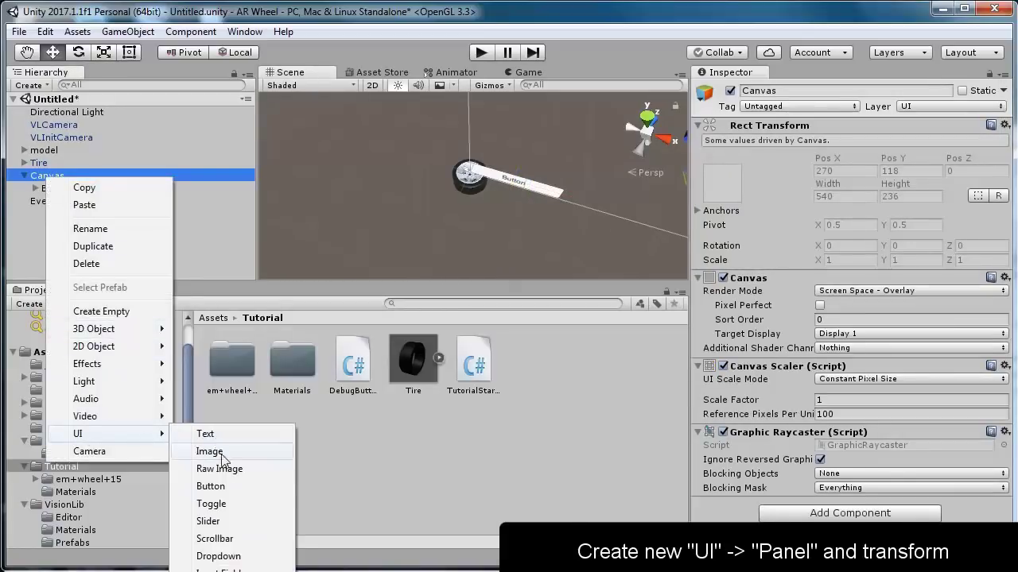
click(205, 566)
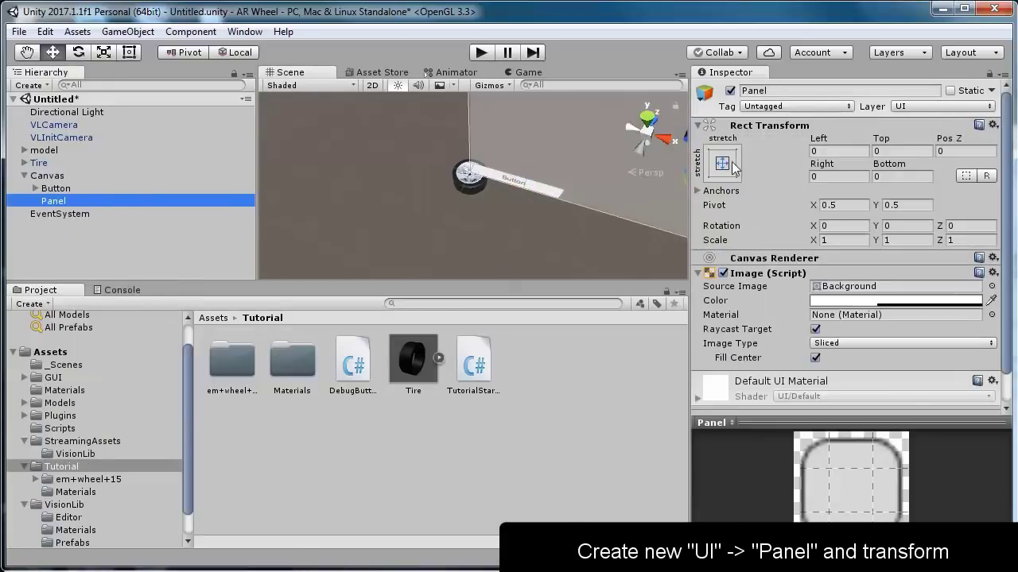
Step: Anchor the Panel to the bottom with horizontal stretch, set Height 220 and Pos Y 110, and check it in the Game view
click(723, 164)
click(892, 357)
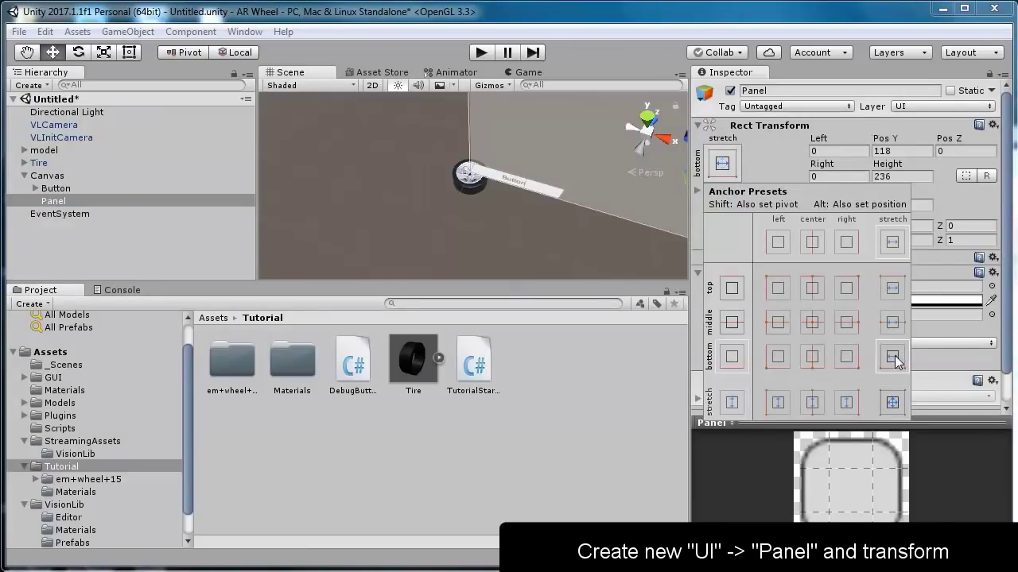
click(900, 177)
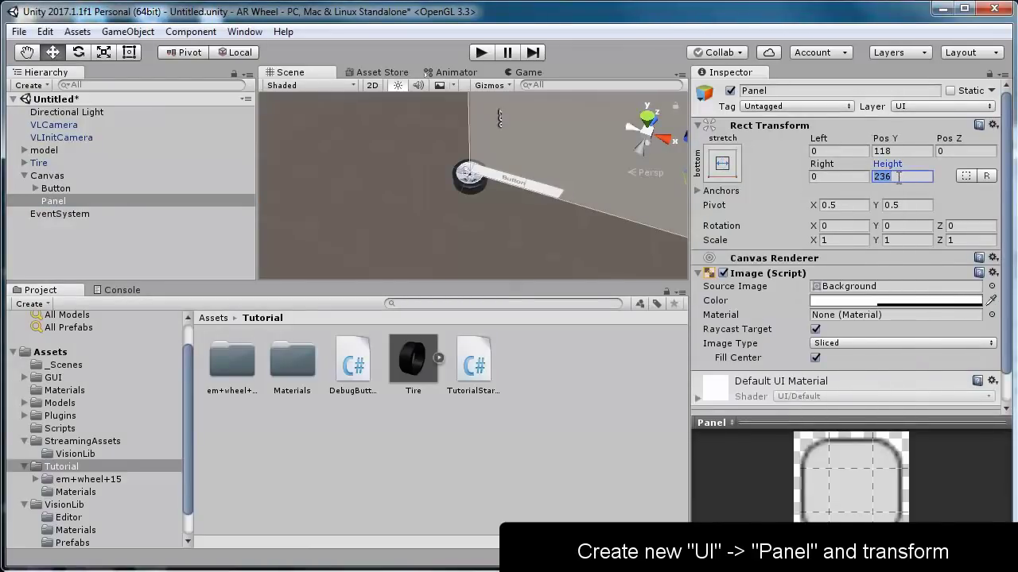
text(220)
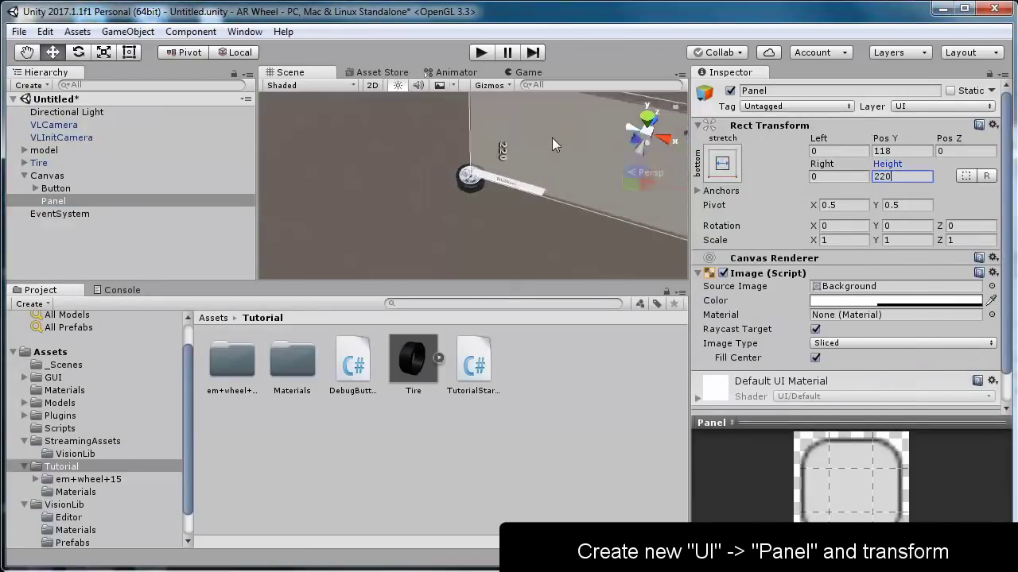
drag(606, 147, 538, 209)
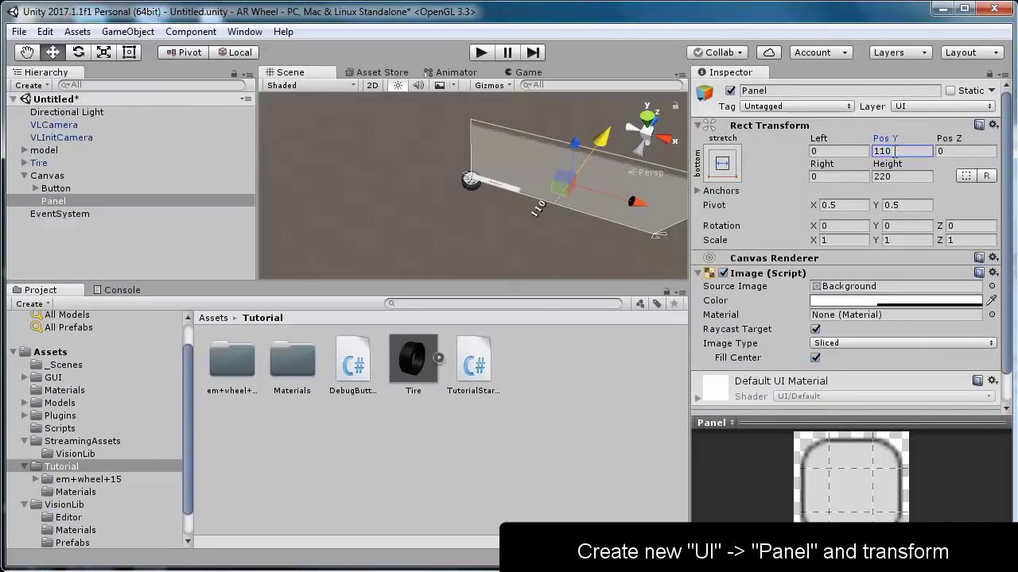
click(523, 73)
click(296, 74)
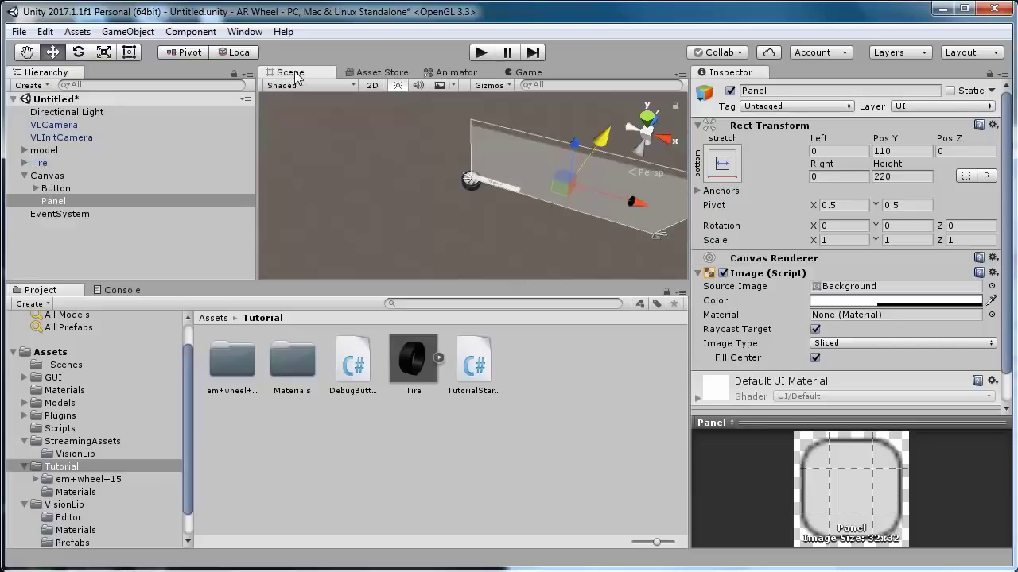
Step: Create a new UI Text as a child of the Panel and select it
right_click(58, 202)
mouse_move(148, 459)
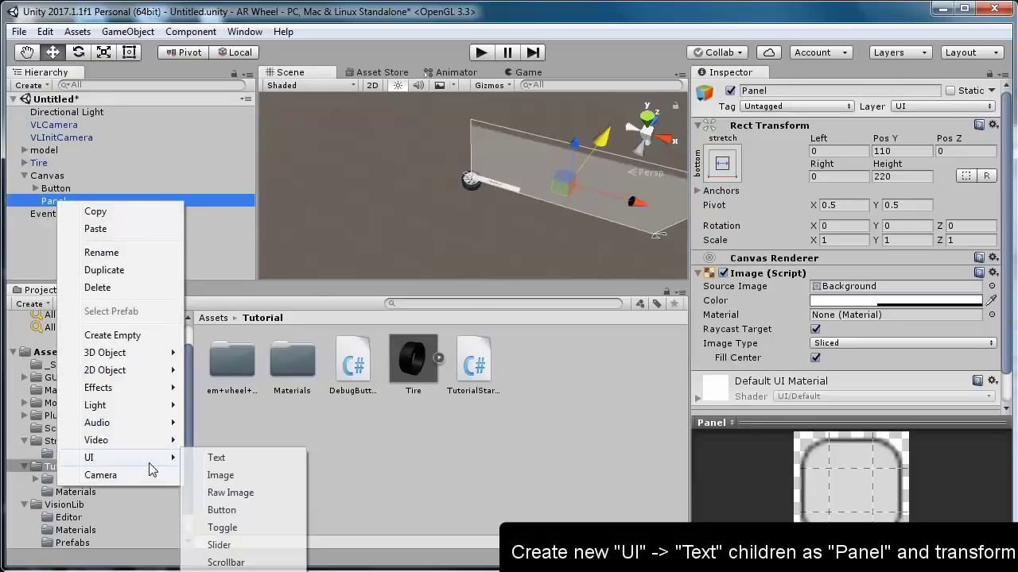
click(211, 459)
click(54, 202)
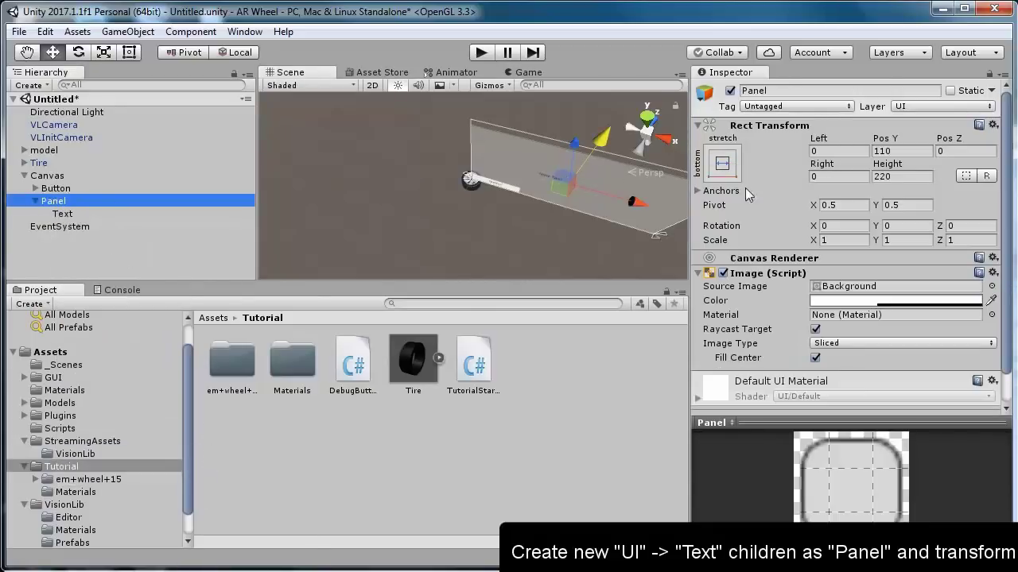
click(62, 214)
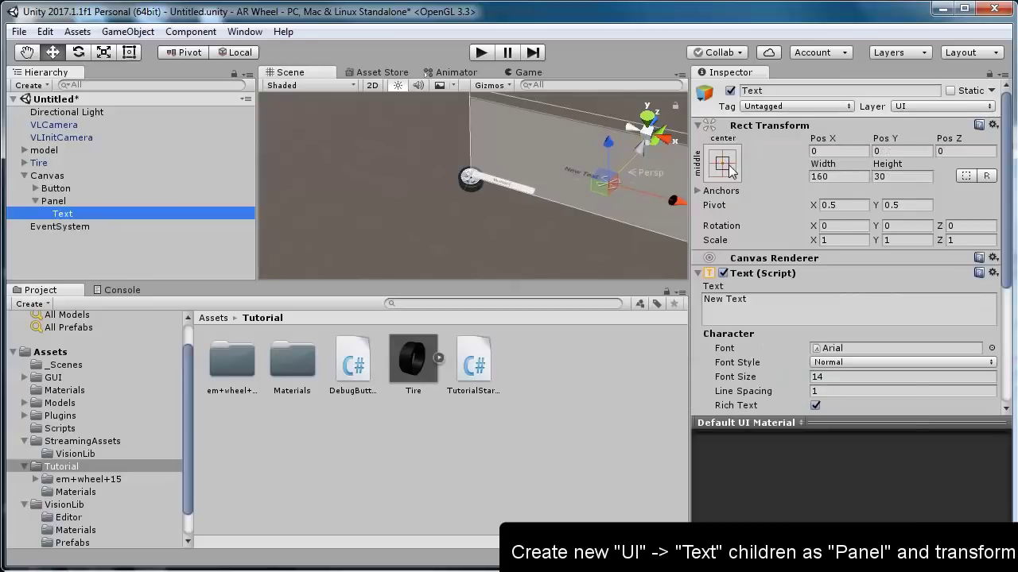
Step: Stretch the Text's anchors in both directions, set Left, Top, Right and Bottom to 0, and check it in the Game view
click(722, 163)
click(891, 402)
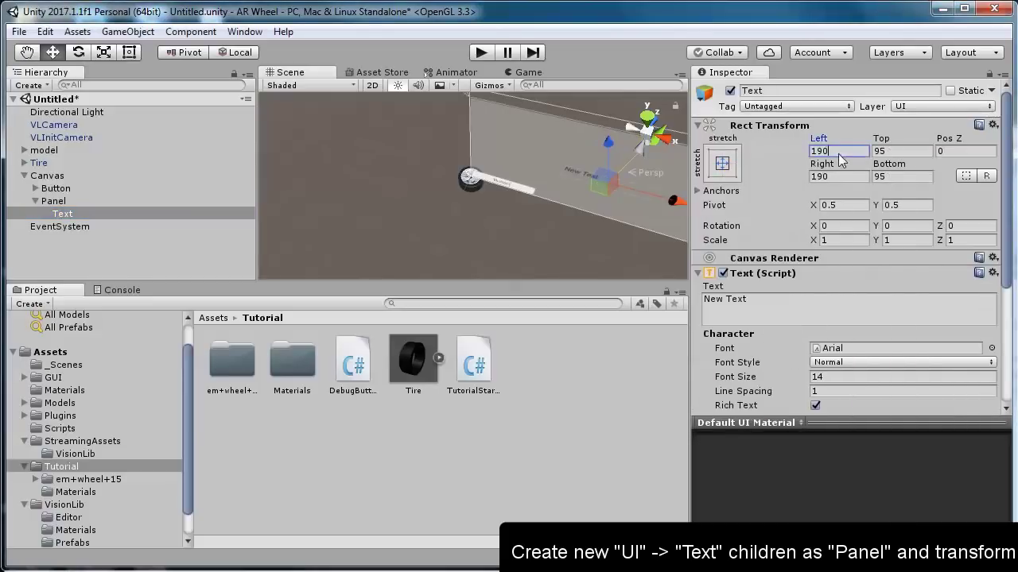
click(838, 151)
key(Tab)
text(0)
key(Tab)
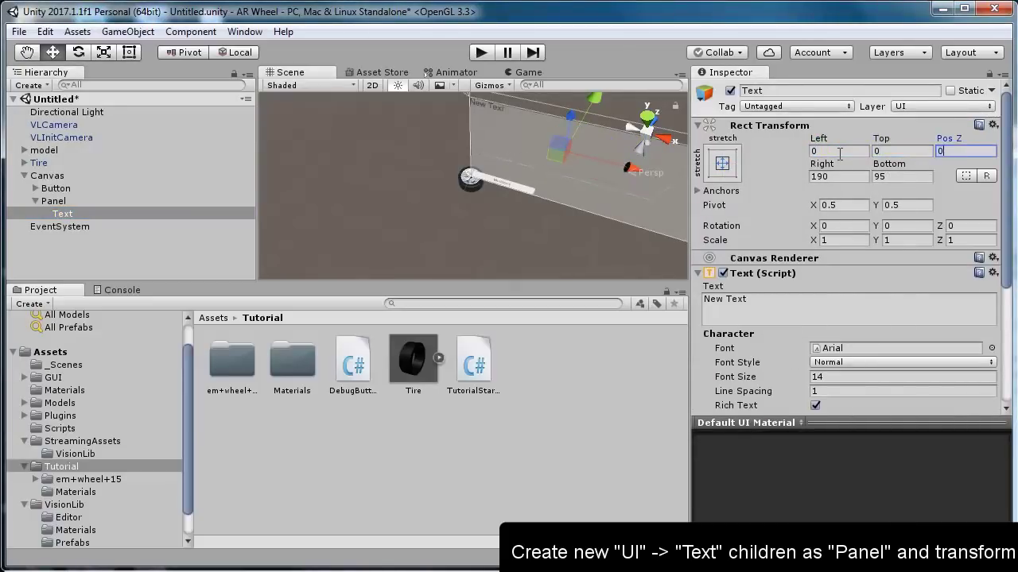
key(Tab)
text(0)
key(Tab)
text(0)
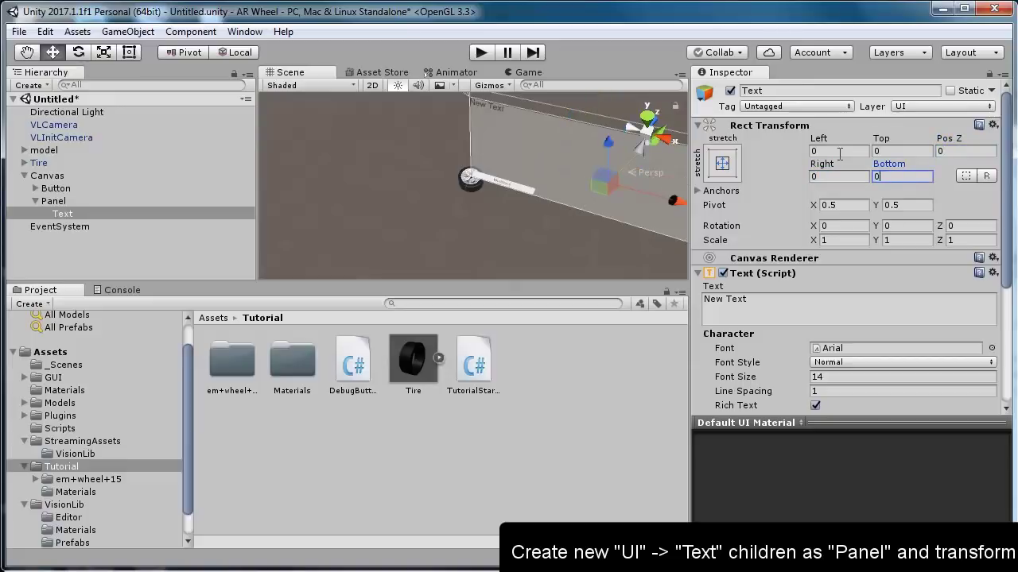
click(522, 73)
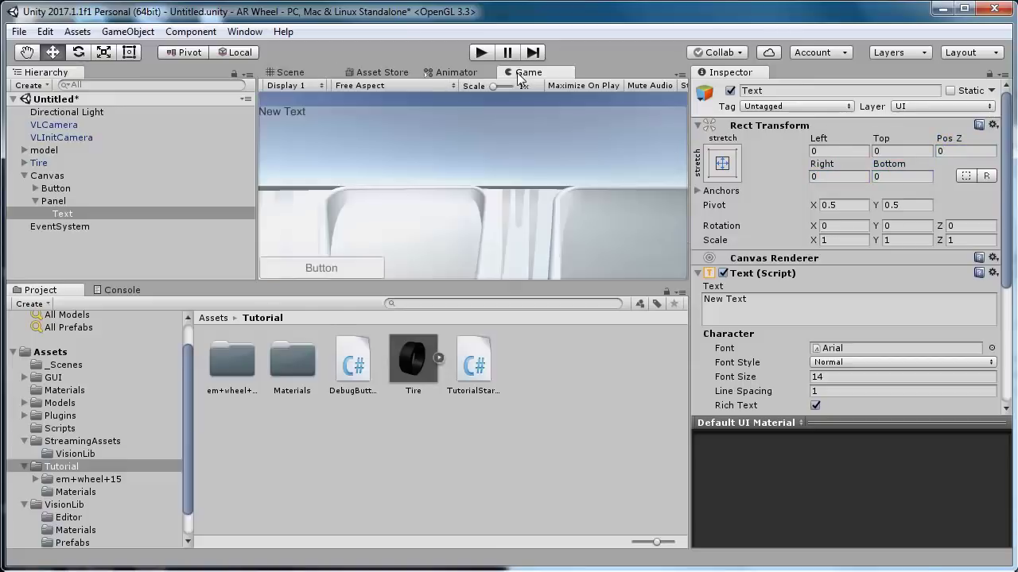
click(288, 72)
Step: Add the LogTrackingEventsBehaviour script from Assets > Scripts to the Panel's Text object
click(52, 202)
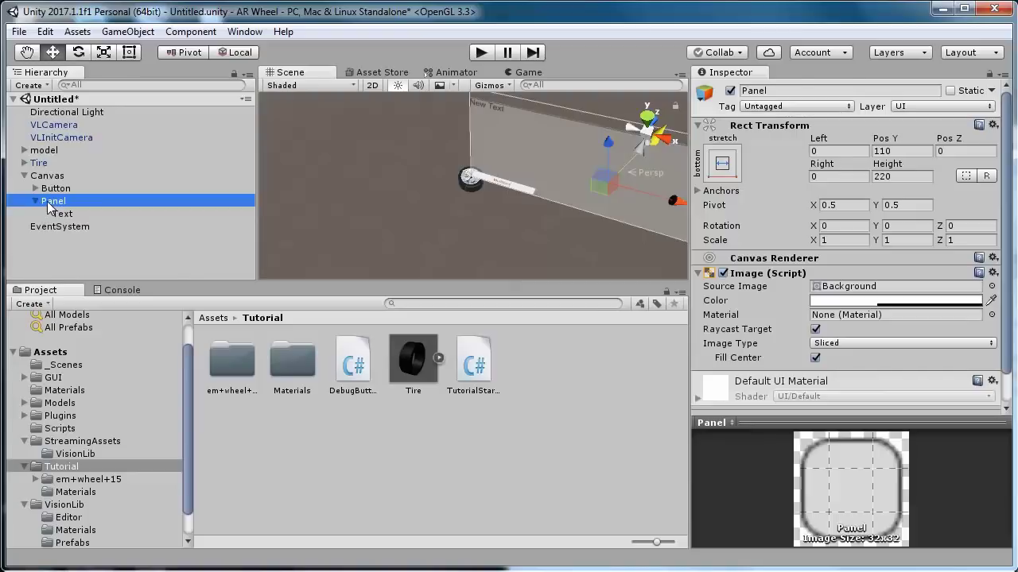
click(61, 213)
scroll(794, 248, down, 5)
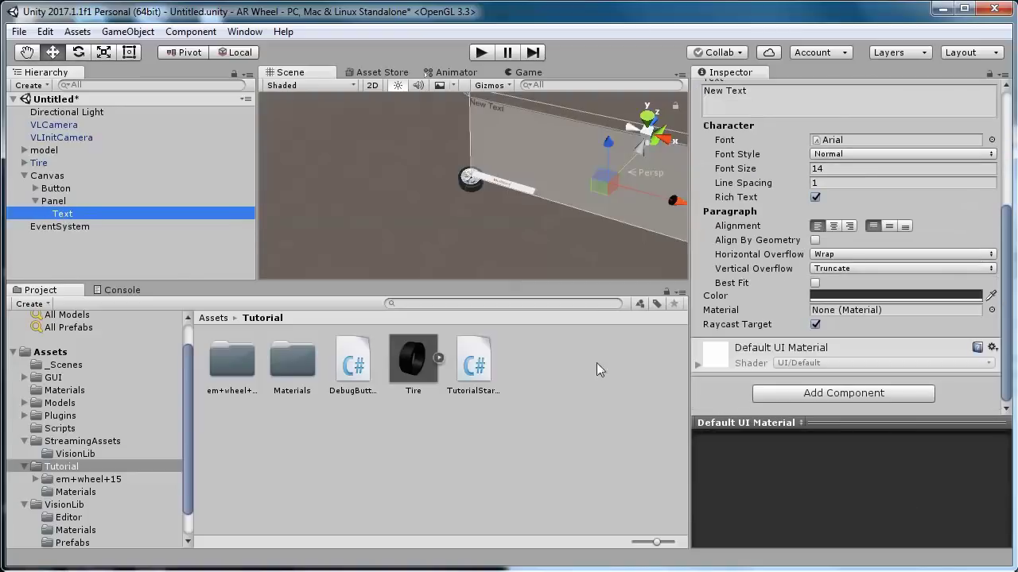
click(57, 430)
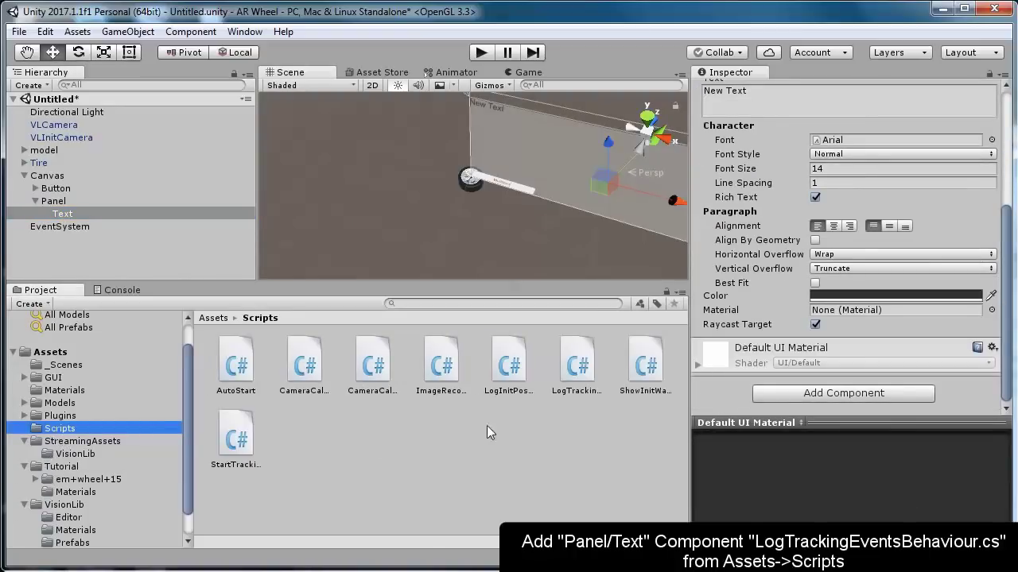
drag(576, 364, 67, 216)
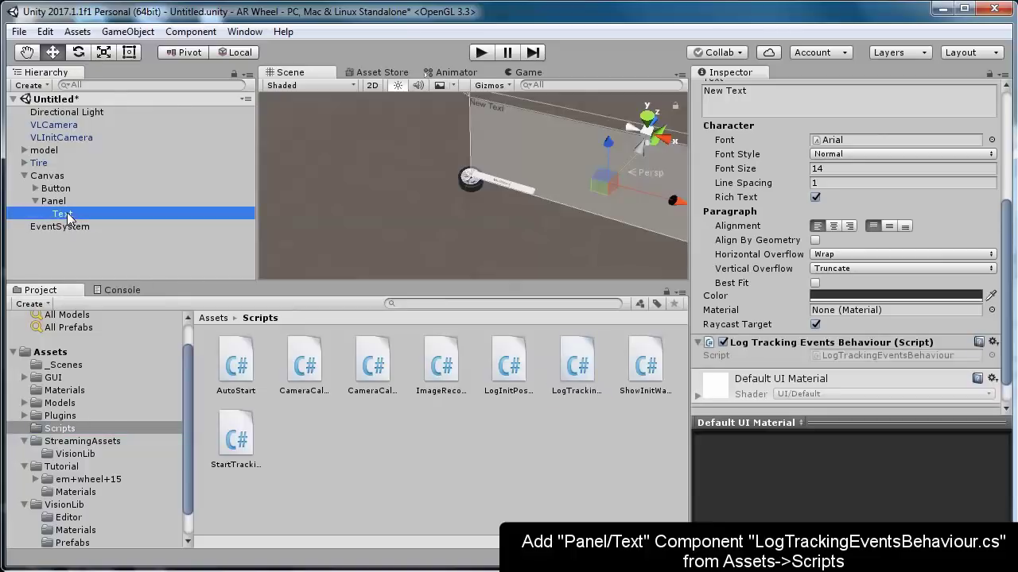
click(36, 201)
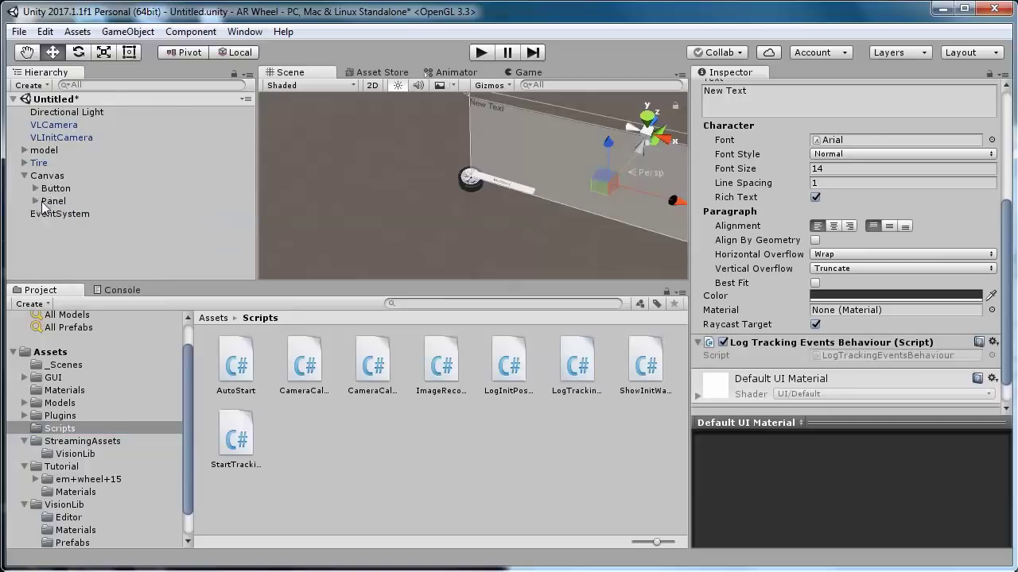
Step: Add the VLDebugImage prefab from VisionLib > Prefabs as a child of the Canvas and select it
click(70, 543)
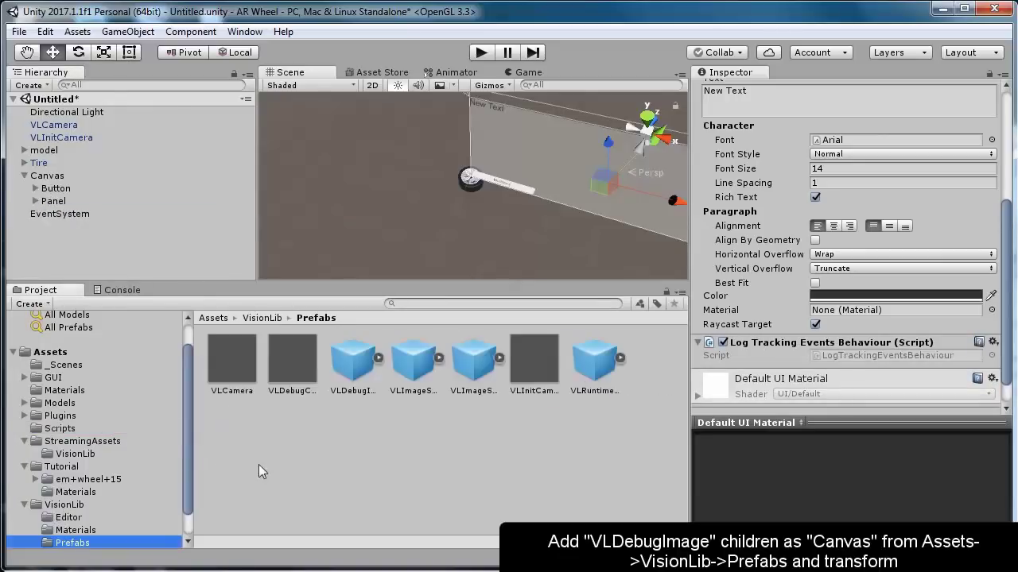
drag(358, 371, 67, 185)
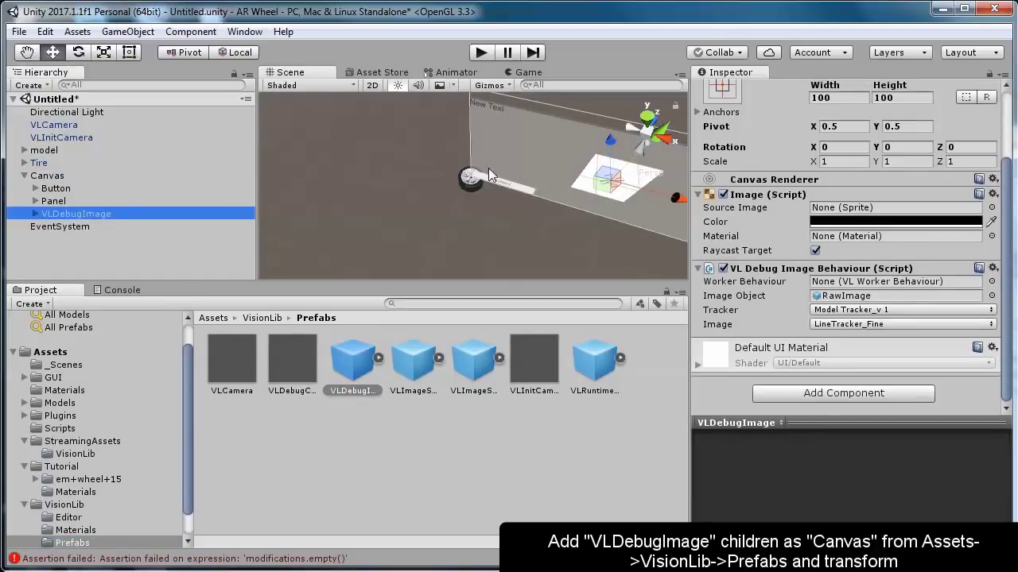
middle_drag(415, 186, 338, 185)
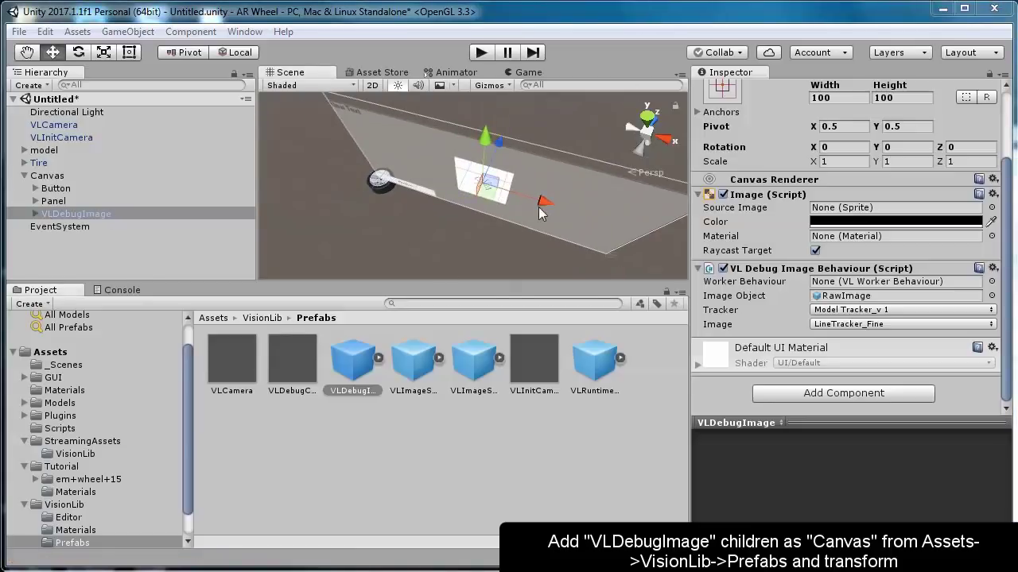
click(63, 215)
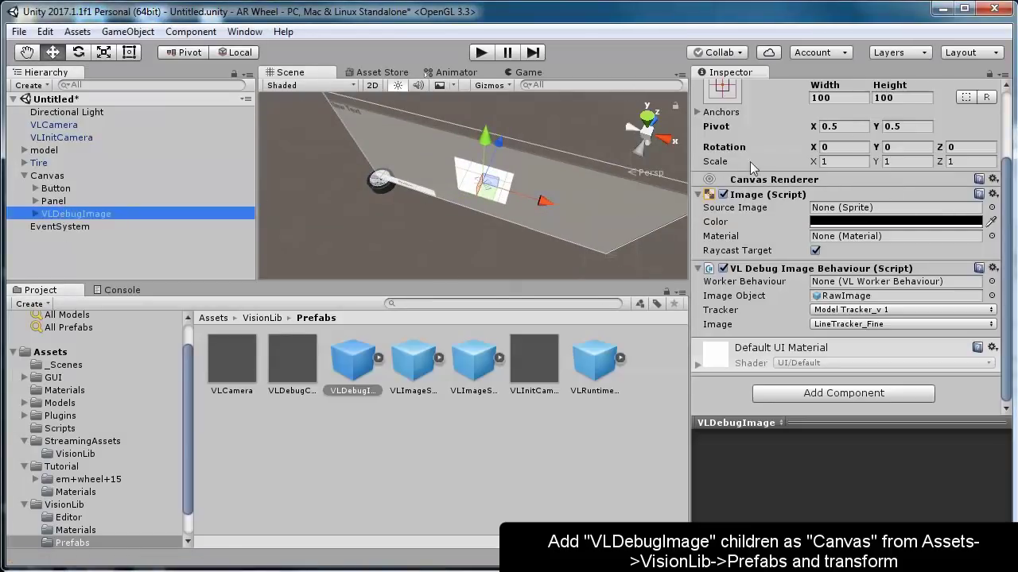
Step: Anchor VLDebugImage to the top-right corner of the Canvas and set its Width and Height to 300
scroll(859, 117, up, 3)
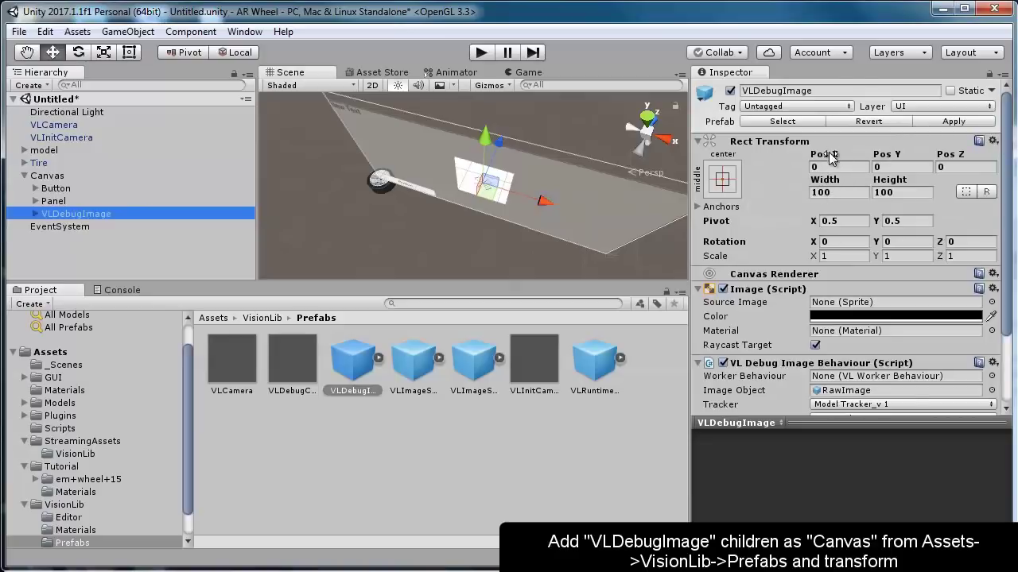
click(722, 178)
click(845, 304)
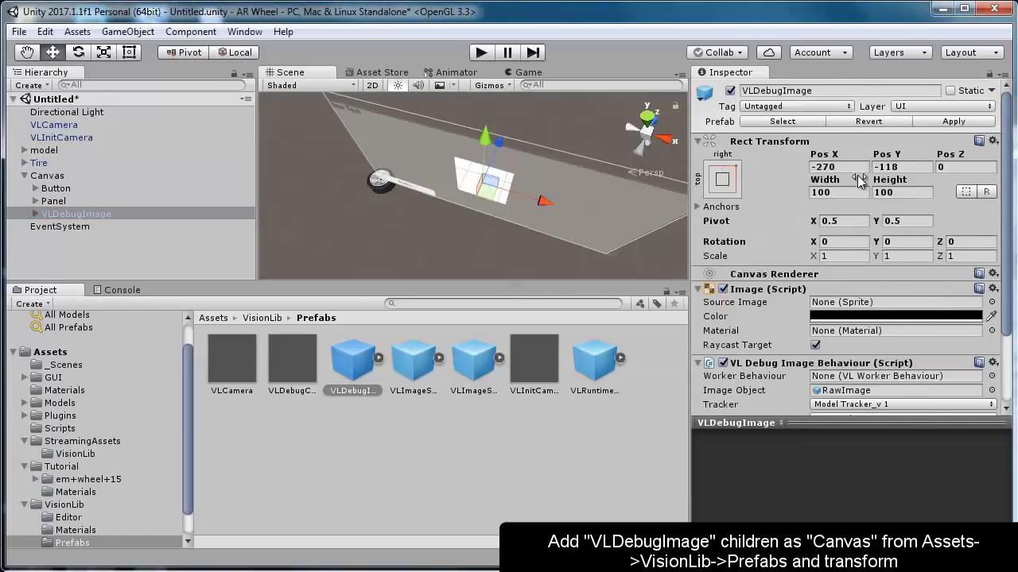
click(813, 192)
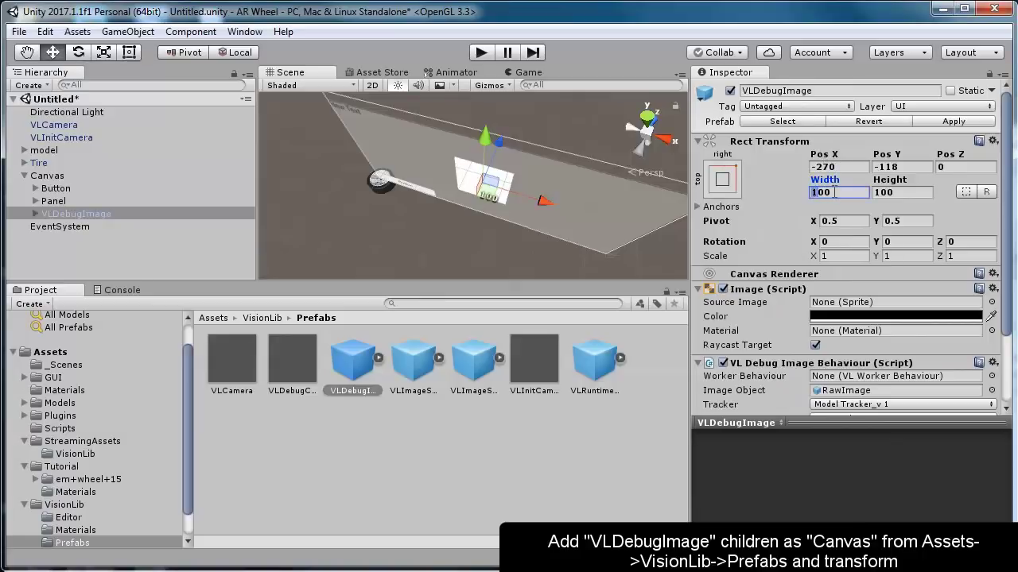
text(300)
click(885, 193)
text(300)
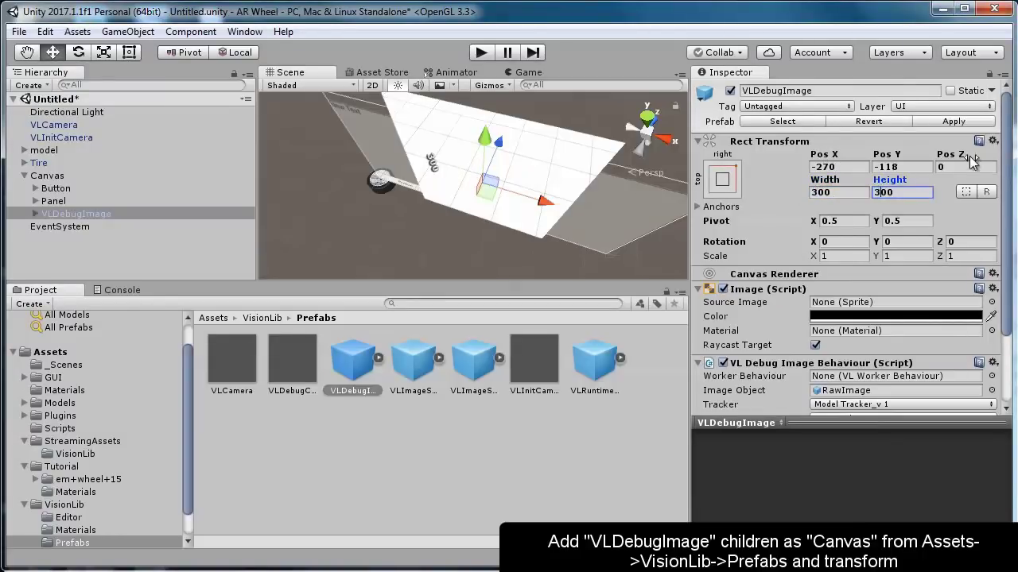
Step: Set VLDebugImage's position to Pos X -150 and Pos Y -150 and check its placement in the Game view
click(903, 168)
text(-150)
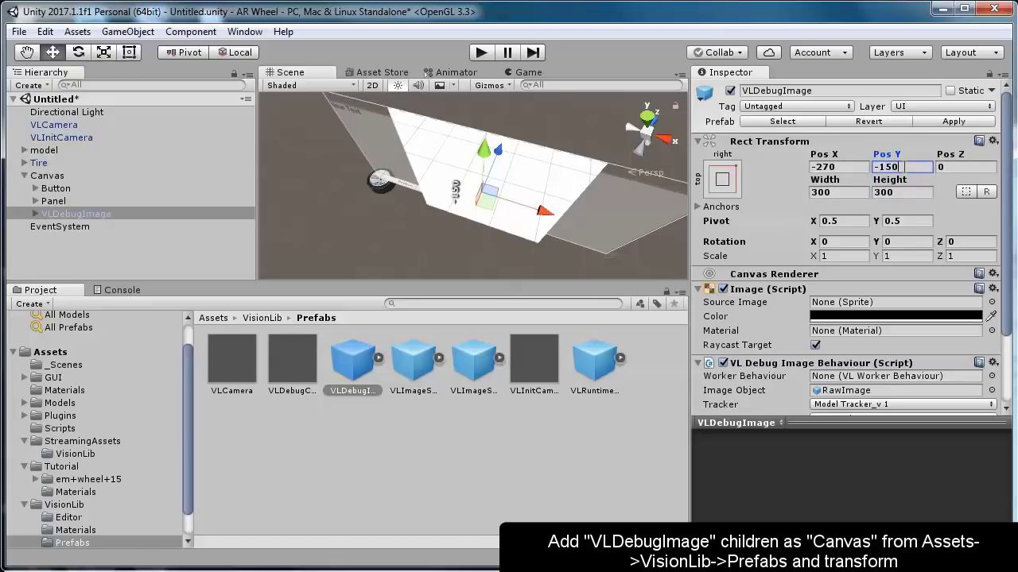
drag(824, 157, 884, 158)
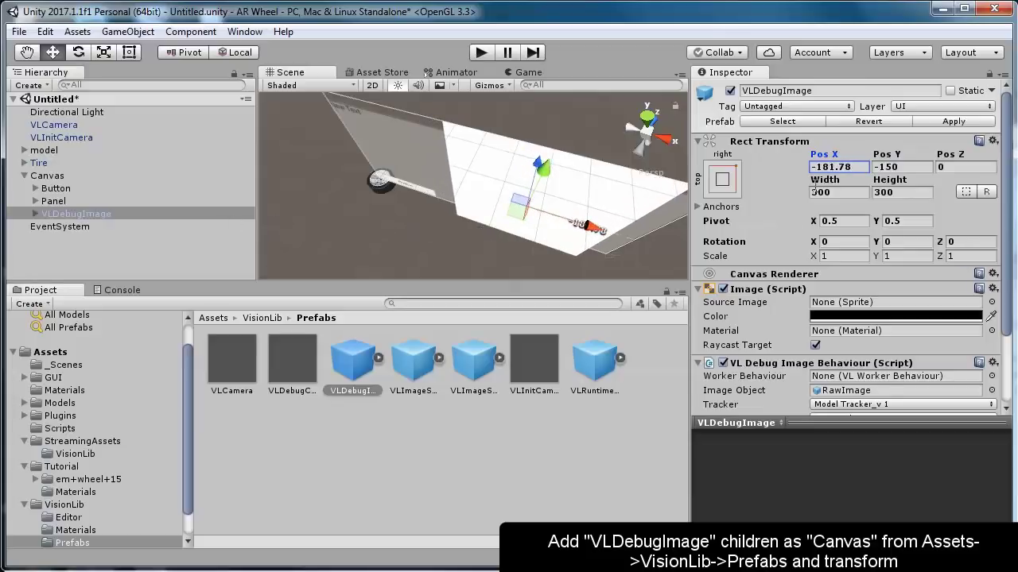
drag(821, 167, 859, 167)
text(150)
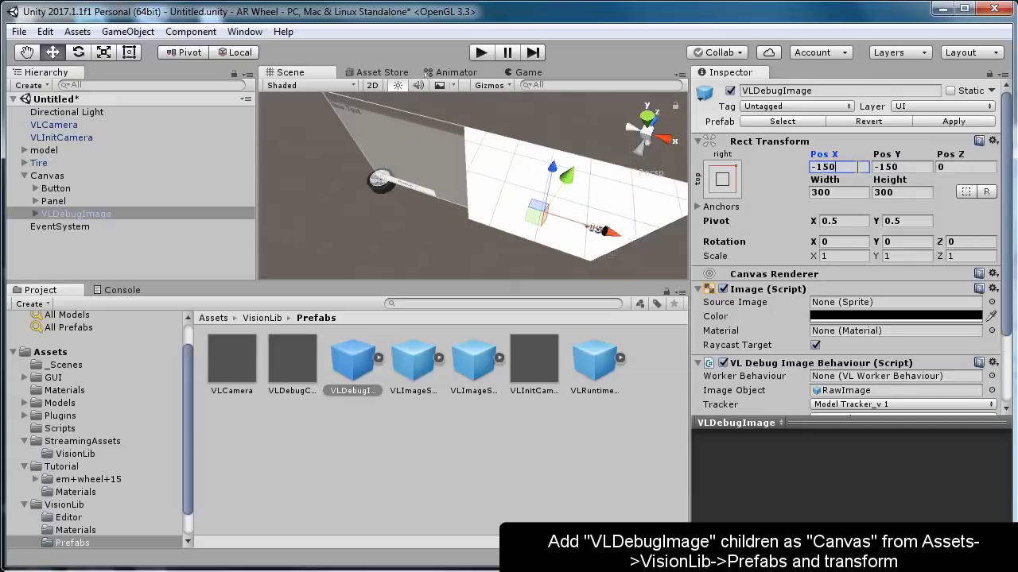
click(509, 73)
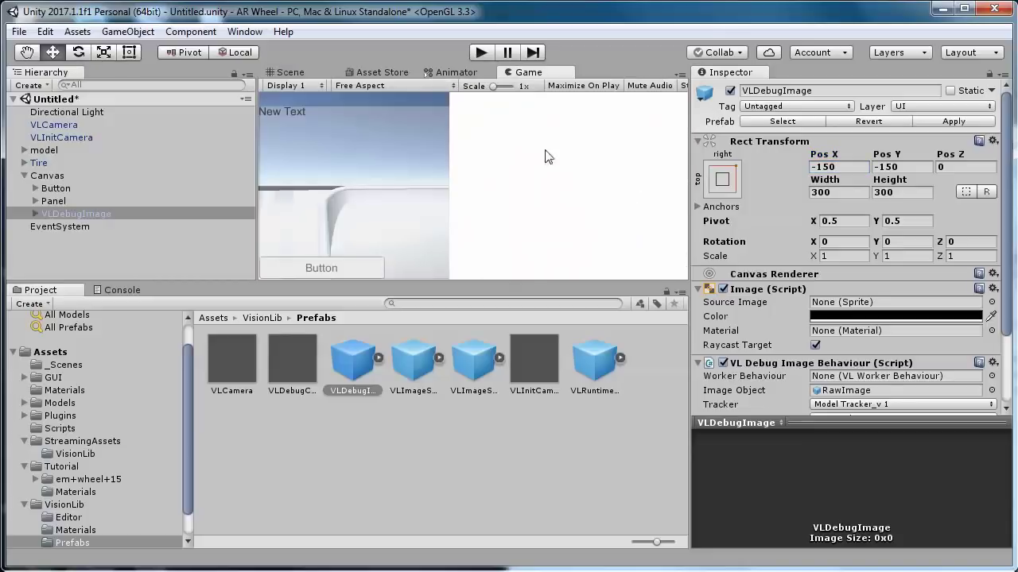
click(291, 73)
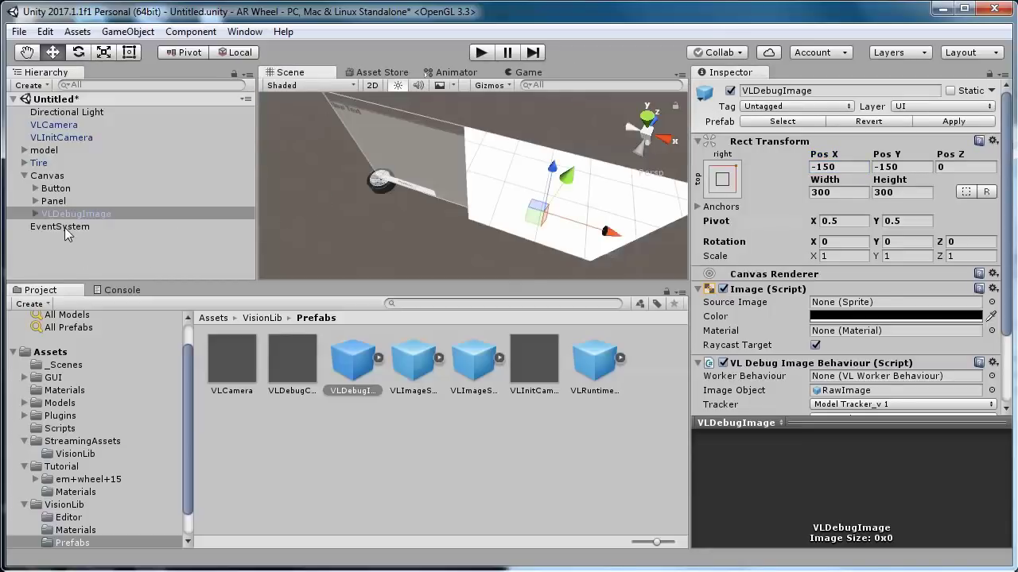
Step: Reorder the Canvas children so that Button comes last, below VLDebugImage, and select the Panel
click(521, 72)
click(300, 73)
drag(56, 194, 57, 226)
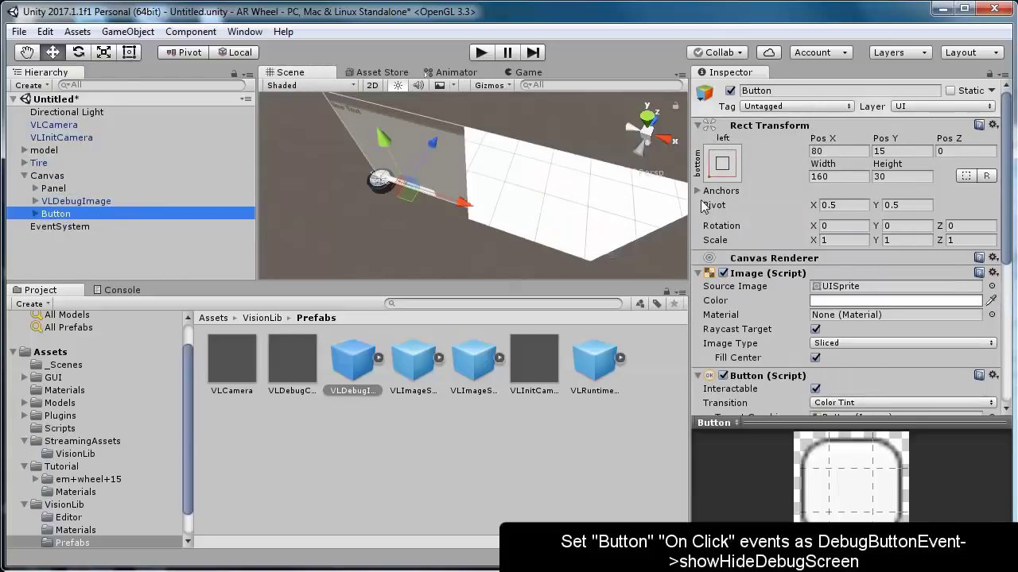
click(54, 190)
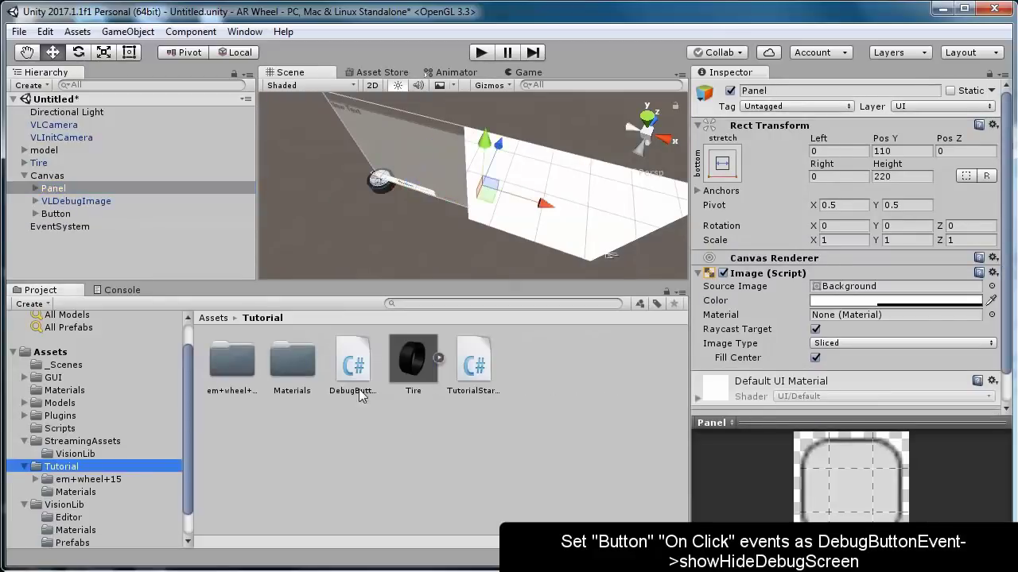
Step: Attach the DebugButtonEvent script from Assets > Tutorial to both Panel and VLDebugImage
drag(356, 366, 58, 192)
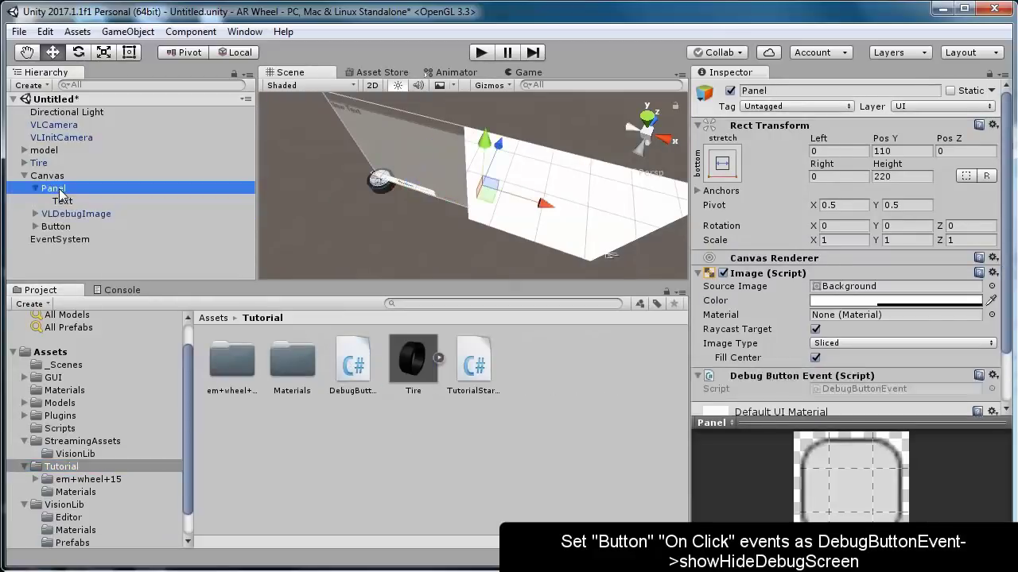
drag(355, 370, 53, 197)
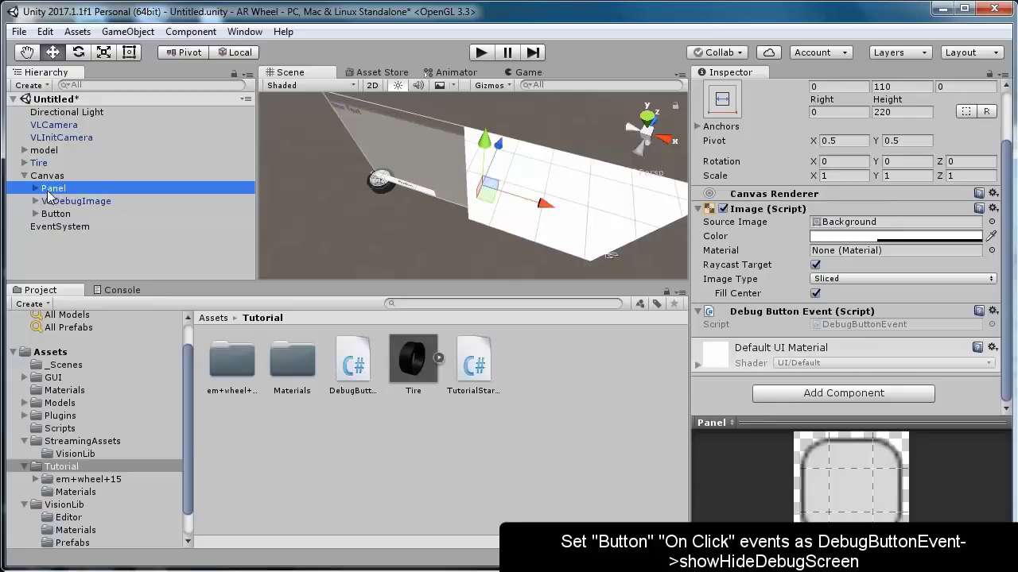
click(54, 202)
Step: Deactivate the Panel and VLDebugImage objects under the Canvas
click(53, 189)
scroll(740, 148, up, 2)
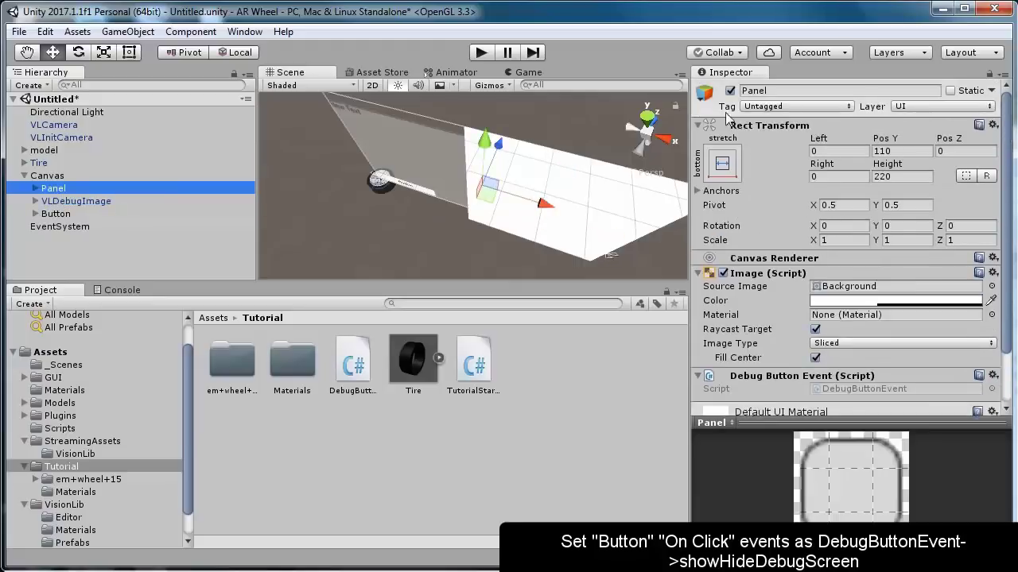
click(730, 91)
click(57, 201)
click(730, 91)
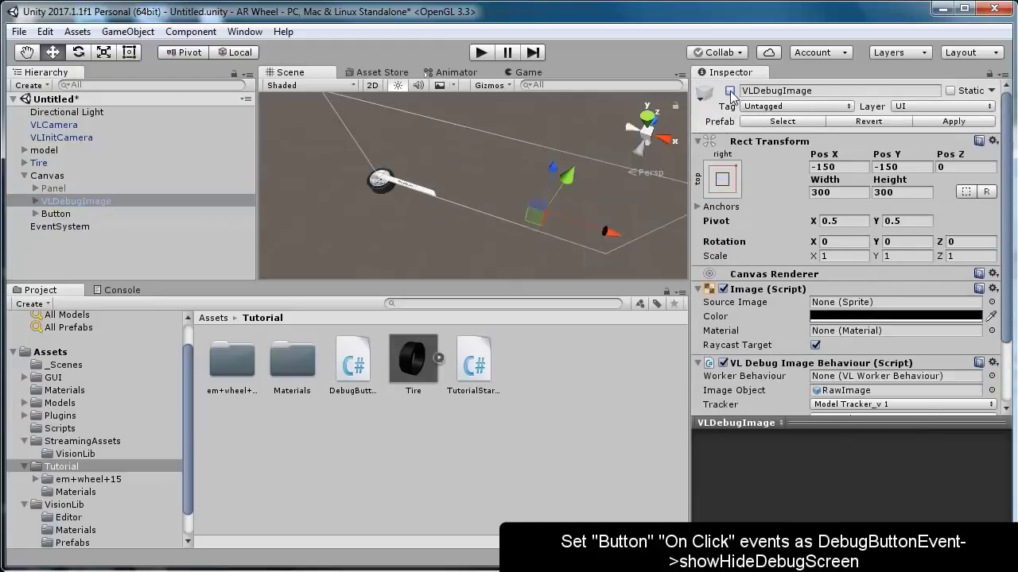
Step: Add an On Click event to Button that targets Panel and calls DebugButtonEvent.showHideDebugScreen
click(49, 214)
scroll(842, 262, down, 5)
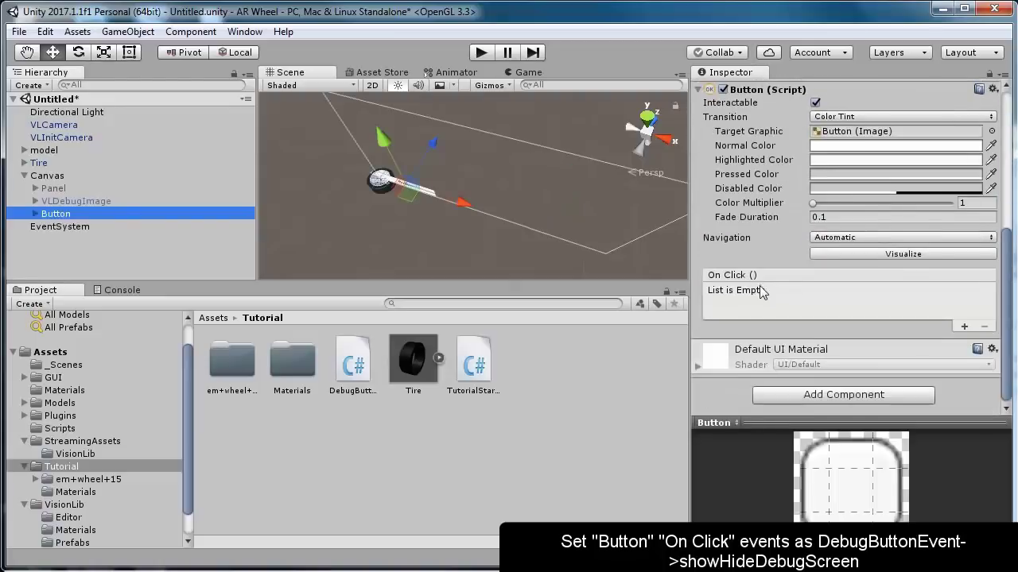
click(964, 325)
drag(36, 214, 748, 310)
click(823, 291)
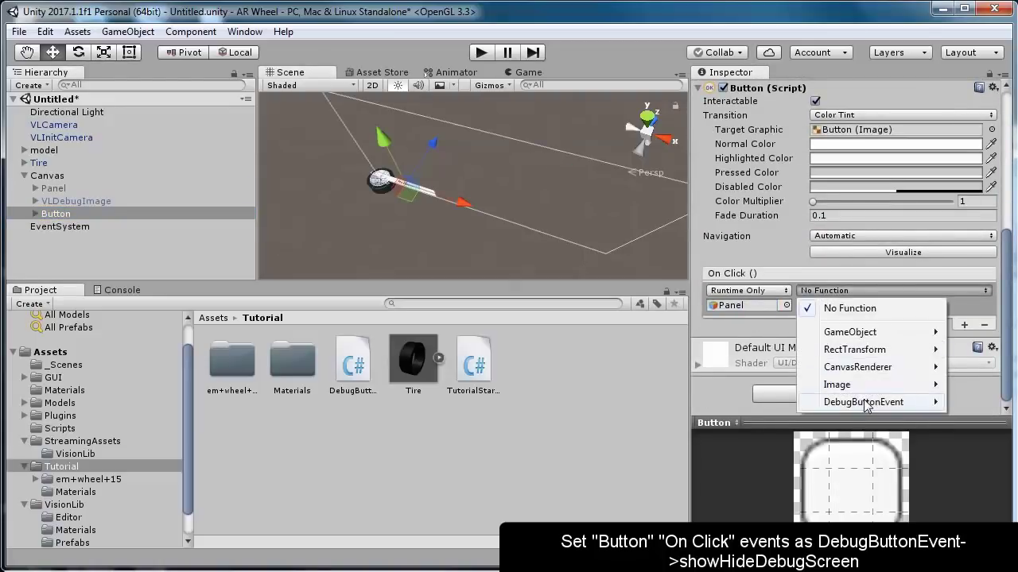
mouse_move(869, 402)
click(986, 556)
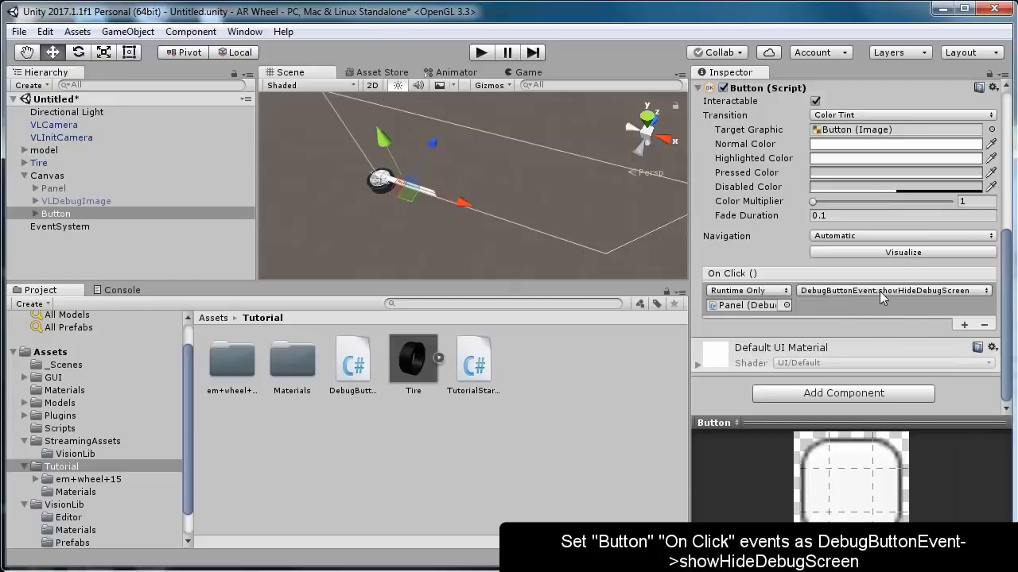
Step: Add a second On Click event to Button that calls DebugButtonEvent.showHideDebugScreen on VLDebugImage
click(963, 324)
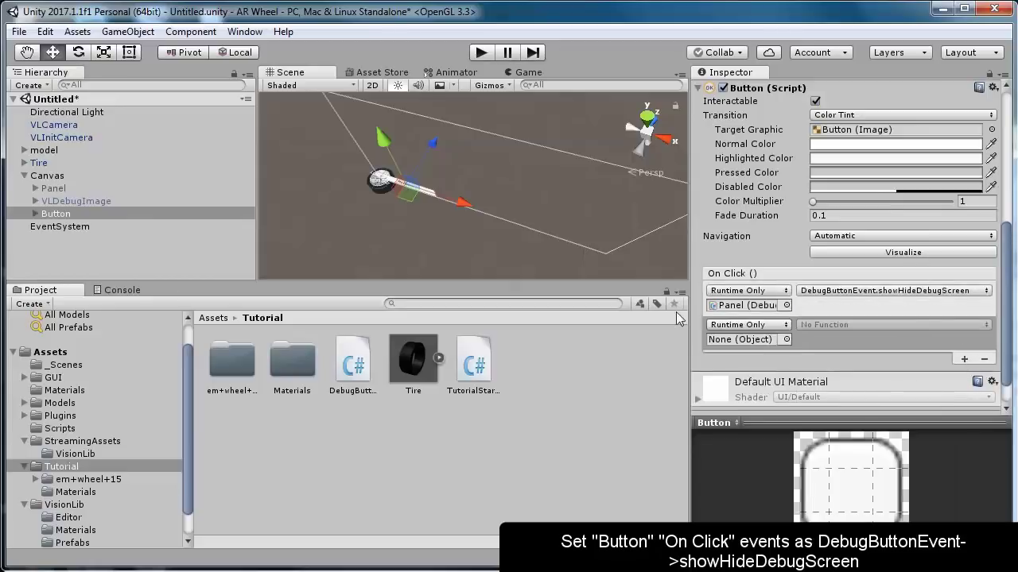
drag(59, 205, 751, 341)
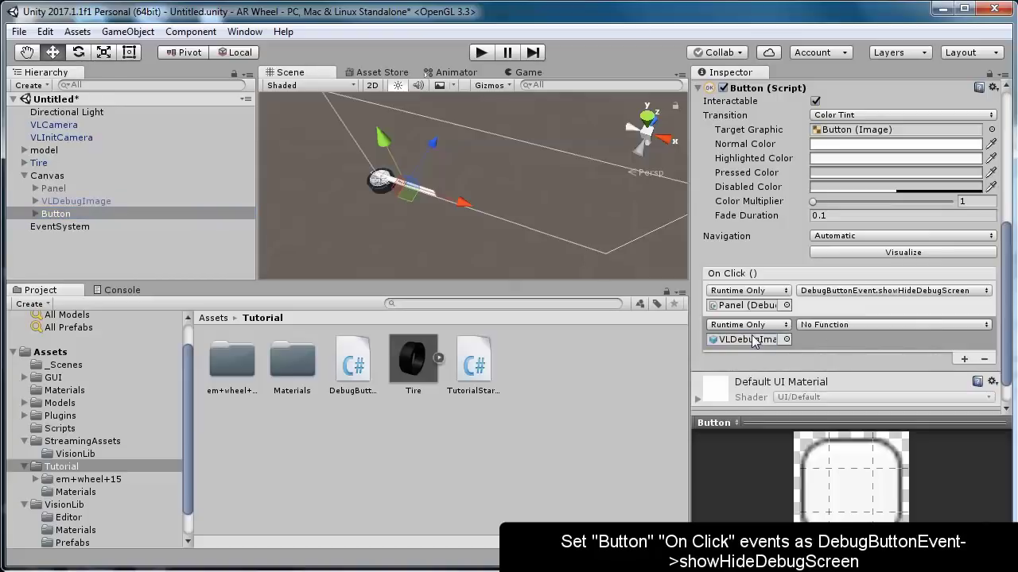
click(828, 324)
mouse_move(907, 454)
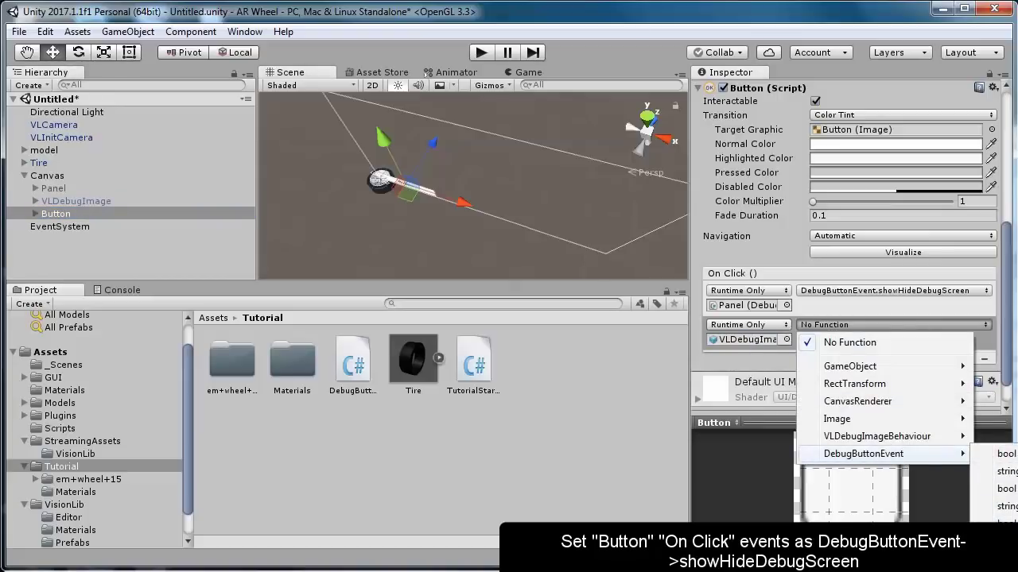
click(1011, 525)
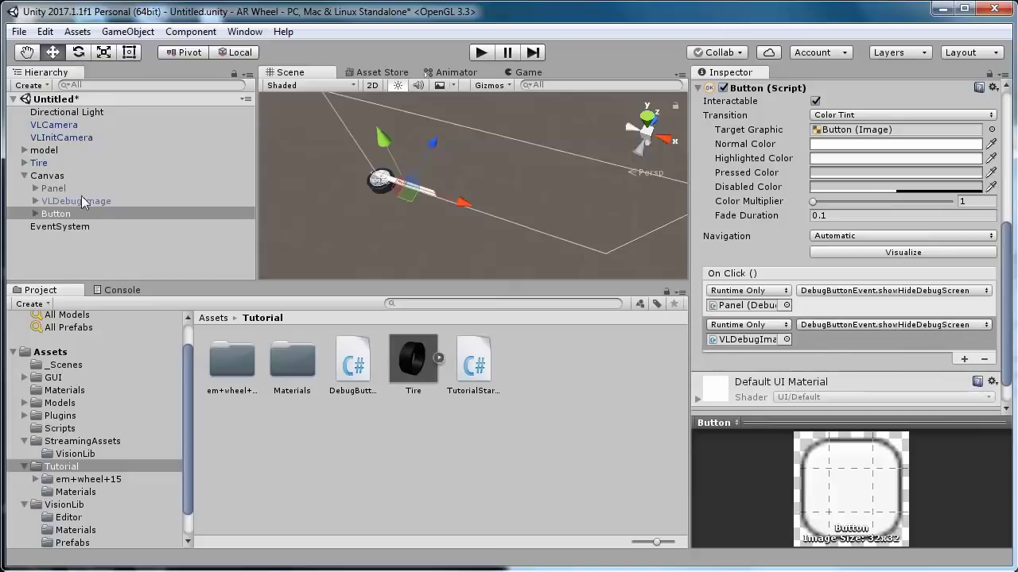
Step: Deactivate the model and Tire objects in the scene and clear the selection
click(57, 125)
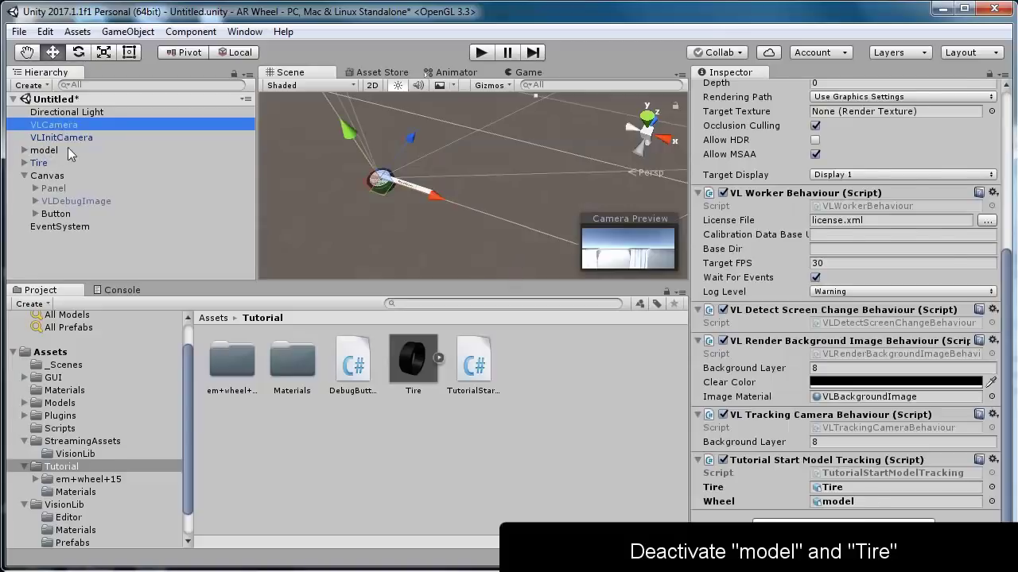
click(70, 151)
click(730, 91)
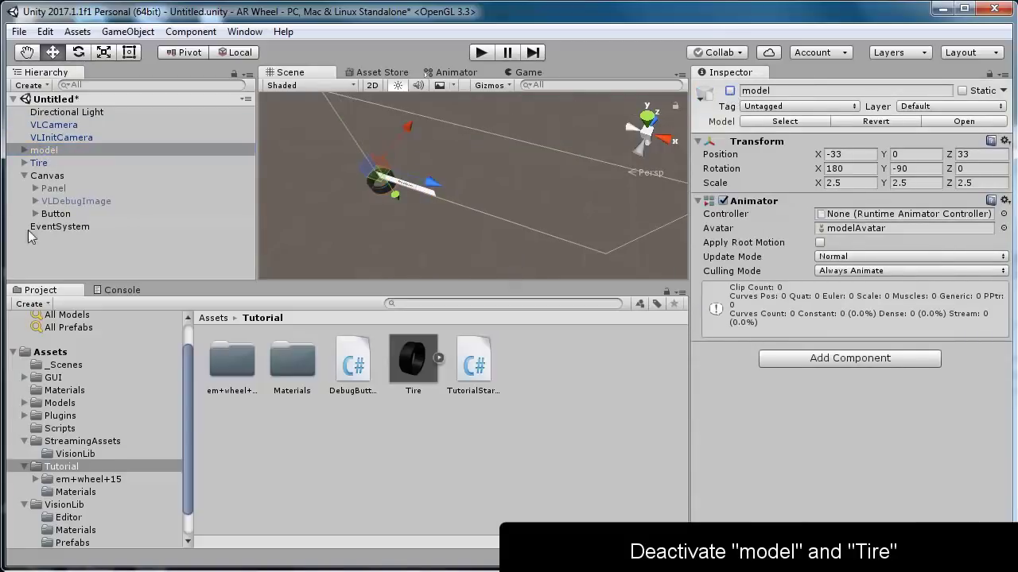
click(39, 163)
click(730, 91)
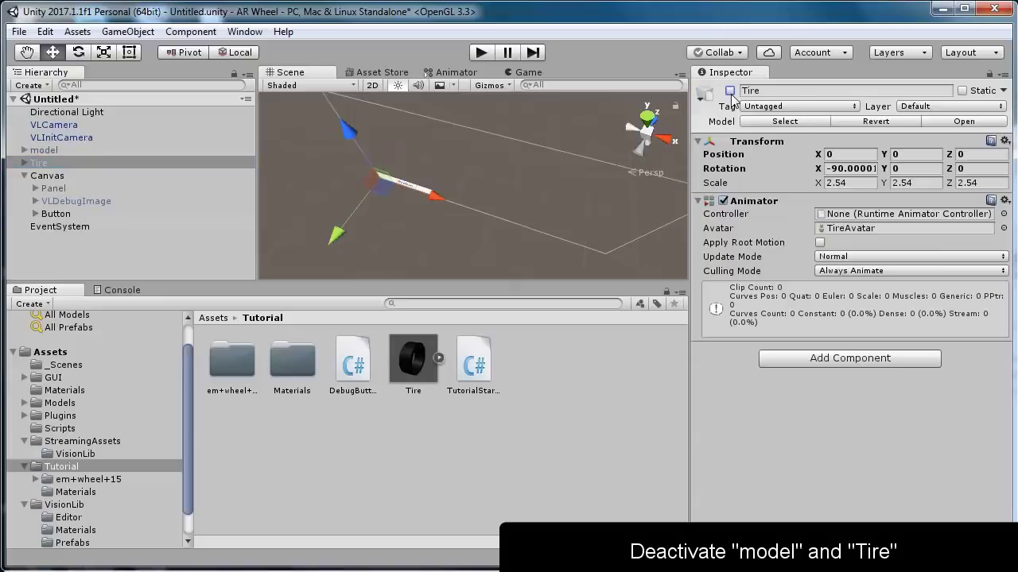
click(503, 423)
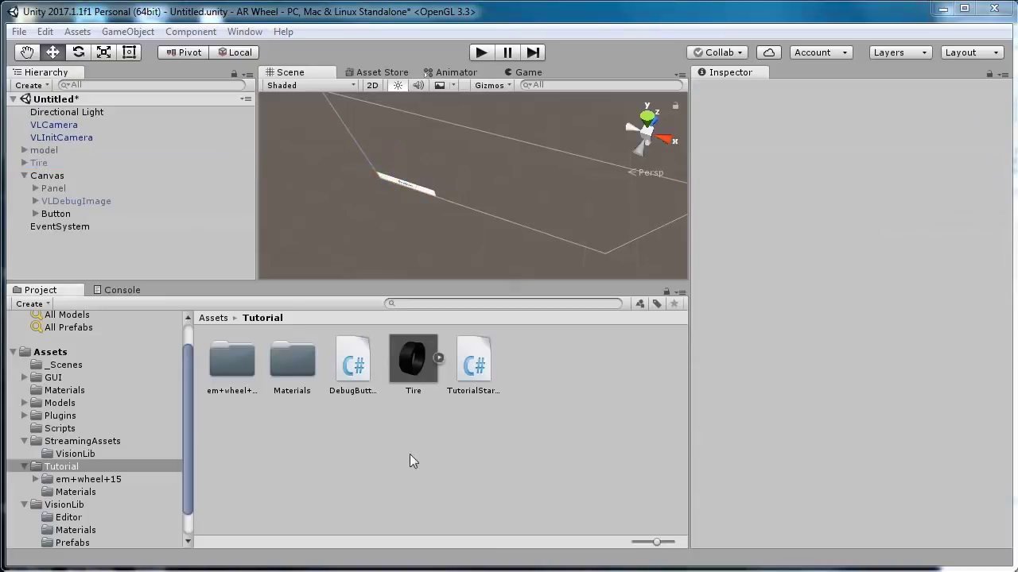
click(50, 151)
click(374, 430)
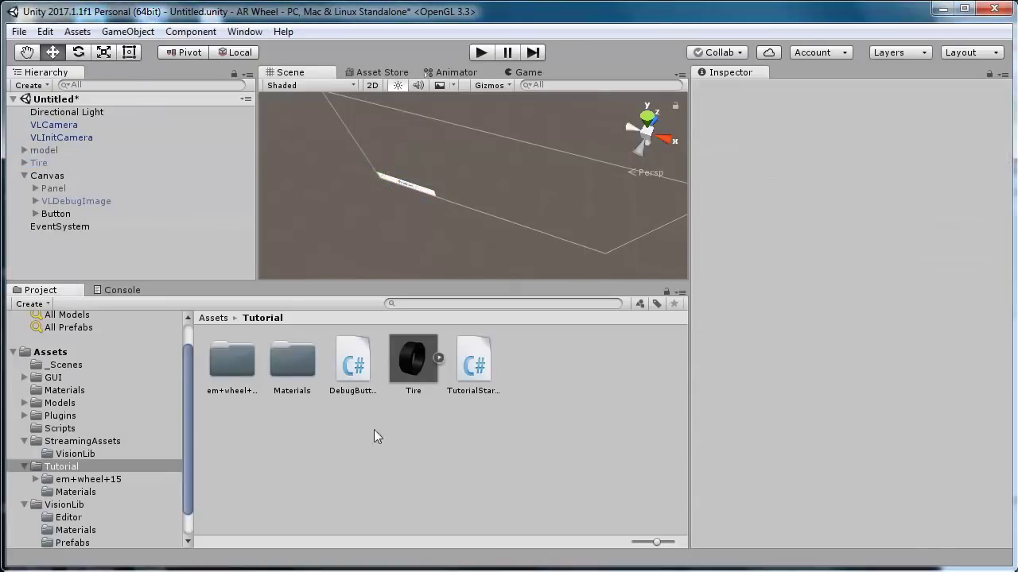
Step: Create a new Animation asset named Disassembly in Assets > Tutorial
click(74, 32)
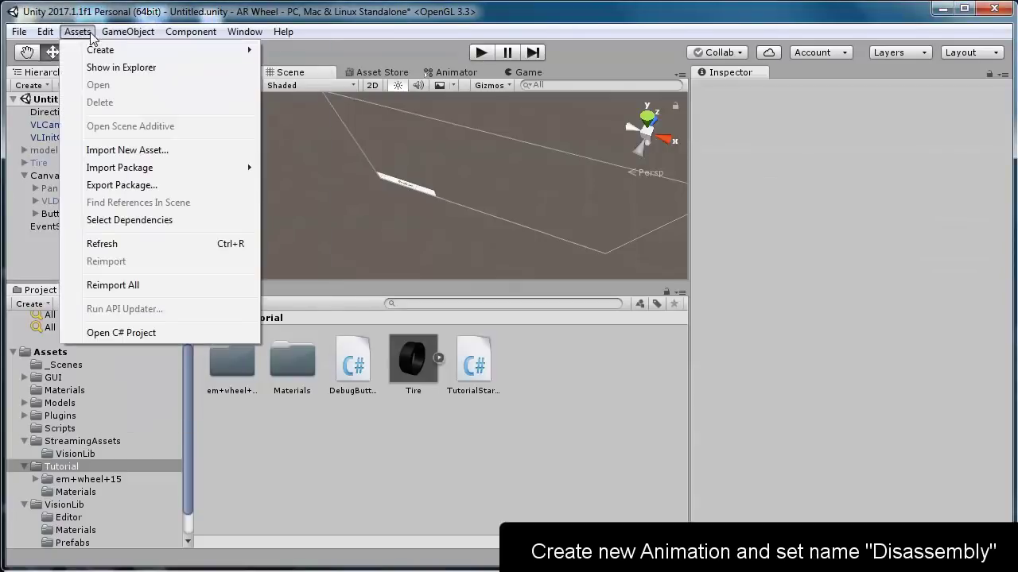
mouse_move(159, 51)
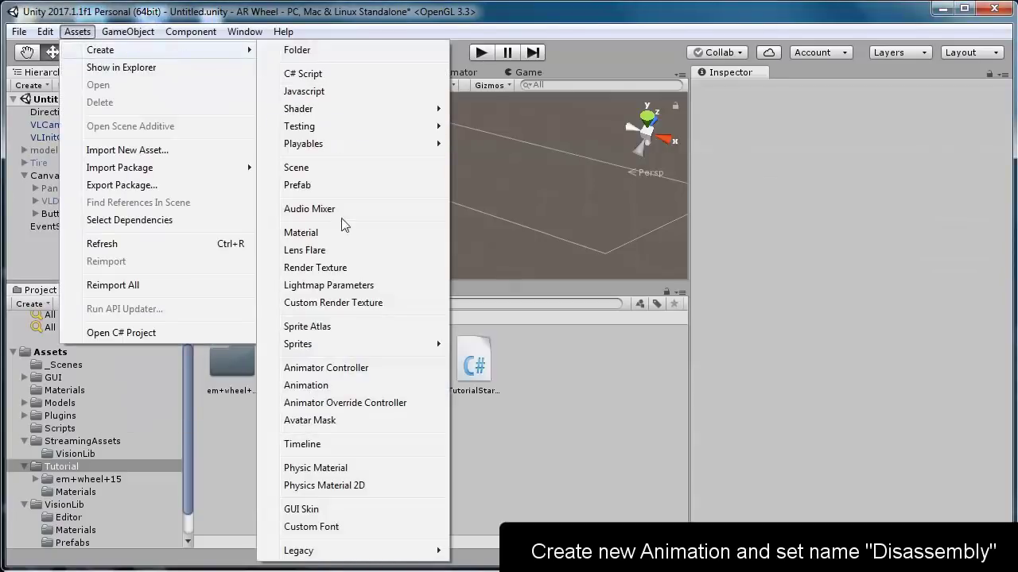
click(371, 385)
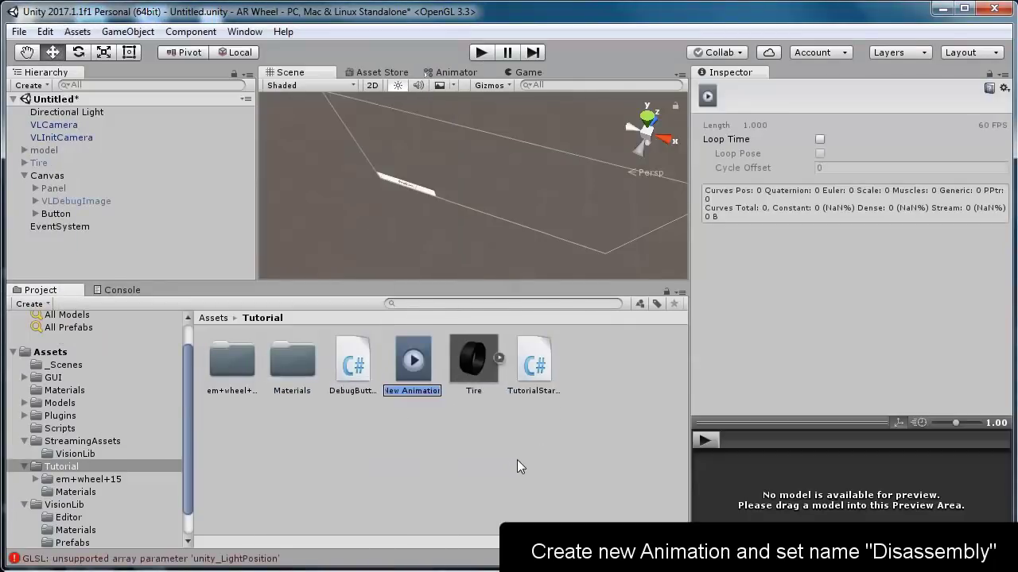
text(Disassembly)
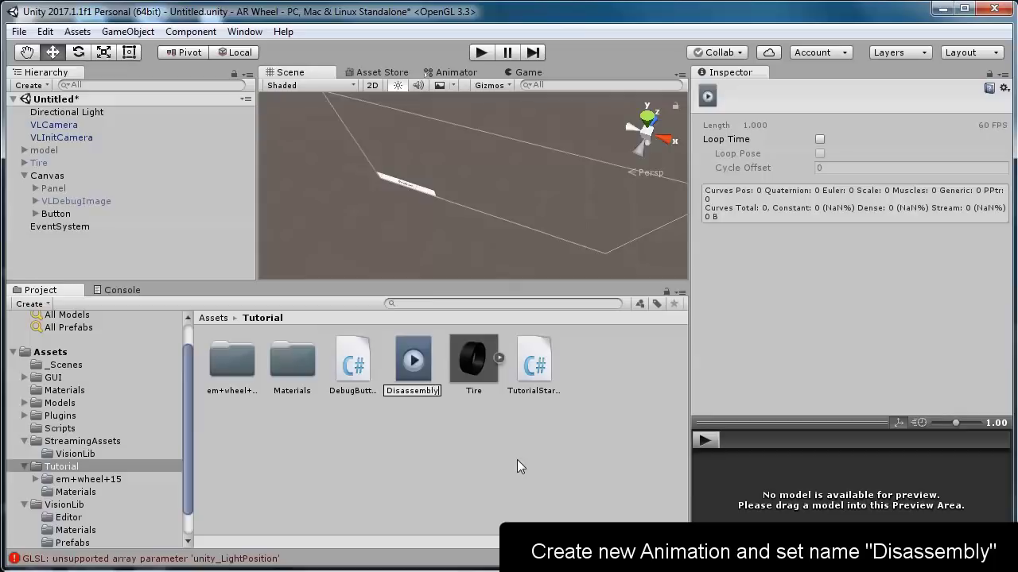
key(Return)
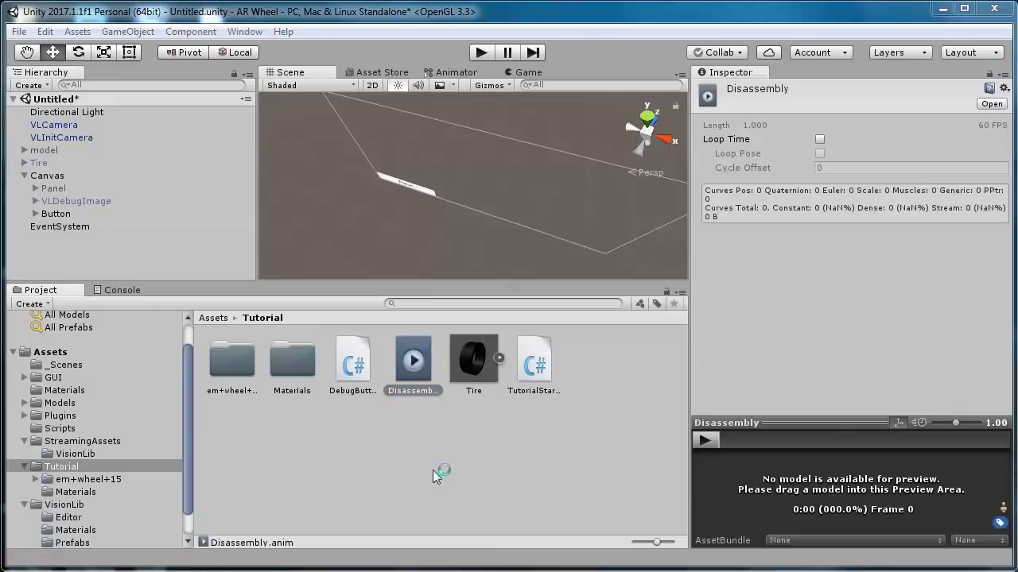
click(418, 366)
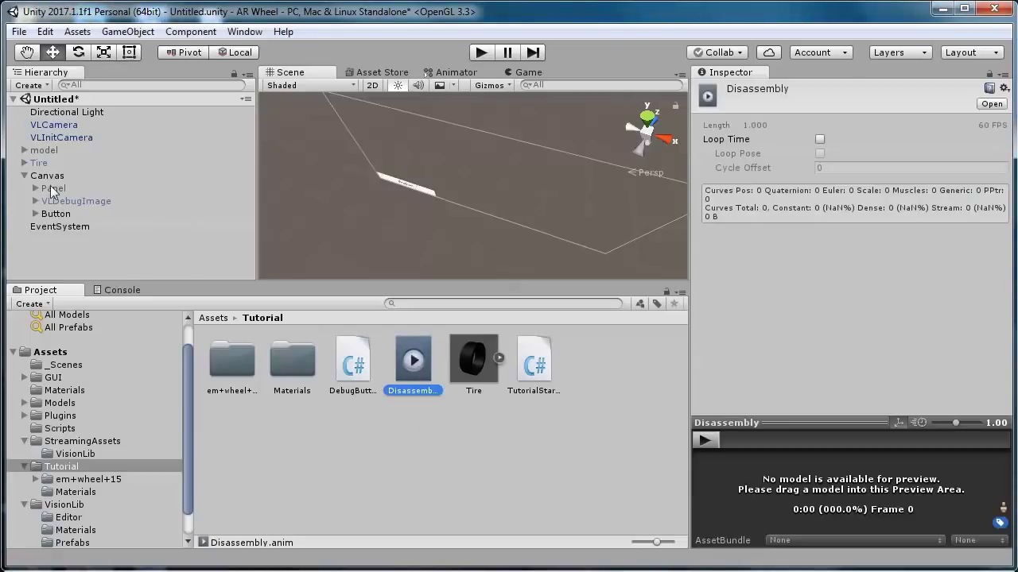
click(44, 153)
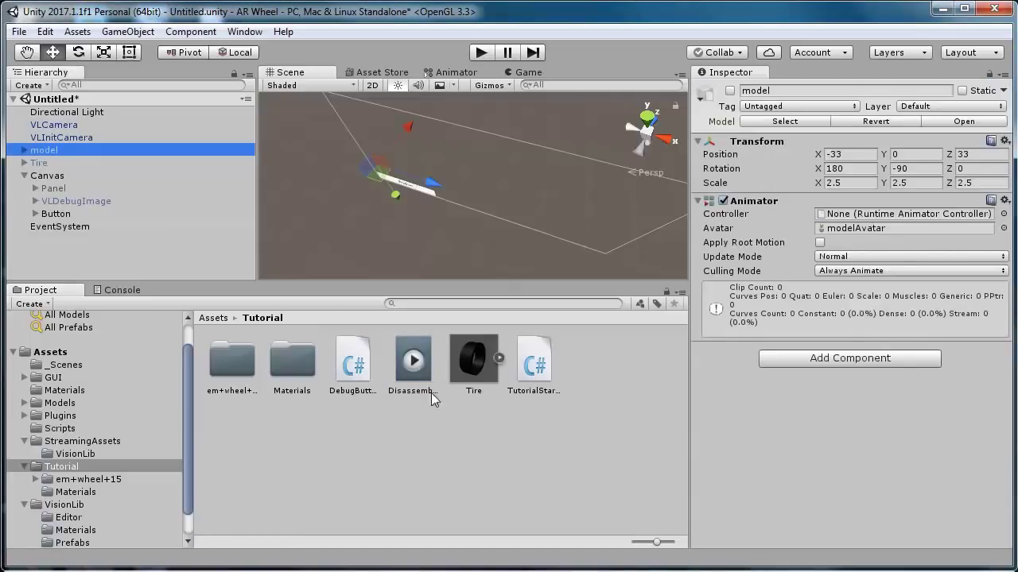
click(478, 429)
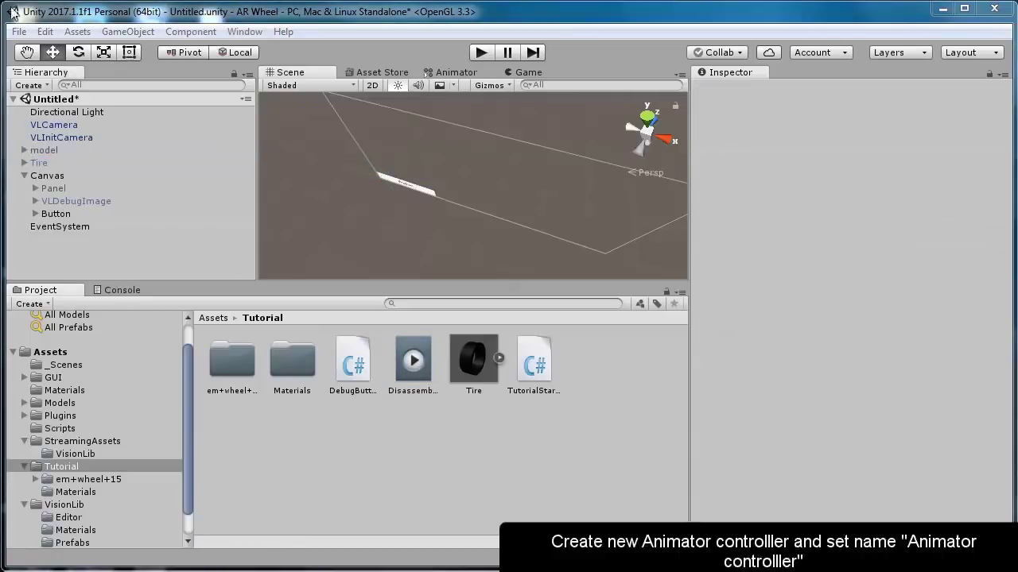
Step: Create an Animator Controller asset named Animator Controller in Assets > Tutorial
click(44, 31)
mouse_move(66, 35)
mouse_move(132, 50)
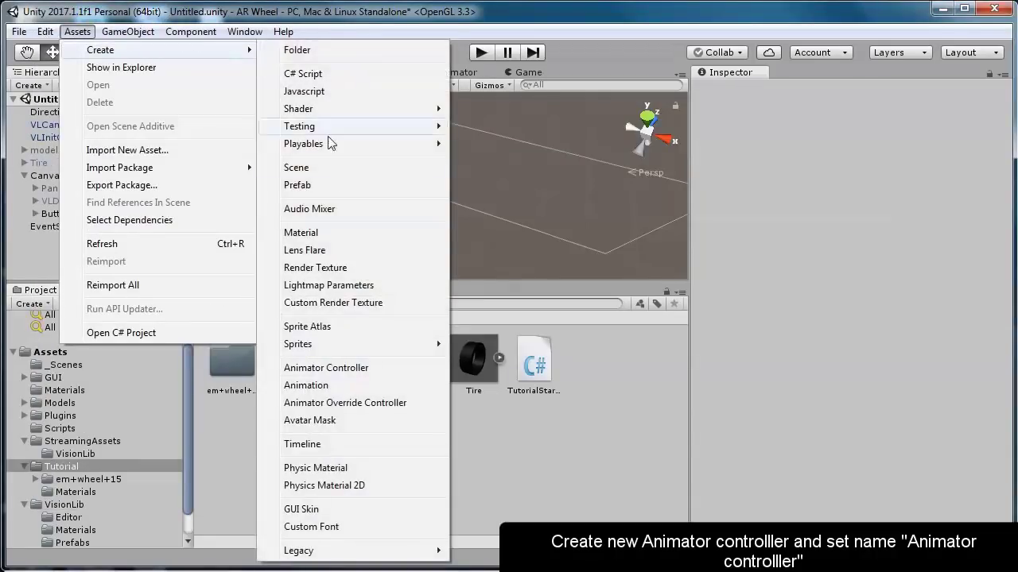
click(371, 368)
key(Left)
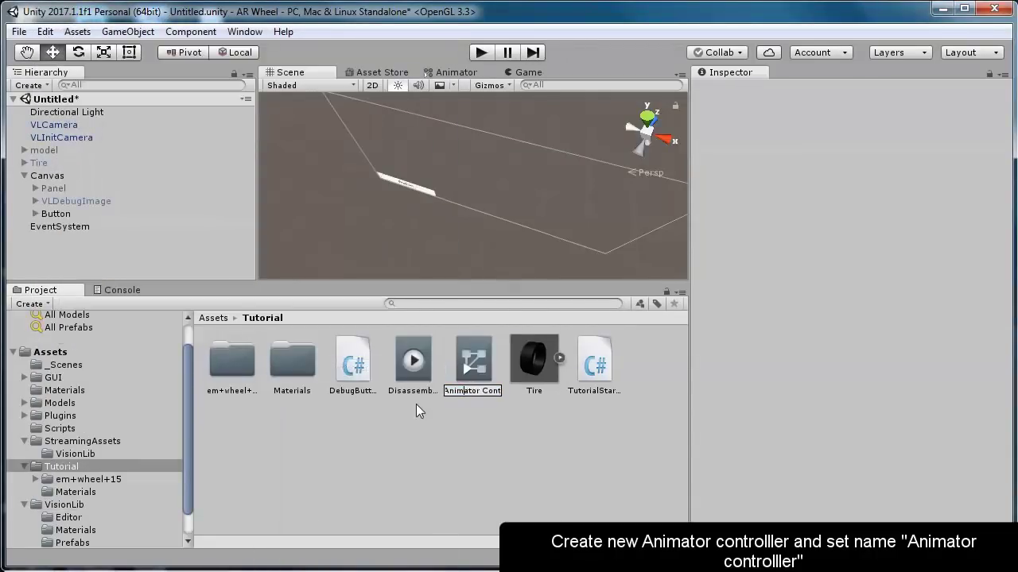
key(shift+Home)
key(BackSpace)
key(Return)
click(419, 431)
Step: Assign the Animator Controller asset as the Controller of model's Animator component
click(355, 365)
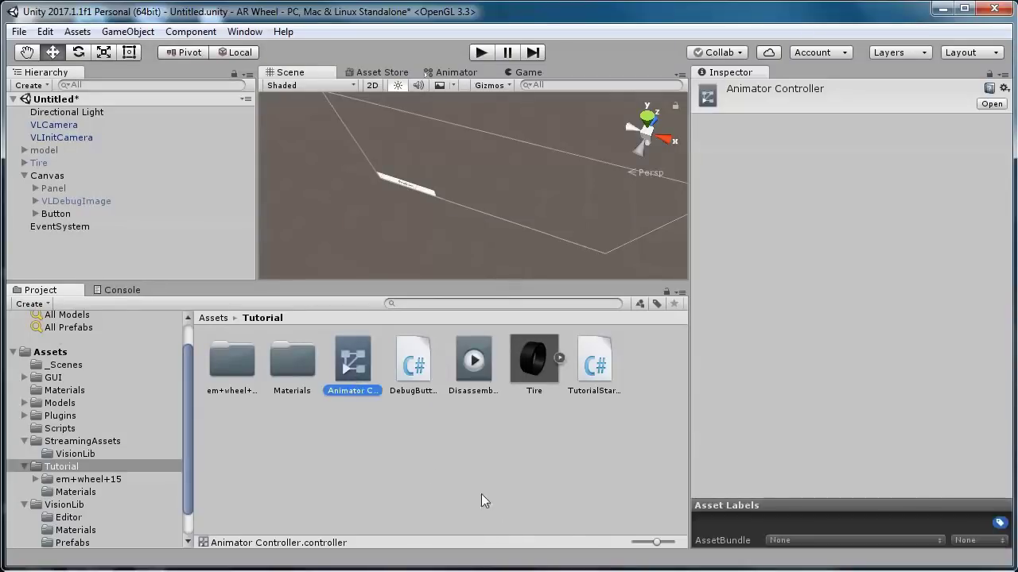
click(50, 151)
drag(358, 367, 887, 219)
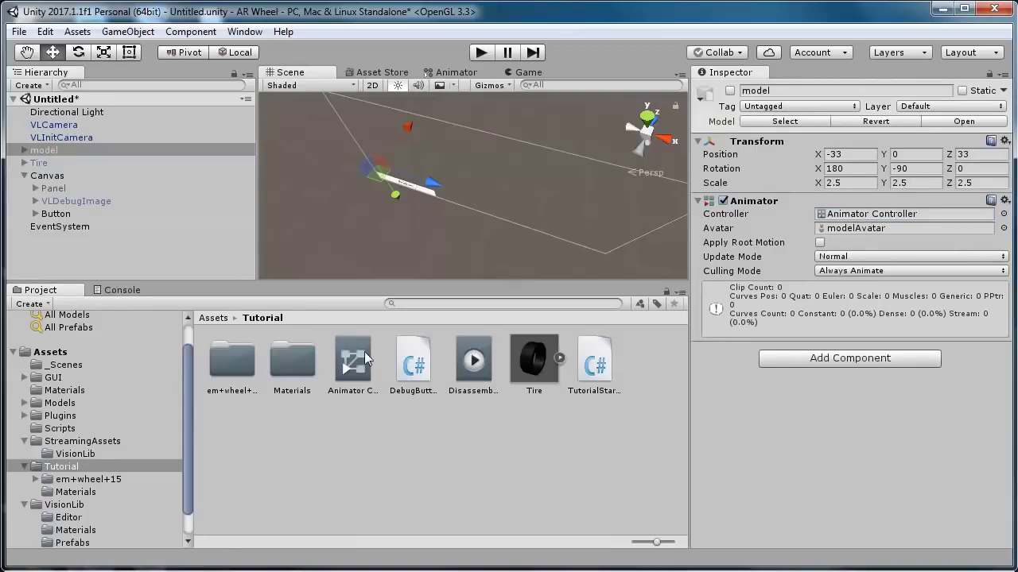
Step: Open the Animator Controller and add the Disassembly clip as a state placed below Entry
double_click(353, 360)
drag(477, 362, 574, 225)
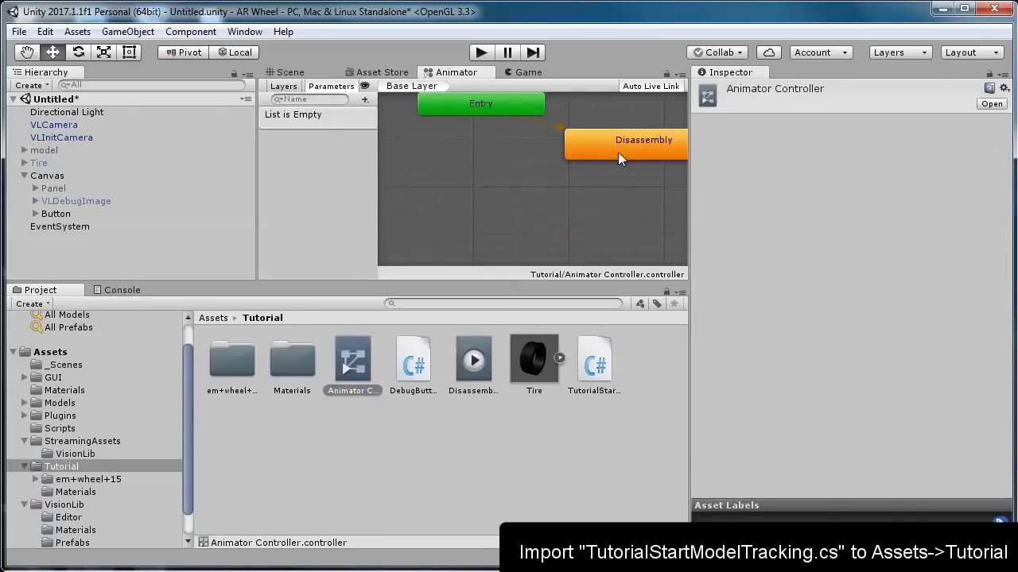
drag(618, 152, 492, 175)
click(531, 153)
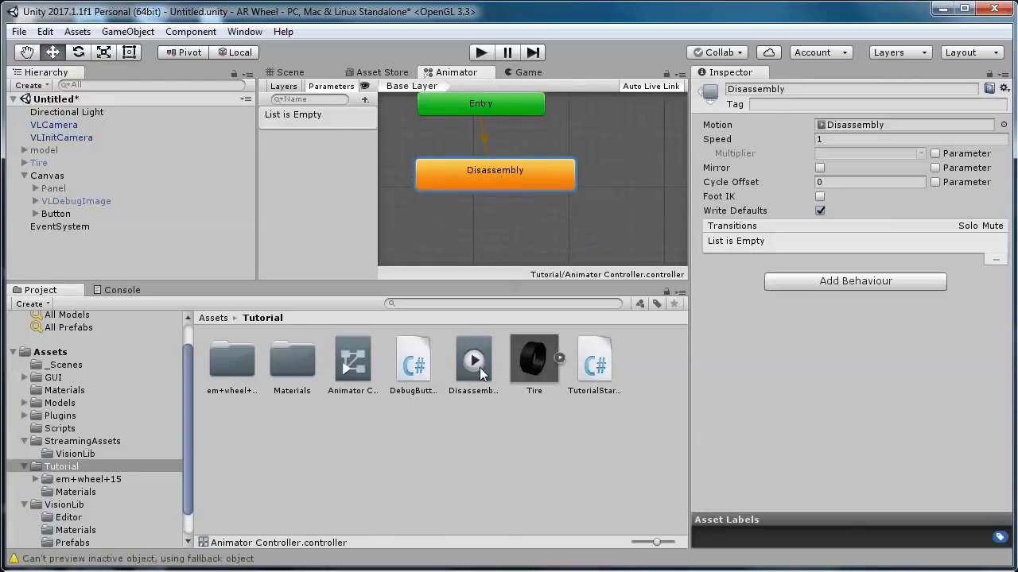
Step: Reactivate model and load it into the enlarged preview area of the Disassembly clip
click(479, 367)
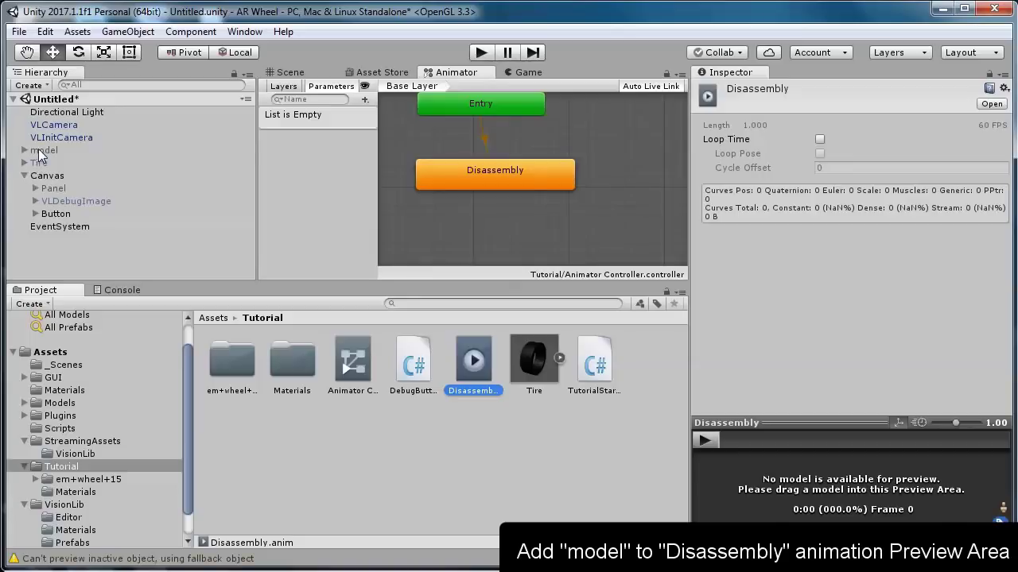
drag(38, 155, 792, 491)
click(48, 150)
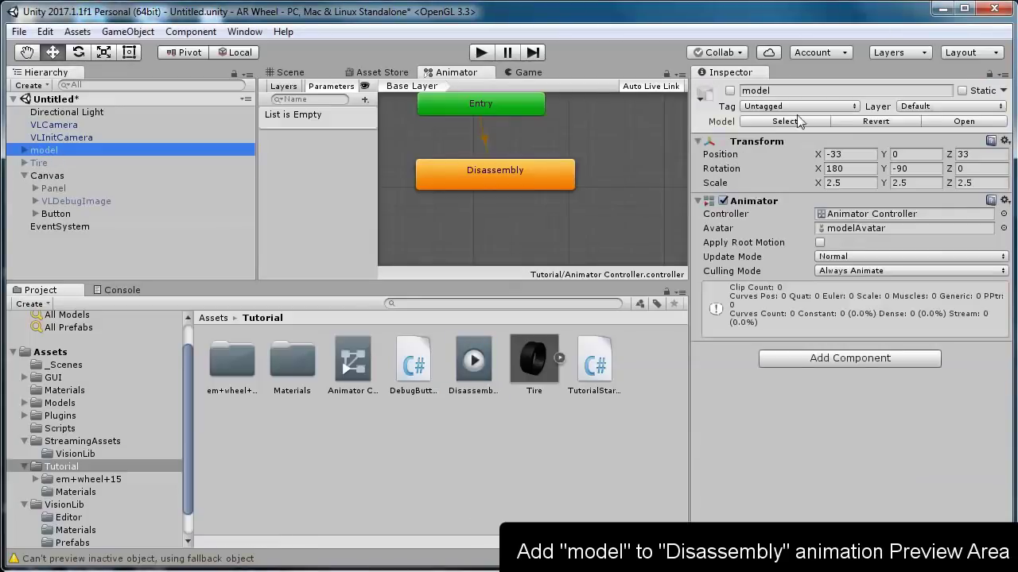
click(799, 121)
click(473, 364)
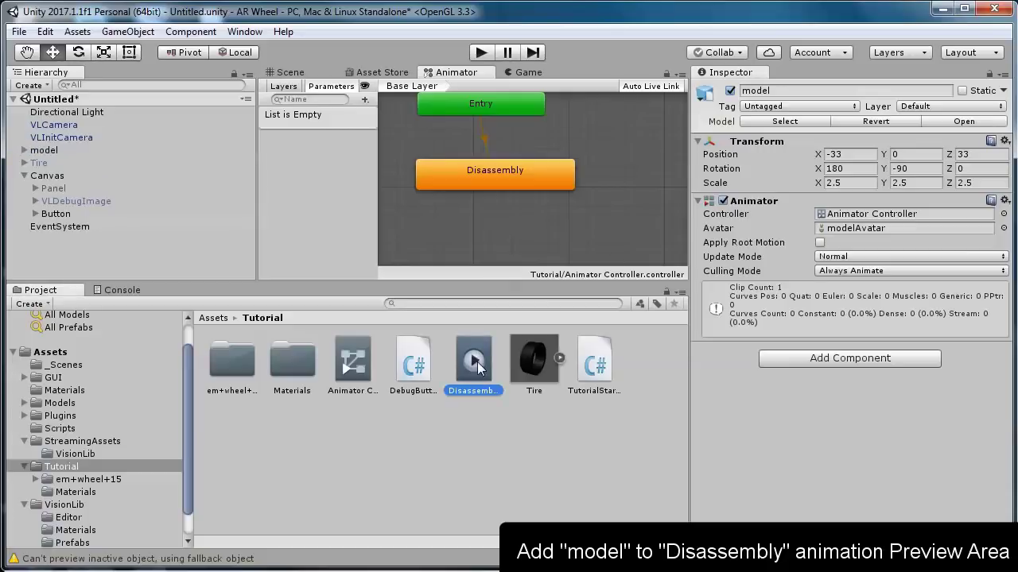
drag(796, 421, 796, 284)
drag(827, 398, 798, 408)
Step: Open the Animation window for the Disassembly clip and place it clear of the Hierarchy's object names
click(244, 31)
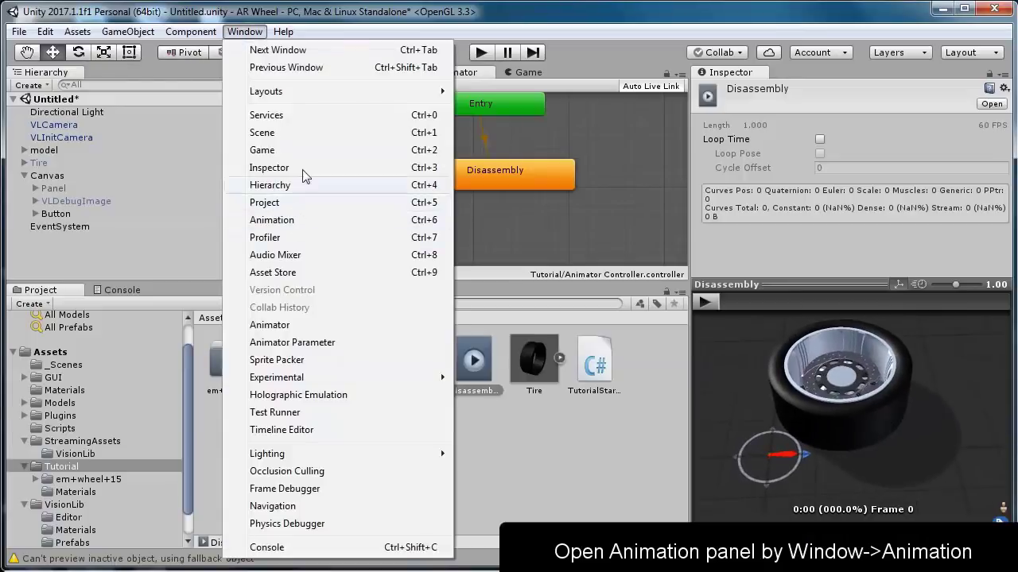
click(317, 219)
drag(508, 87, 505, 111)
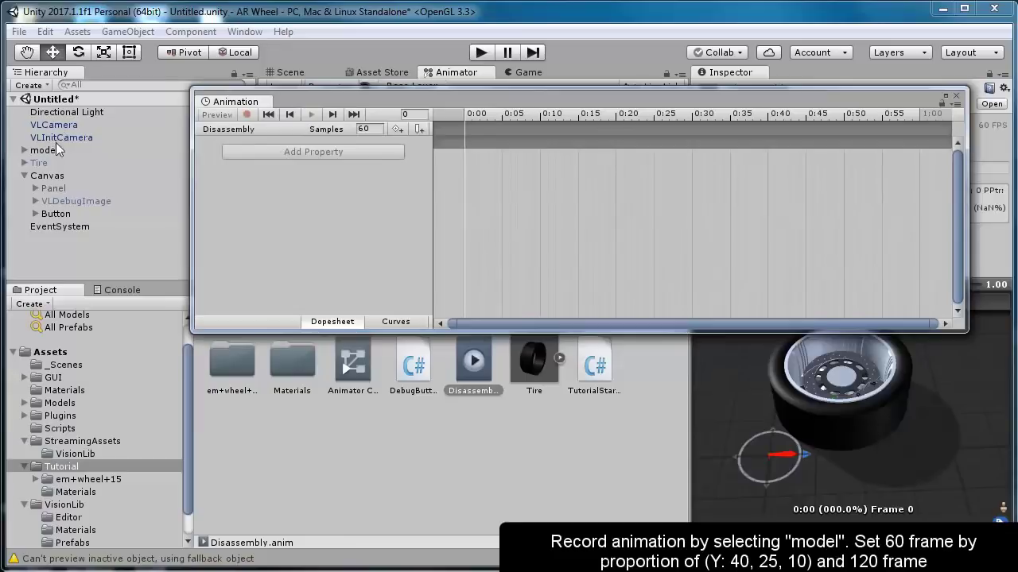
Step: Start keyframe recording on model for the Disassembly clip and frame the wheel closely in the Scene view, clear of the Animation window
click(43, 150)
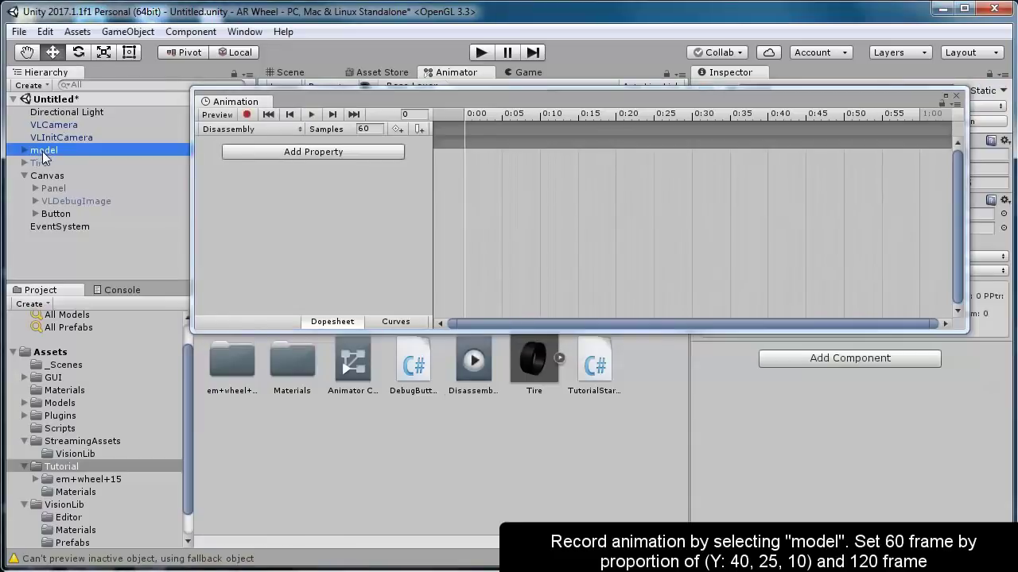
drag(425, 101, 398, 257)
click(245, 191)
click(288, 73)
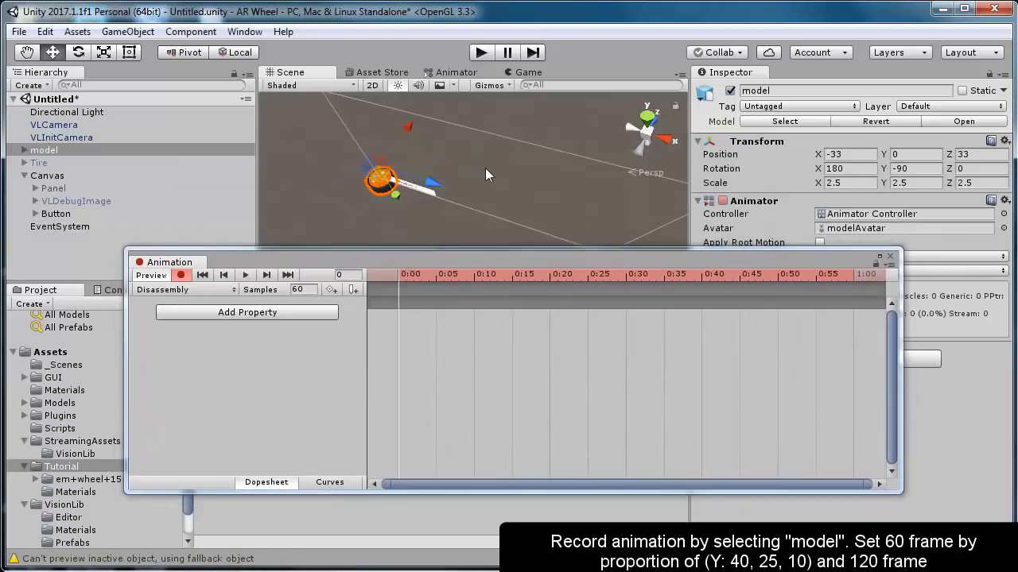
scroll(385, 157, up, 2)
key(f)
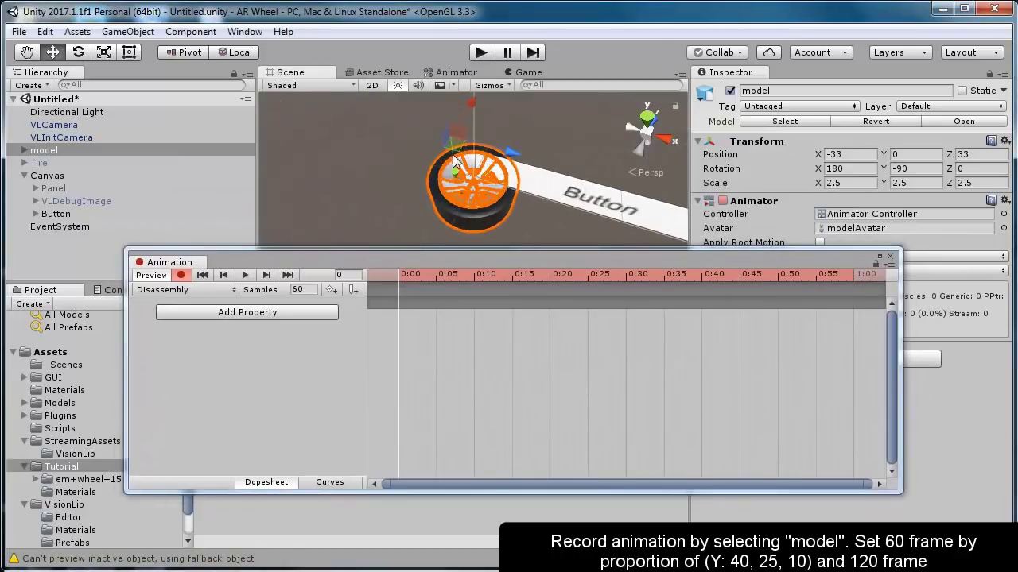
middle_drag(398, 158, 381, 167)
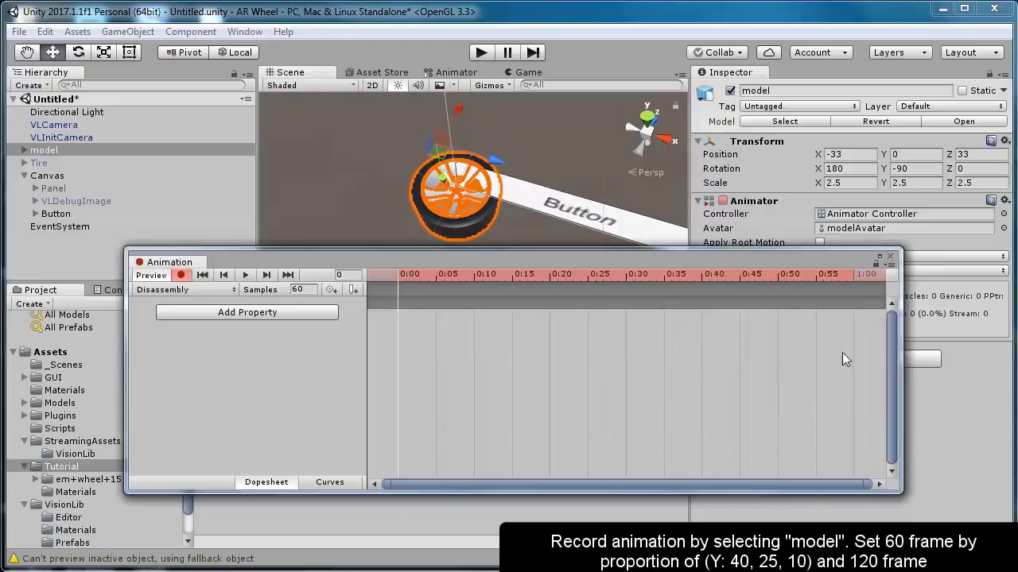
Step: At frame 60, record a position keyframe for the tire, group_1, with Y set to -40
click(853, 273)
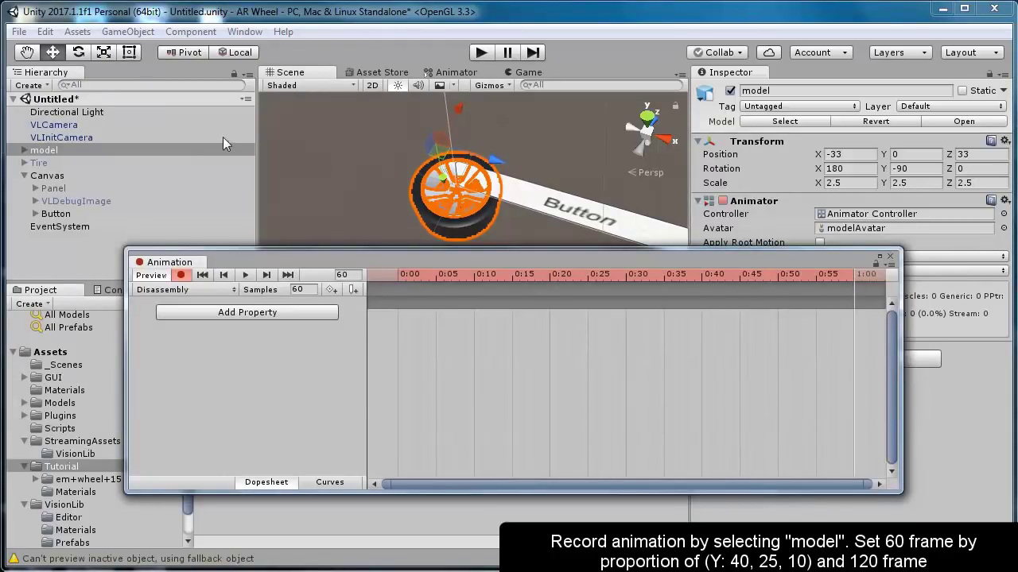
click(25, 150)
click(64, 175)
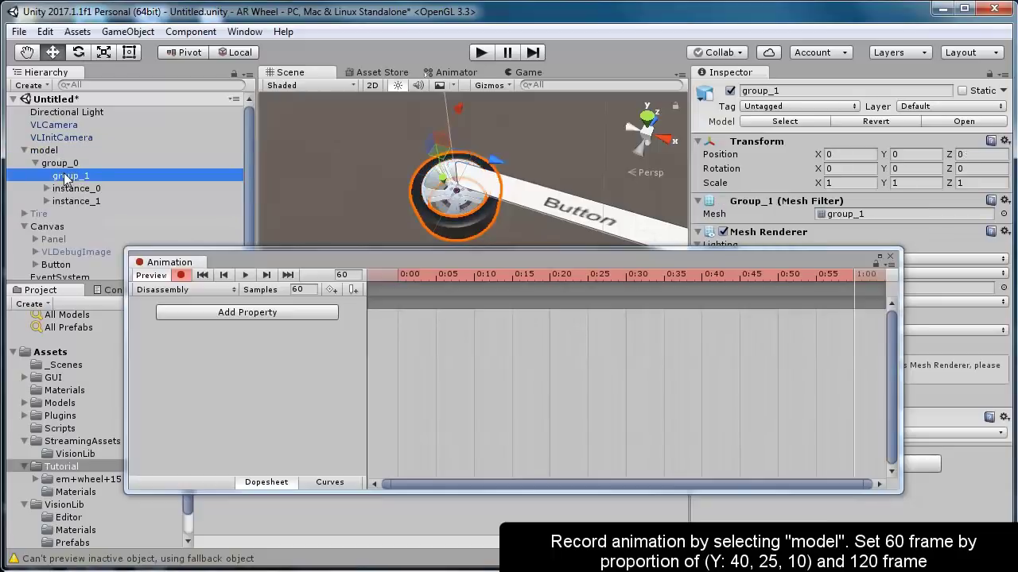
drag(445, 179, 434, 102)
click(902, 155)
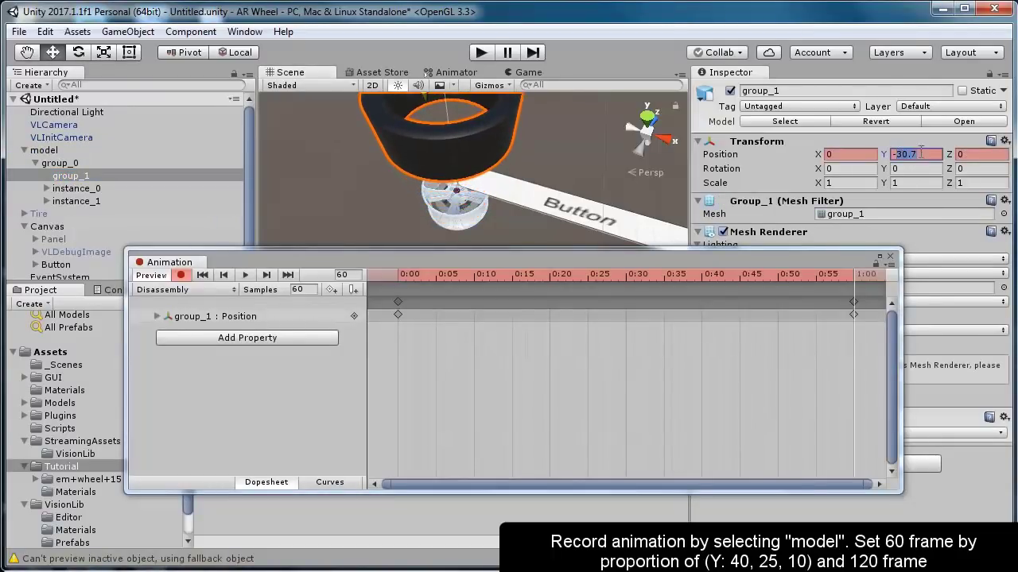
text(-40)
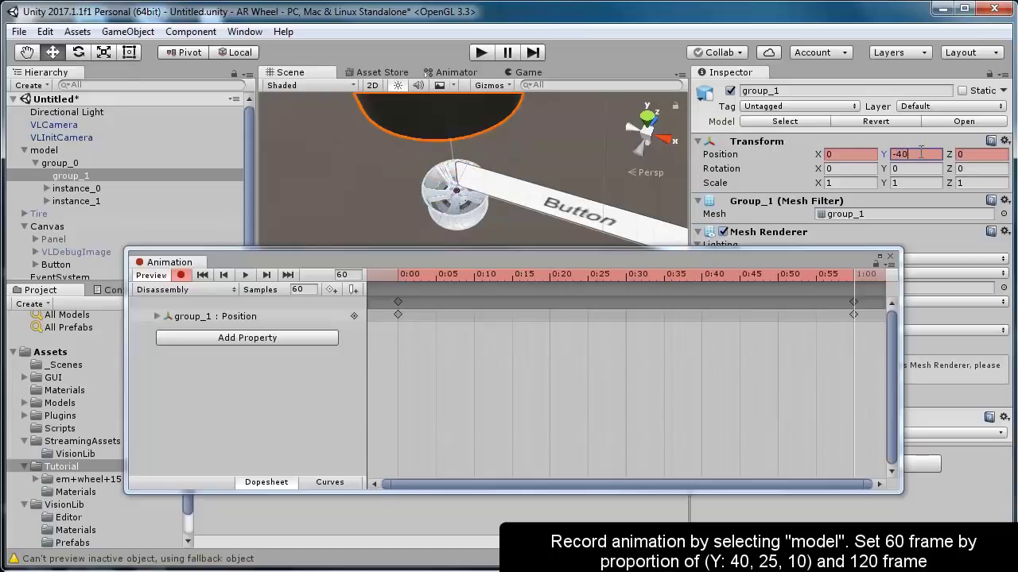
Step: Record a frame 60 position keyframe for the rim, instance_0, with Y set to -25
click(79, 188)
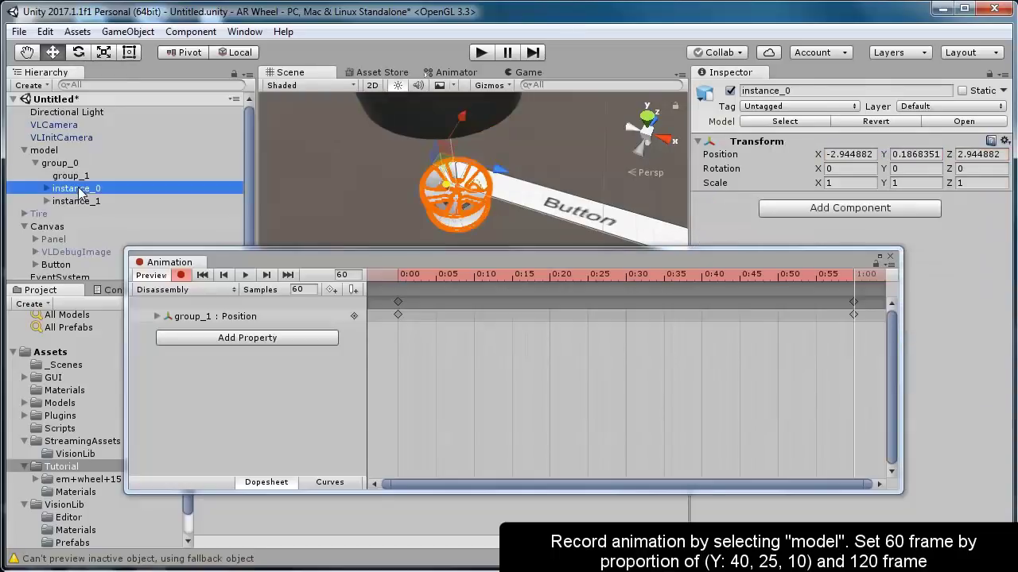
click(447, 179)
drag(447, 179, 447, 125)
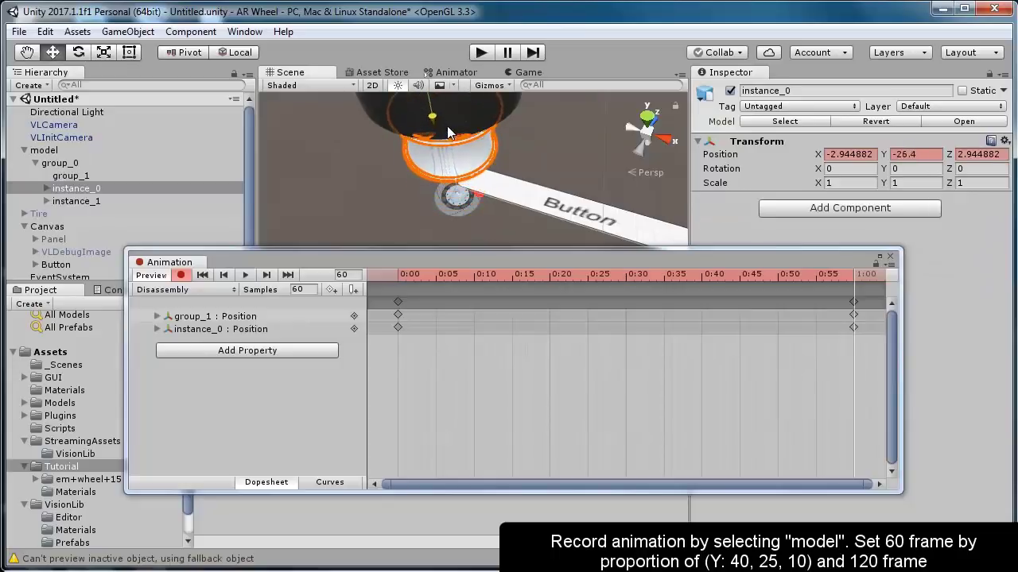
click(922, 155)
text(-25)
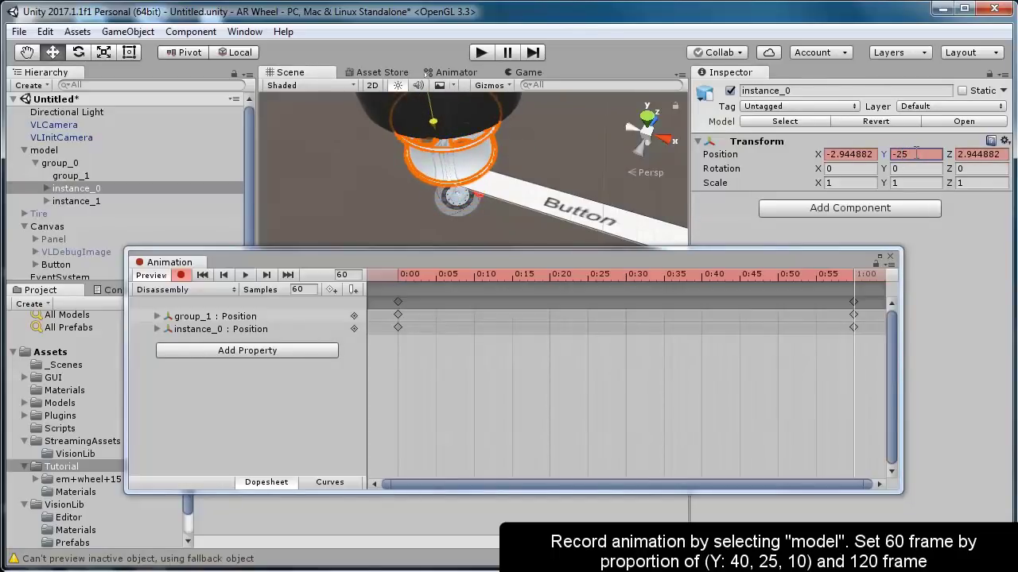
Step: Record a frame 60 position keyframe for instance_1 with Y set to -10, and check the instance_0 and group_1 positions
click(76, 202)
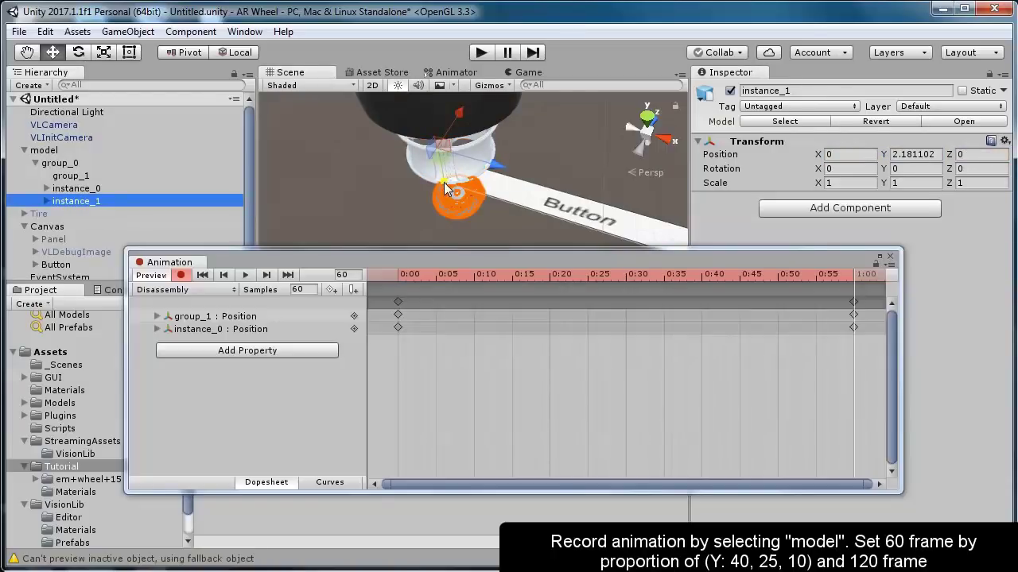
drag(444, 184, 453, 154)
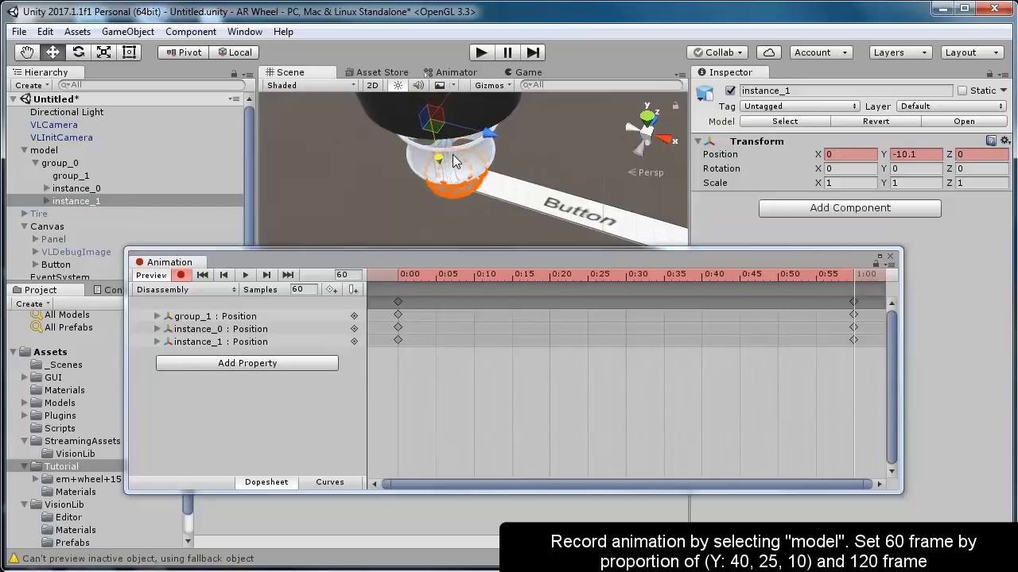
click(924, 154)
click(72, 193)
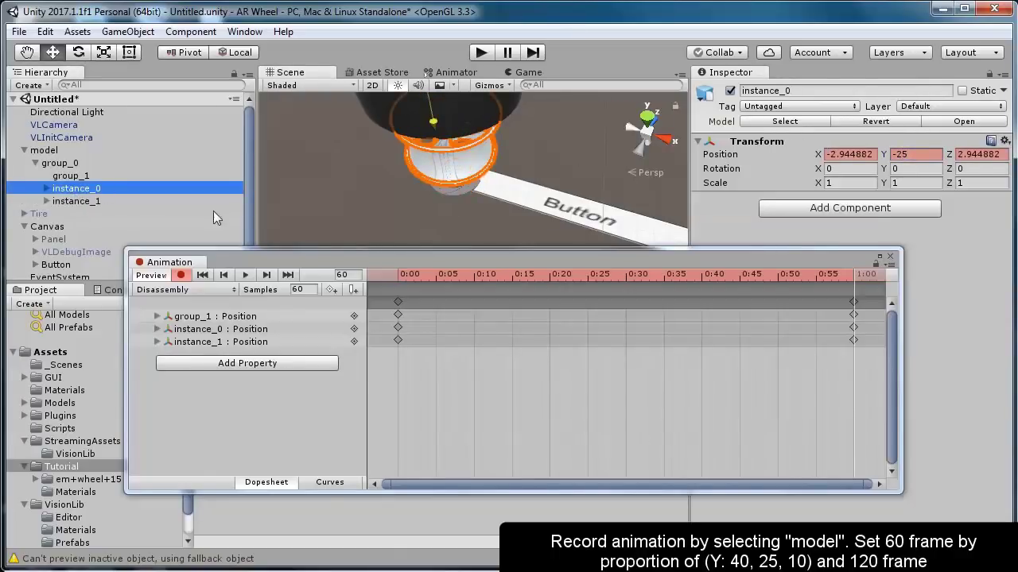
click(70, 177)
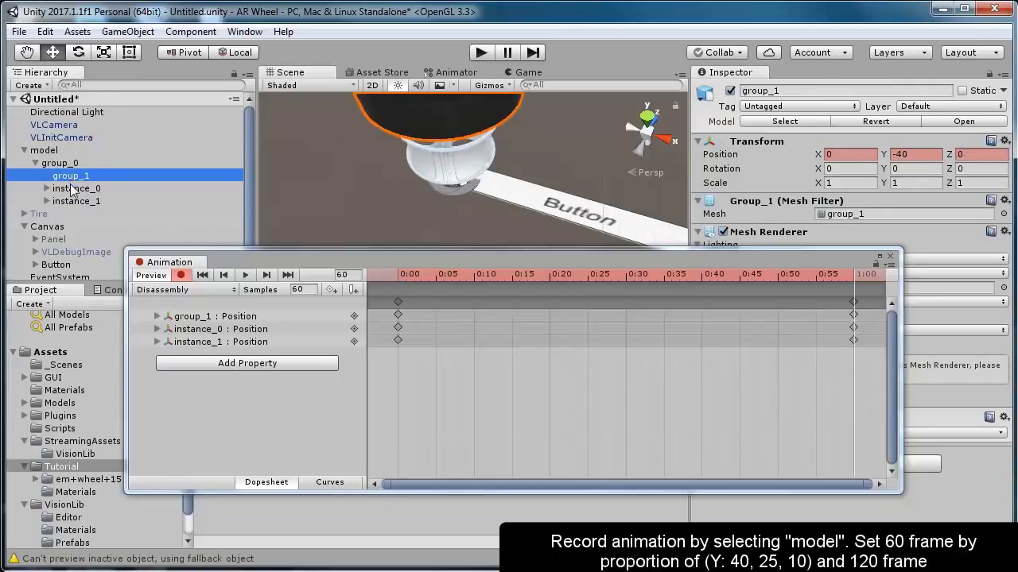
click(620, 491)
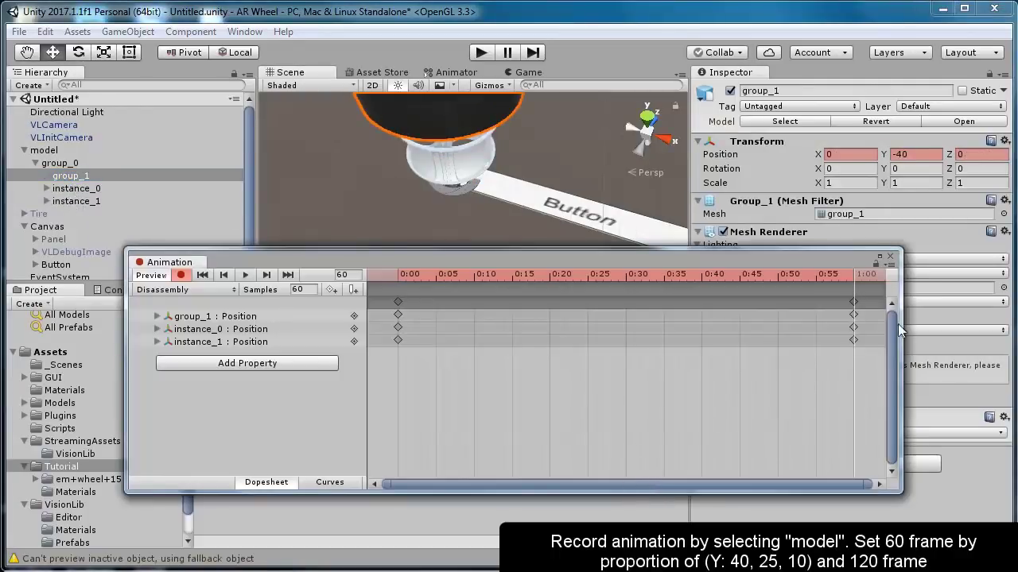
Step: Set the current frame of the Disassembly clip to 120 and extend the visible timeline past 2:00
click(772, 272)
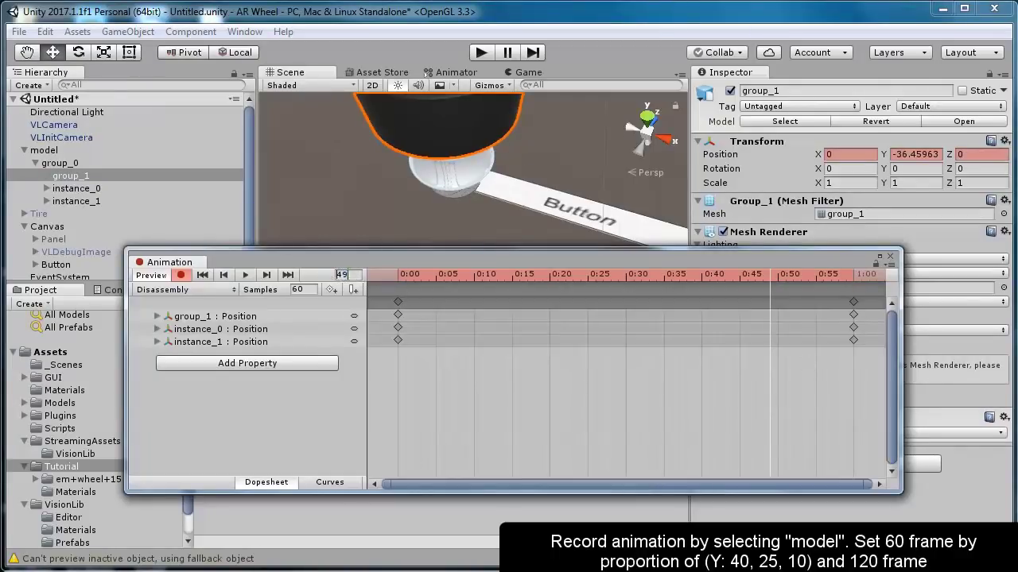
click(344, 275)
text(120)
key(Return)
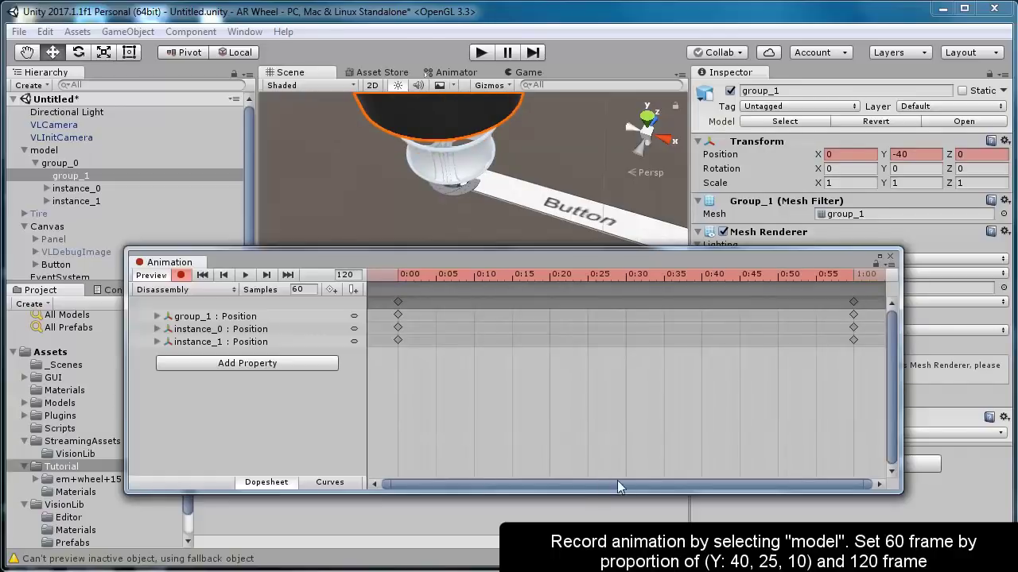
scroll(690, 362, down, 5)
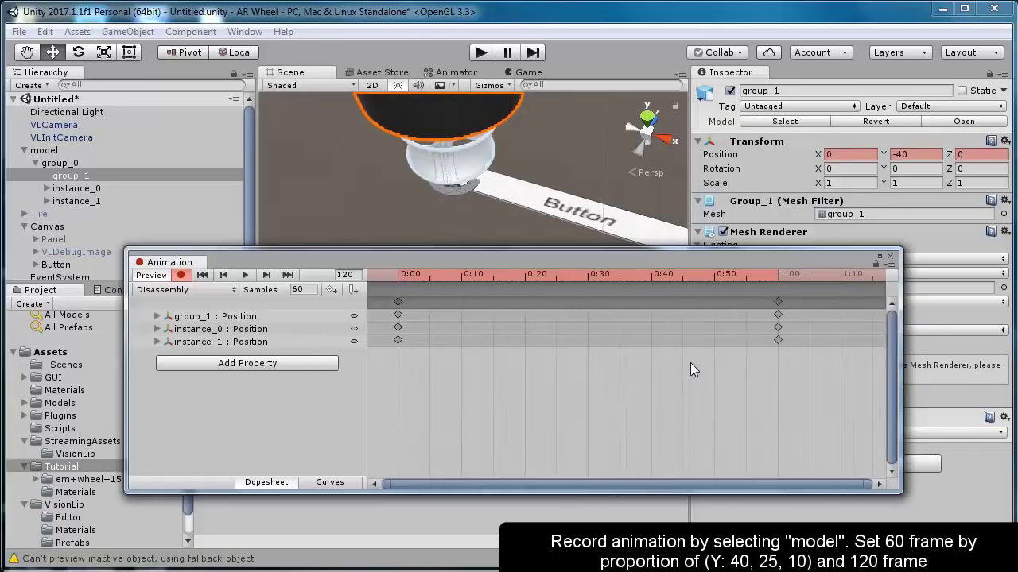
scroll(690, 362, down, 2)
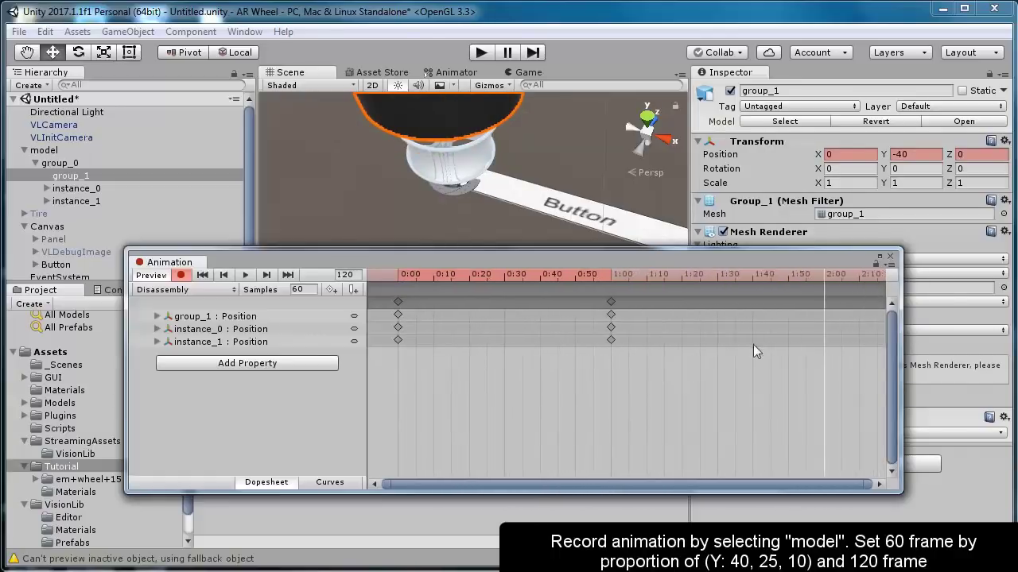
Step: Expand instance_1 through disc_brakes and group_13, and select the red brake caliper part, group_22
click(72, 201)
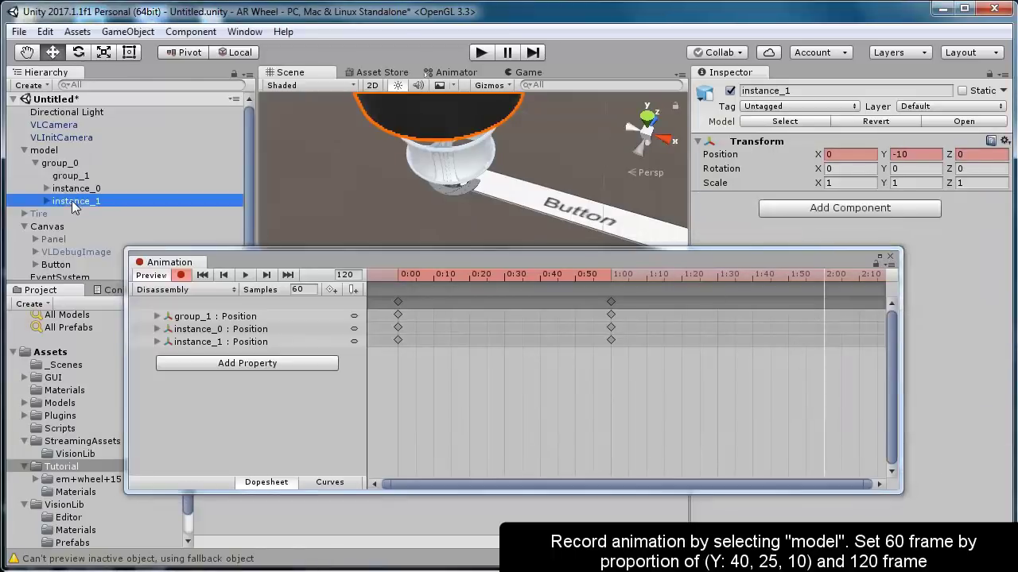
scroll(506, 154, up, 3)
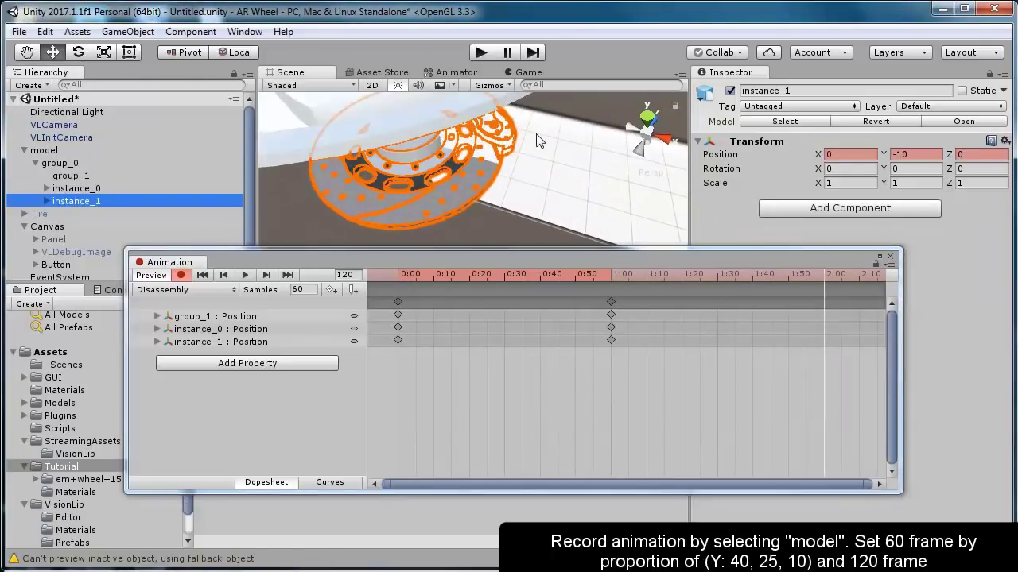
middle_drag(547, 127, 505, 157)
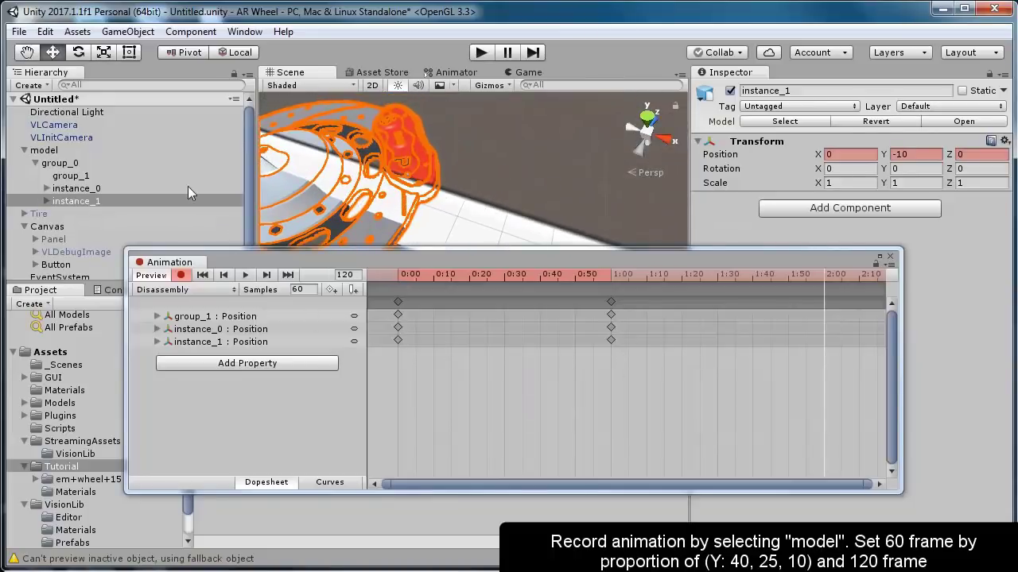
click(46, 201)
click(70, 213)
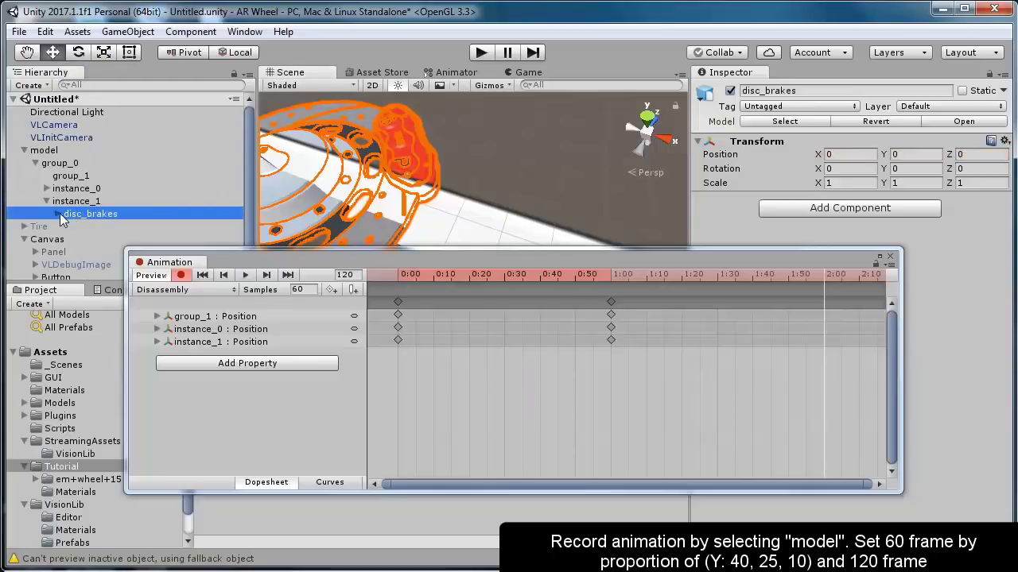
click(58, 214)
click(79, 226)
click(79, 214)
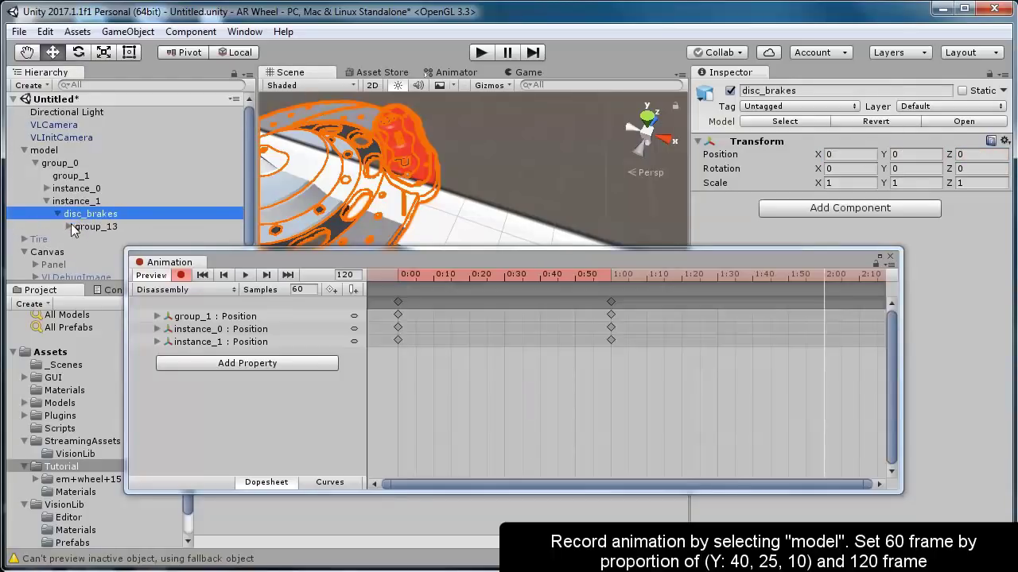
click(68, 227)
click(95, 239)
scroll(110, 197, down, 4)
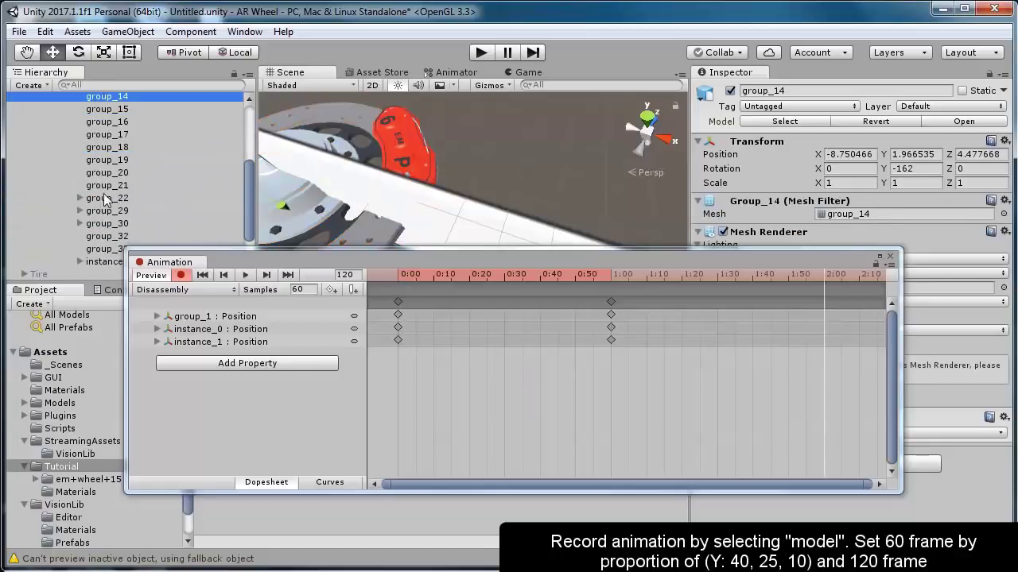
click(106, 198)
click(107, 211)
click(106, 223)
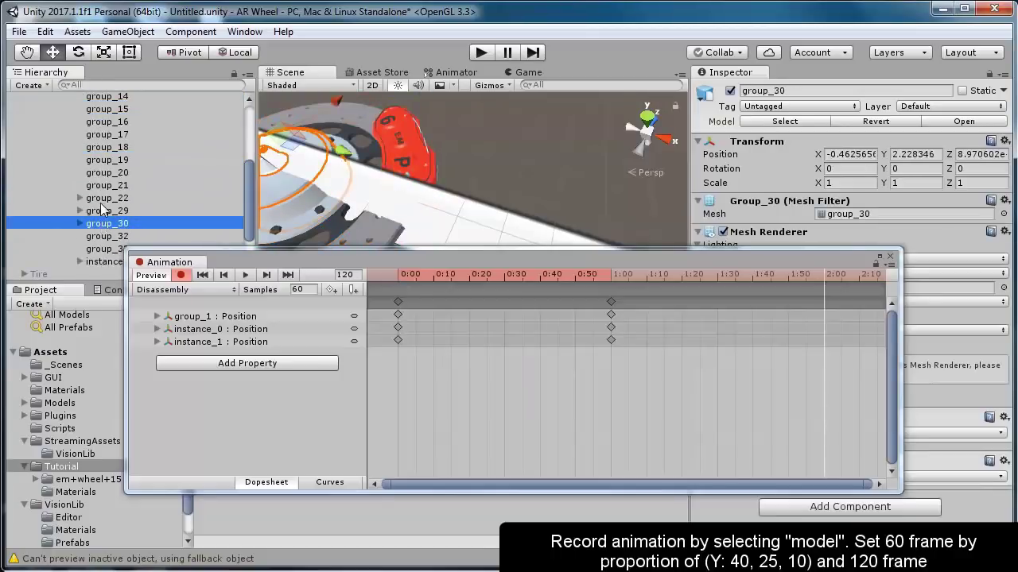
double_click(107, 198)
Step: At frame 120, record the brake caliper moved outward from the disc to about X 4.97, Z 14.29
mouse_move(485, 155)
middle_down()
mouse_move(502, 171)
mouse_move(477, 165)
middle_up()
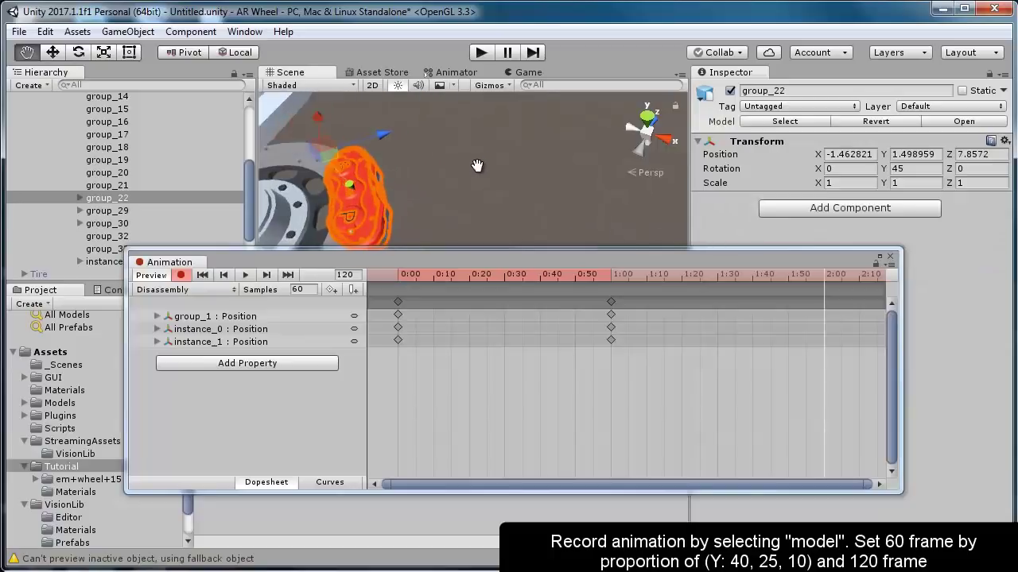
key(w)
drag(362, 140, 521, 112)
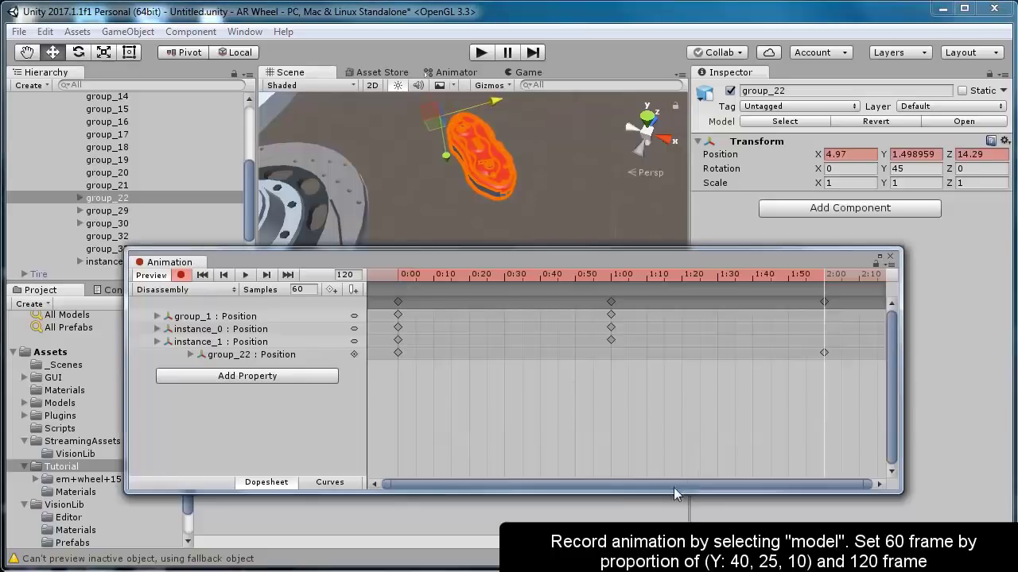
Step: Shift group_22's starting position keyframe to 1:00, then stop recording and close the Animation window
drag(397, 353, 612, 359)
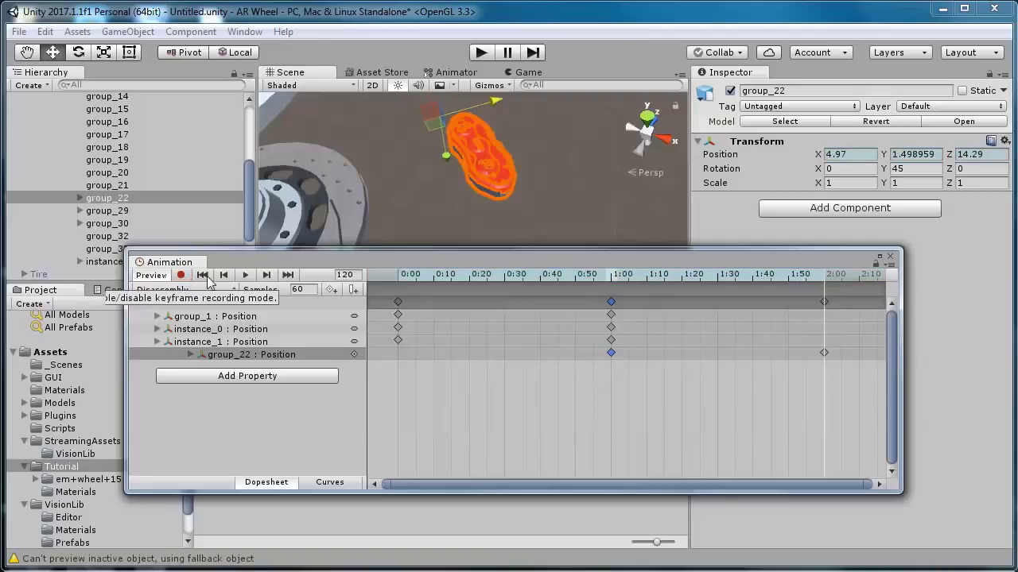
click(180, 275)
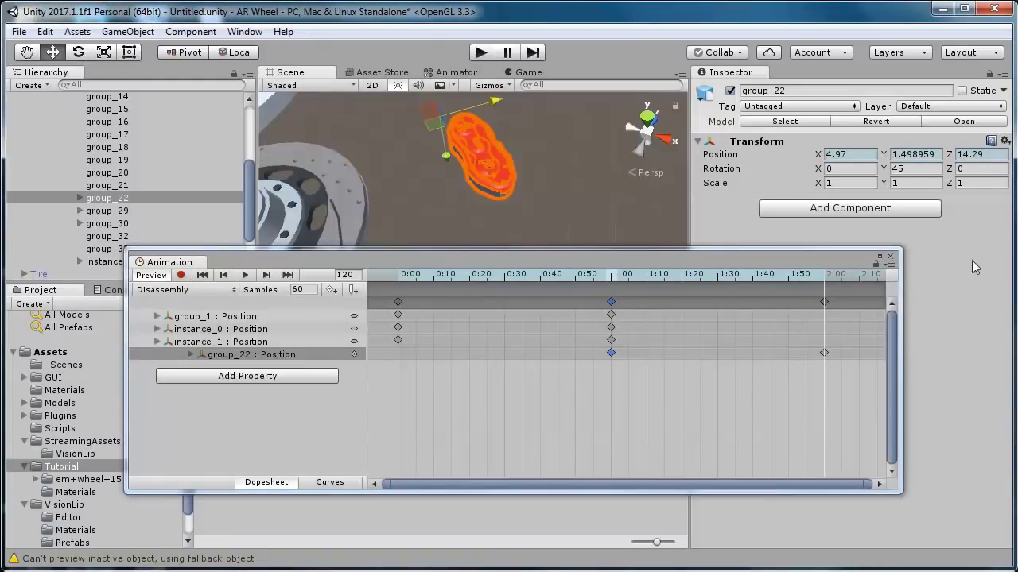
click(890, 258)
Step: Play the Disassembly clip in its preview to check the part movements, and stop the playback
click(475, 365)
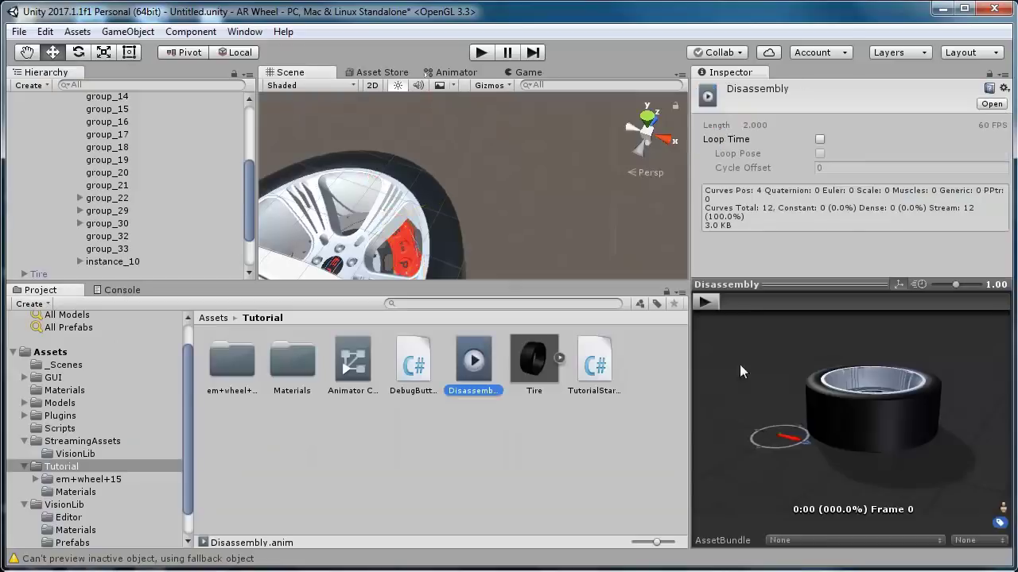
click(714, 300)
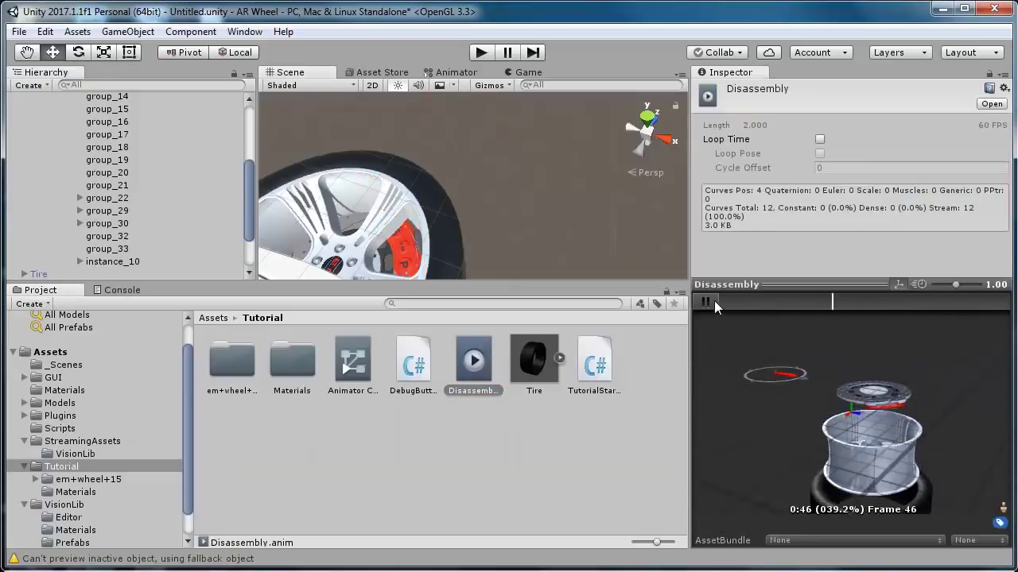
click(714, 301)
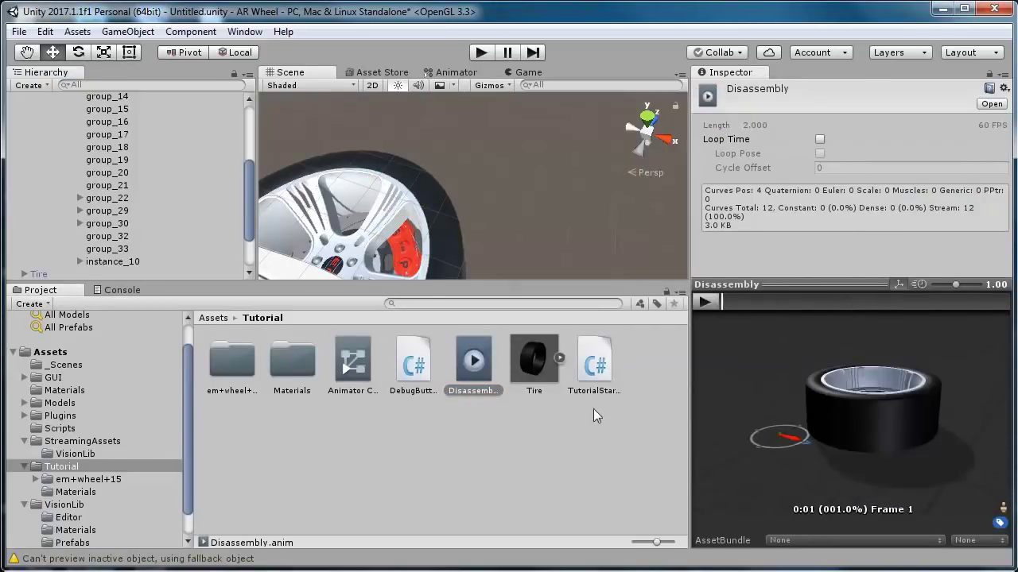
Step: In the Animator Controller's graph, create an empty state above Disassembly and set it as the layer default state
click(353, 364)
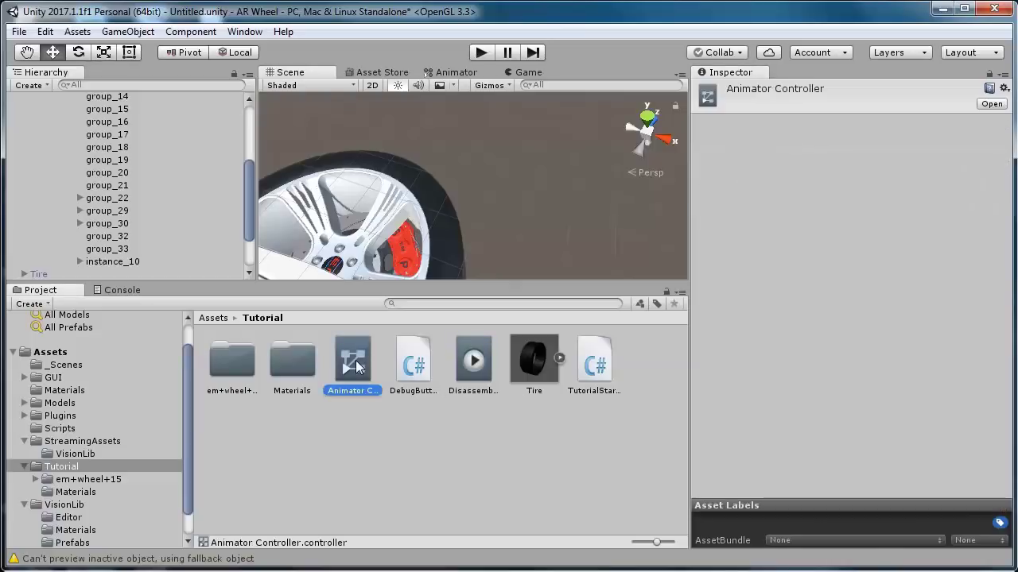
click(455, 72)
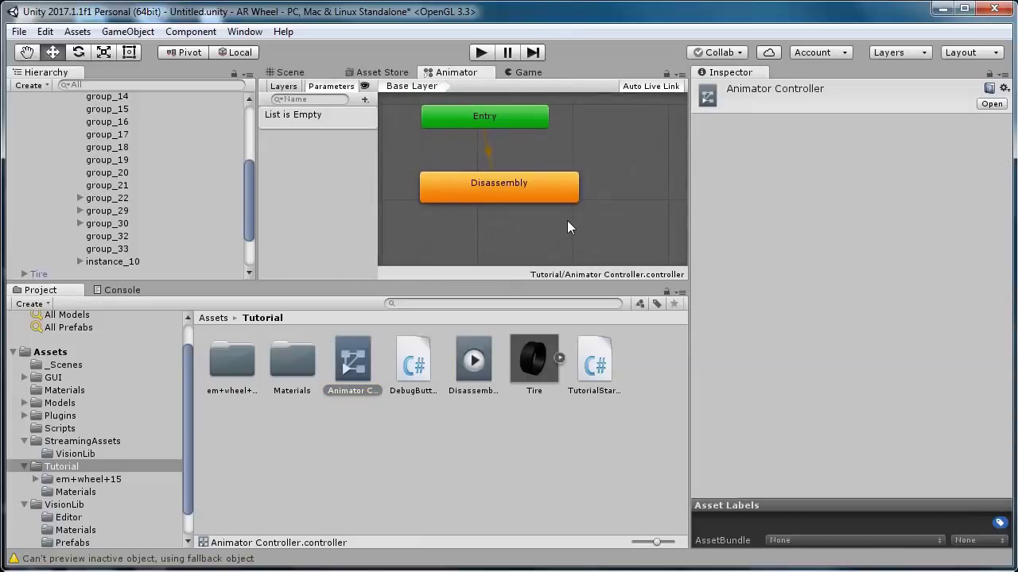
drag(531, 196, 533, 251)
right_click(549, 169)
mouse_move(588, 181)
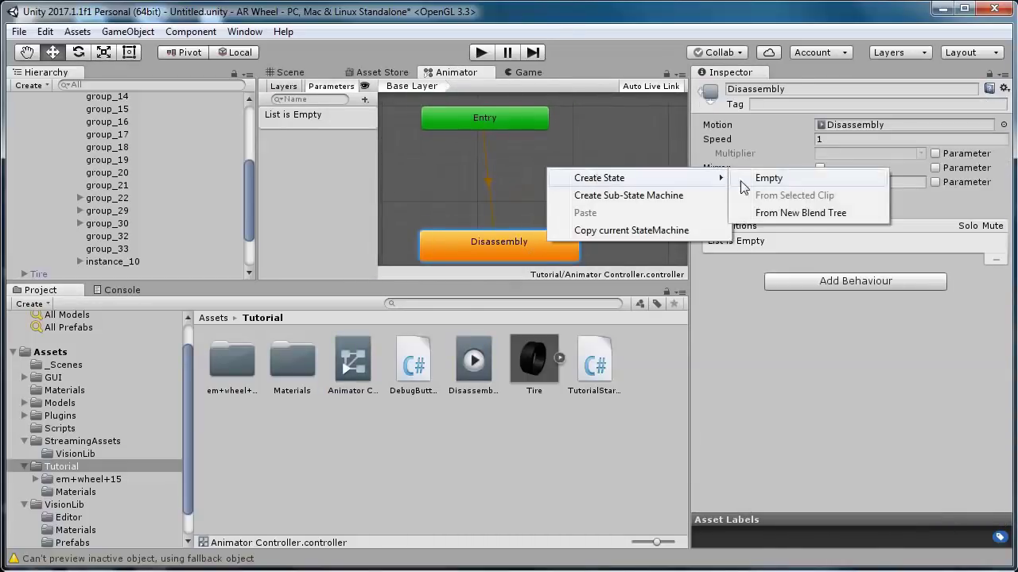
click(768, 177)
drag(617, 196, 543, 196)
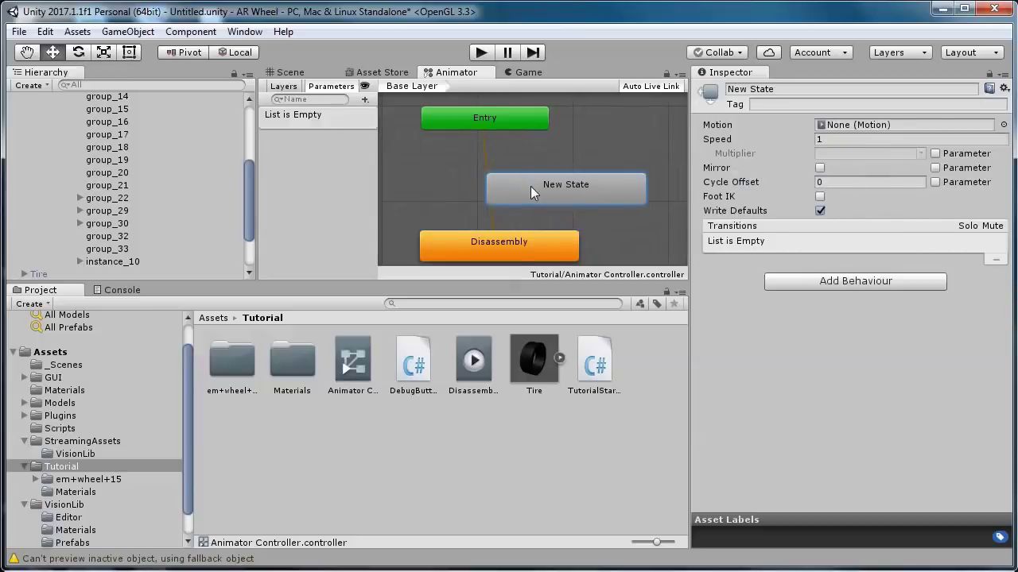
right_click(531, 188)
click(567, 220)
Step: Align the New State and Disassembly nodes in a vertical column, with New State above Disassembly
middle_drag(486, 228, 441, 182)
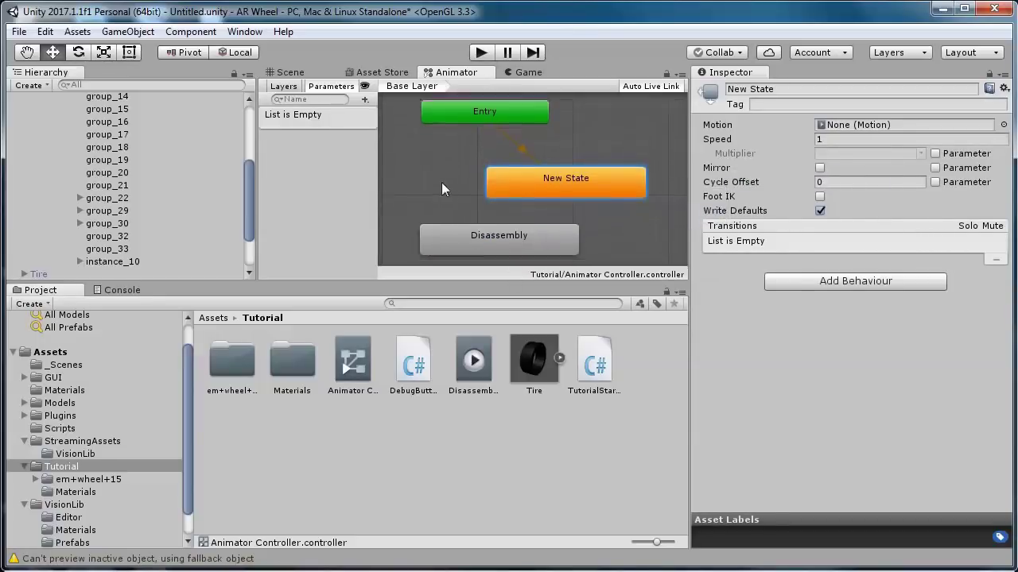
drag(466, 208, 509, 227)
drag(488, 153, 467, 155)
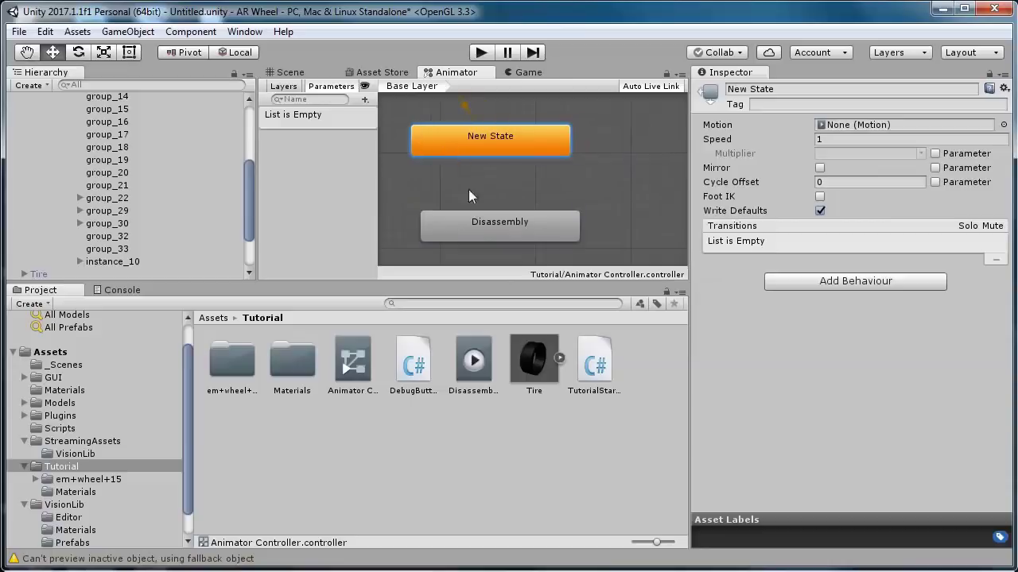
drag(479, 229, 469, 200)
Step: Add a second state using the Disassembly clip below the existing one and rename it Assembly
click(597, 228)
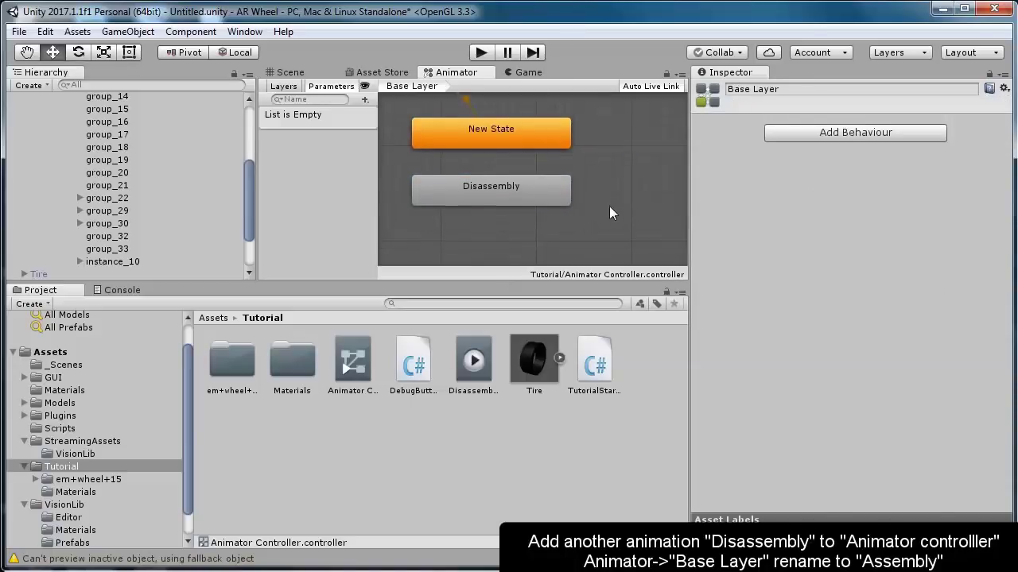
mouse_move(512, 228)
mouse_down()
mouse_move(481, 220)
mouse_move(501, 220)
mouse_up()
click(810, 89)
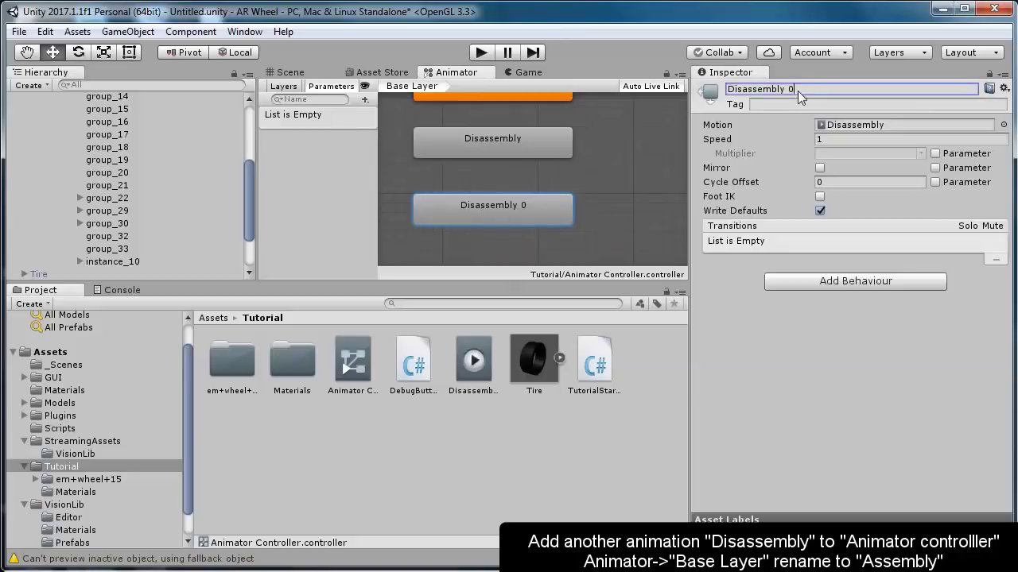
click(810, 89)
key(shift+Home)
text(A)
key(Return)
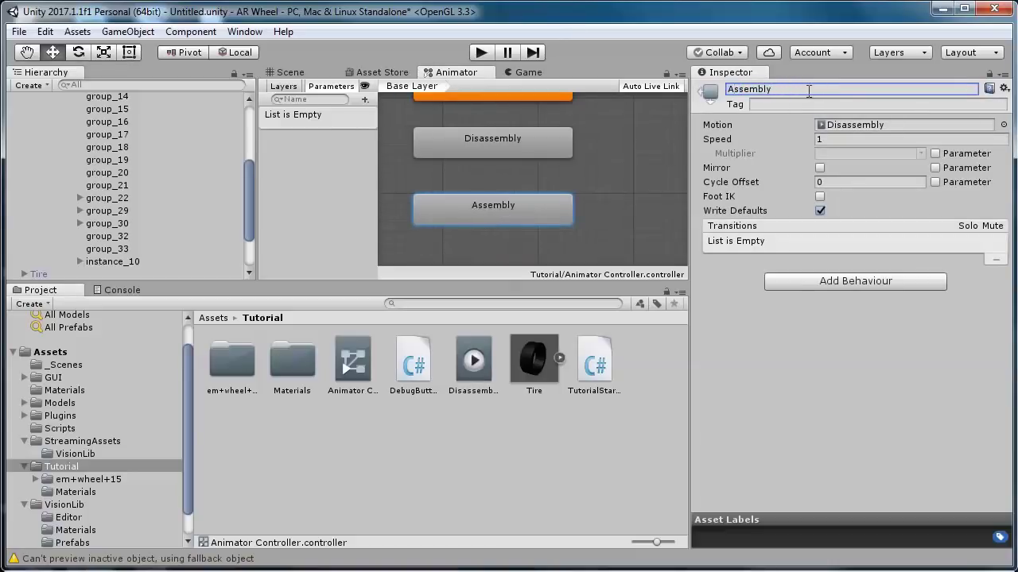
Step: Make transitions from New State to Disassembly and in both directions between Disassembly and Assembly
click(615, 230)
key(a)
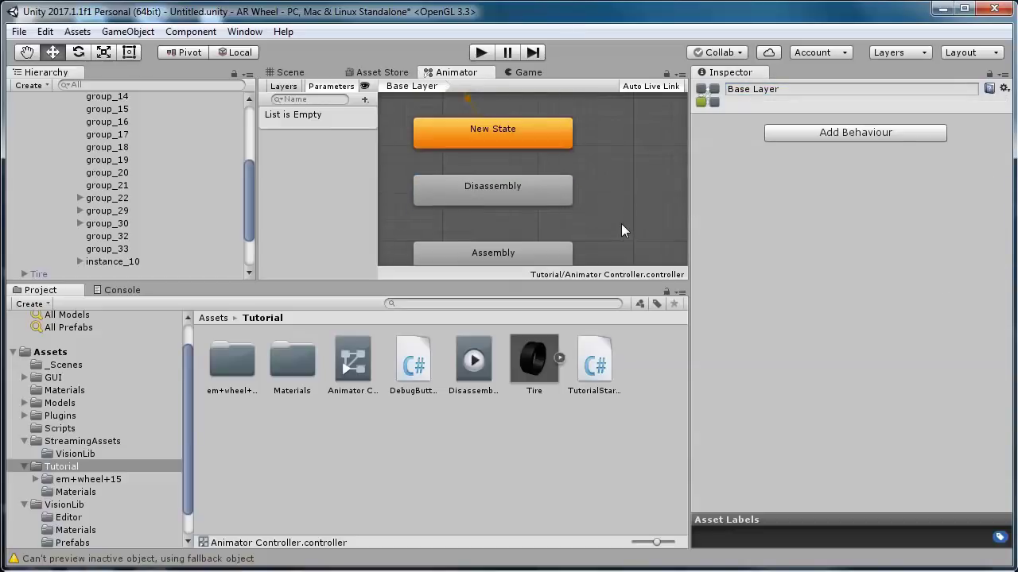
right_click(477, 137)
click(496, 148)
click(477, 194)
right_click(476, 199)
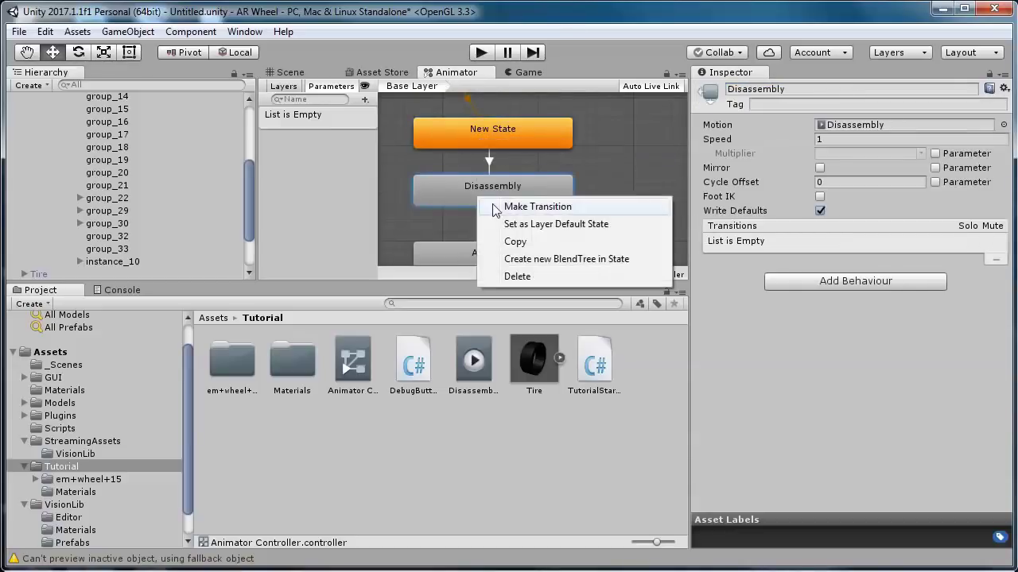
click(493, 208)
click(487, 255)
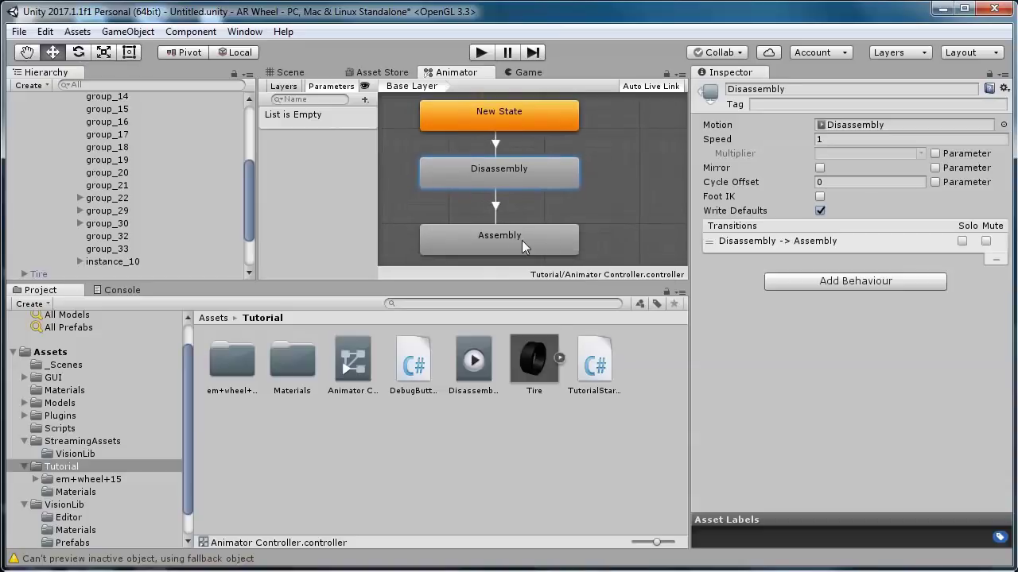
right_click(522, 240)
click(566, 253)
click(521, 177)
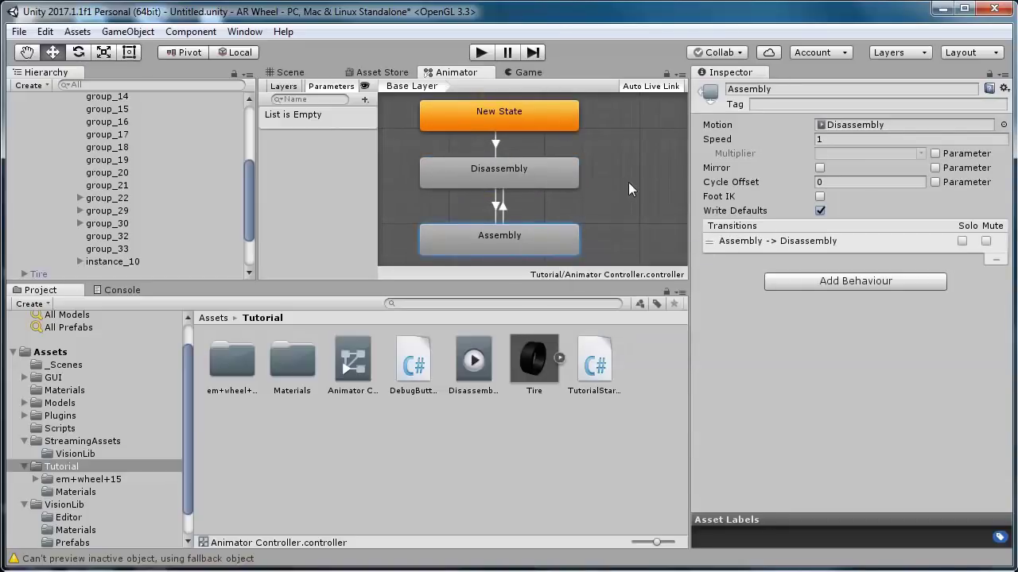
Step: Add a Trigger parameter named next_animation to the Animator Controller
click(365, 99)
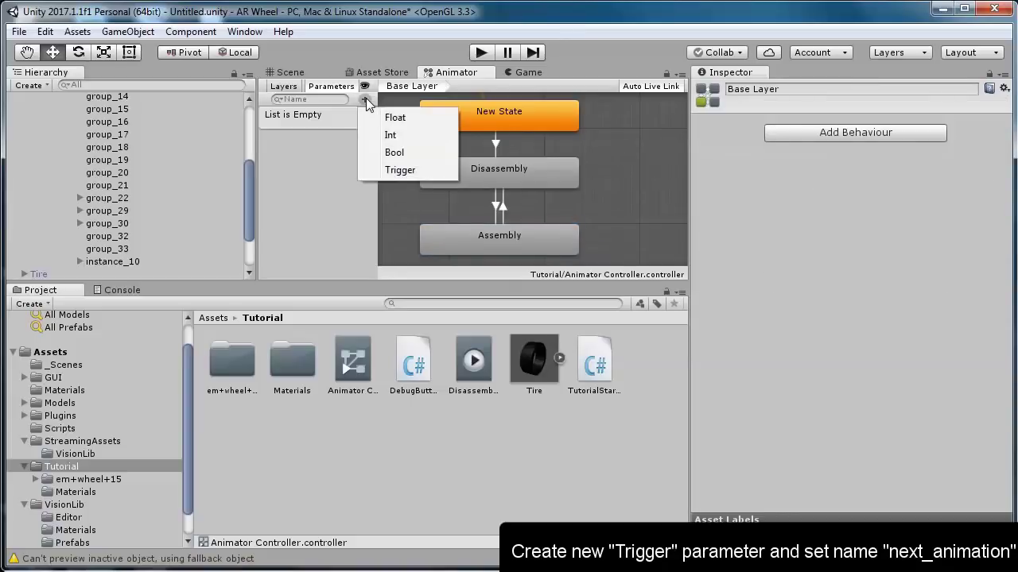
click(382, 167)
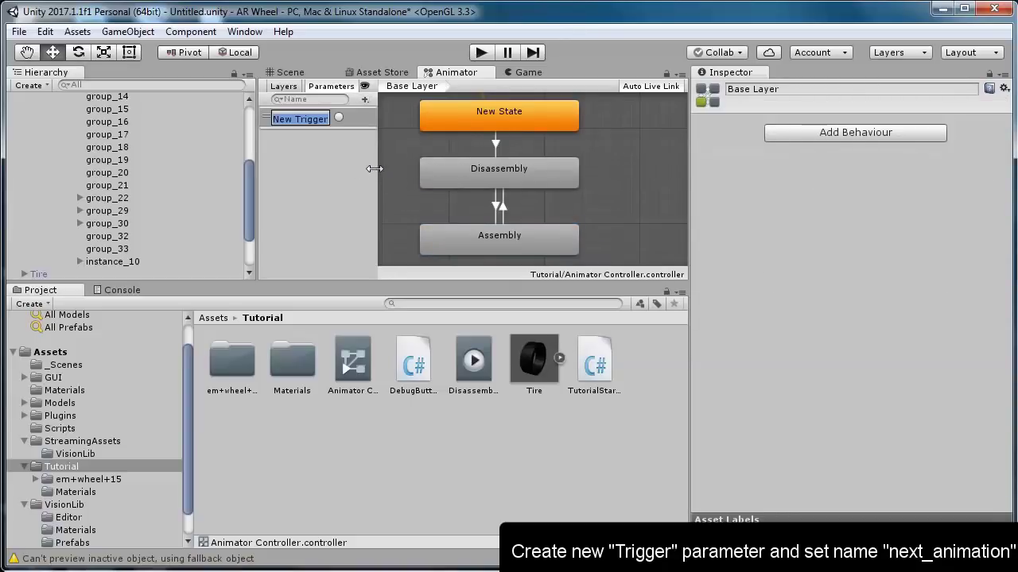
text(next_a)
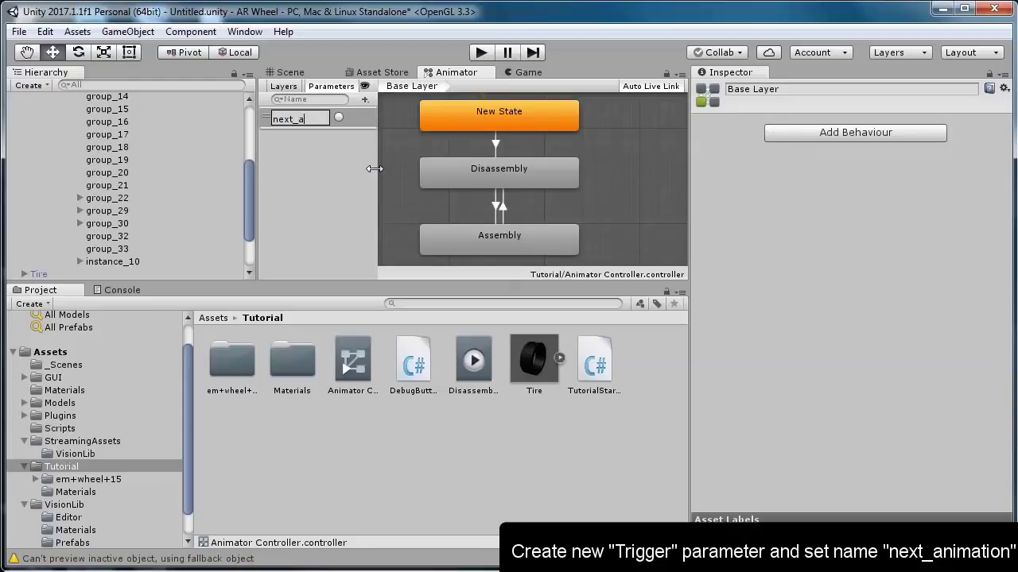
text(nimation)
key(Return)
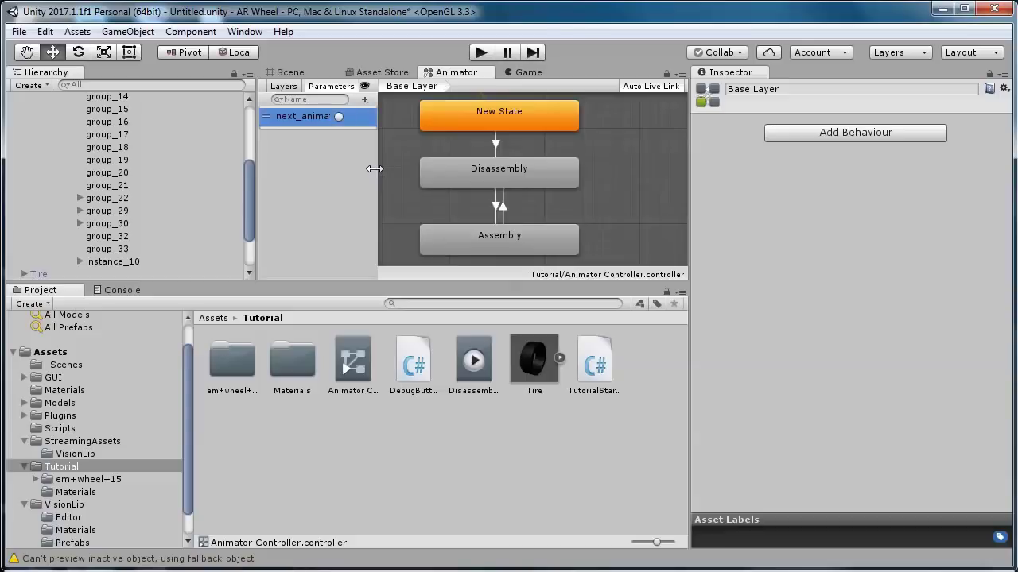
Step: Add the next_animation condition to all three state transitions
click(495, 145)
drag(786, 284, 807, 430)
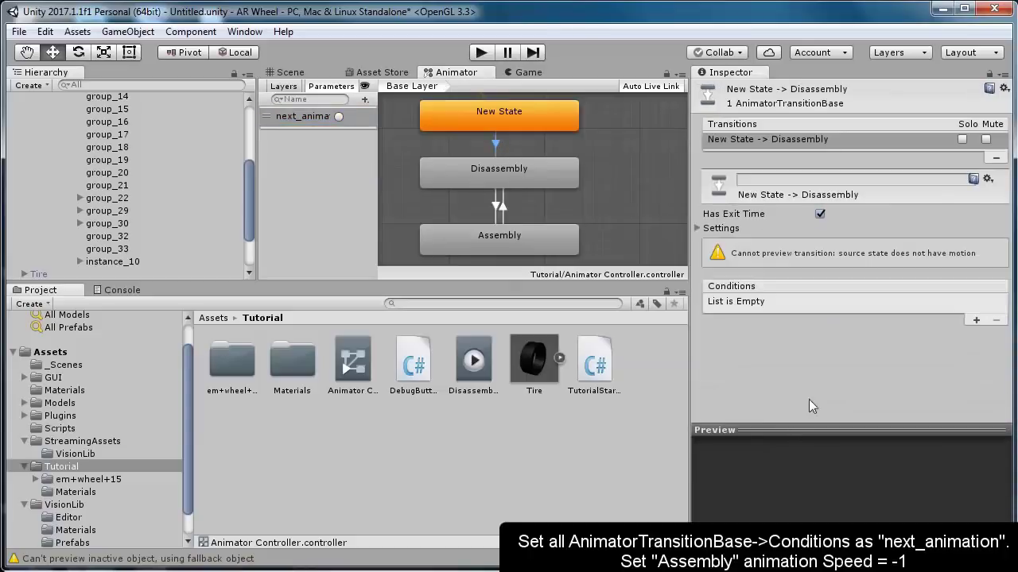
click(974, 322)
click(495, 208)
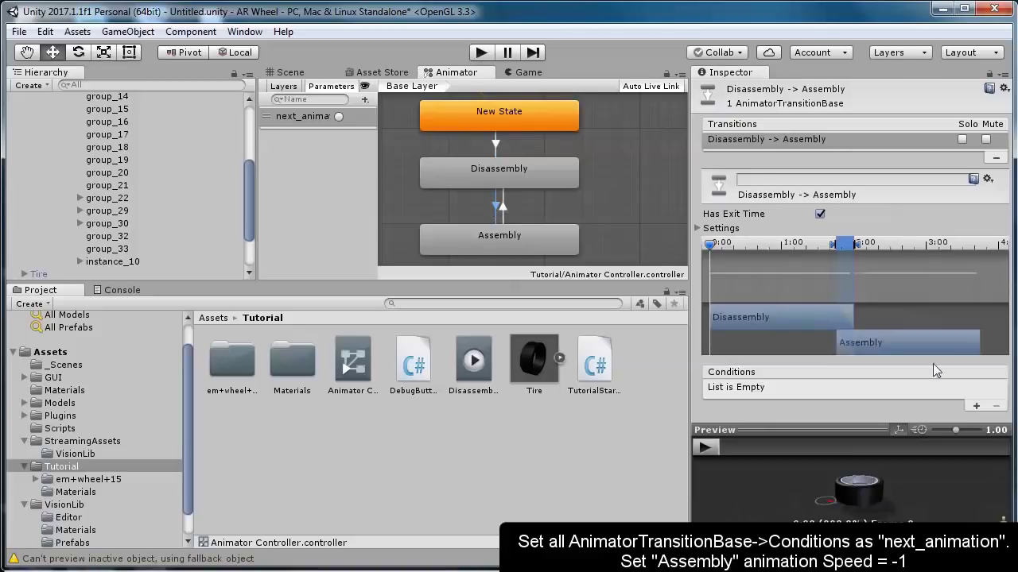
click(977, 406)
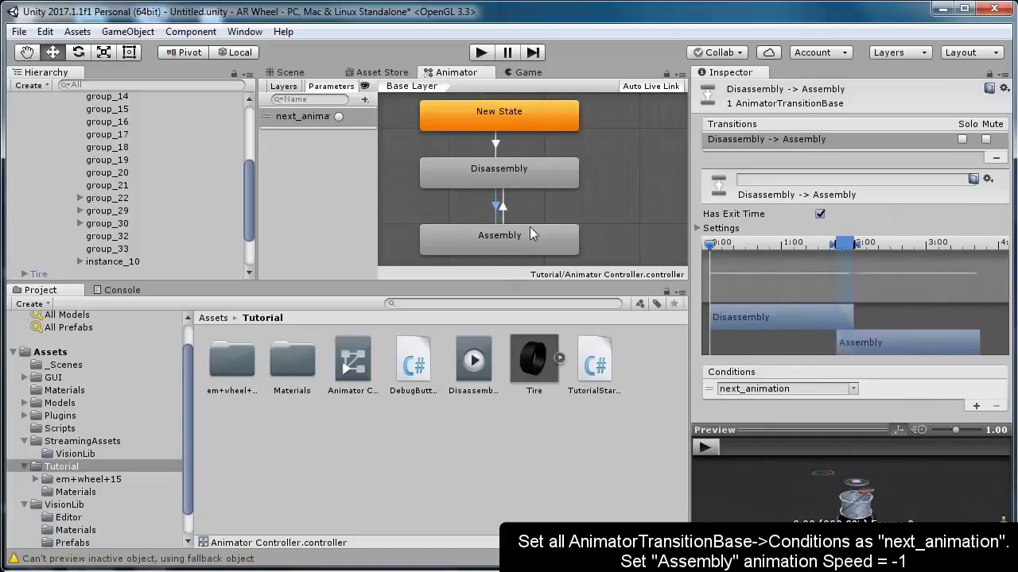
click(502, 210)
click(976, 406)
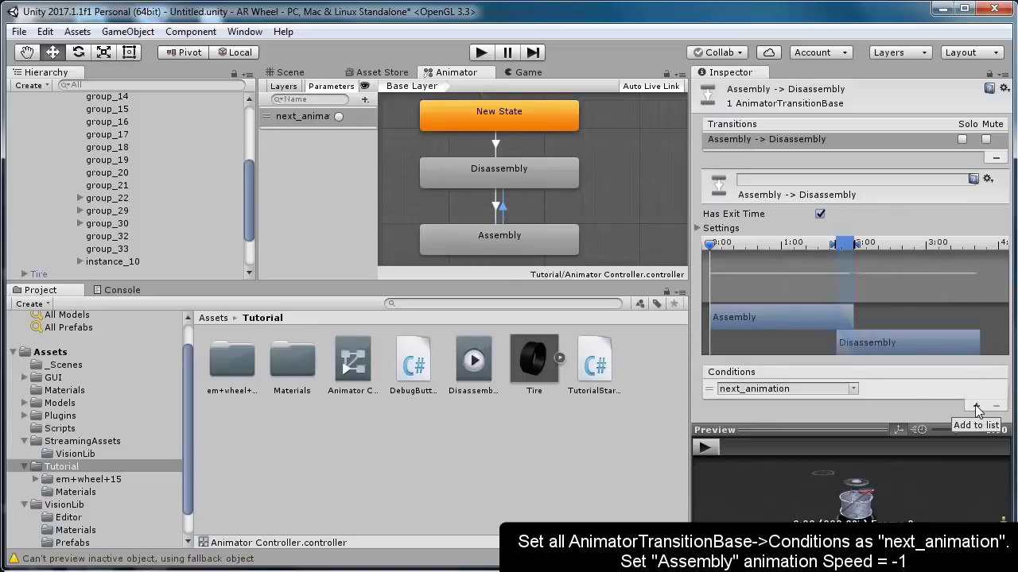
Step: Set the Assembly state's speed to -1 and clear the selection
click(560, 240)
click(835, 139)
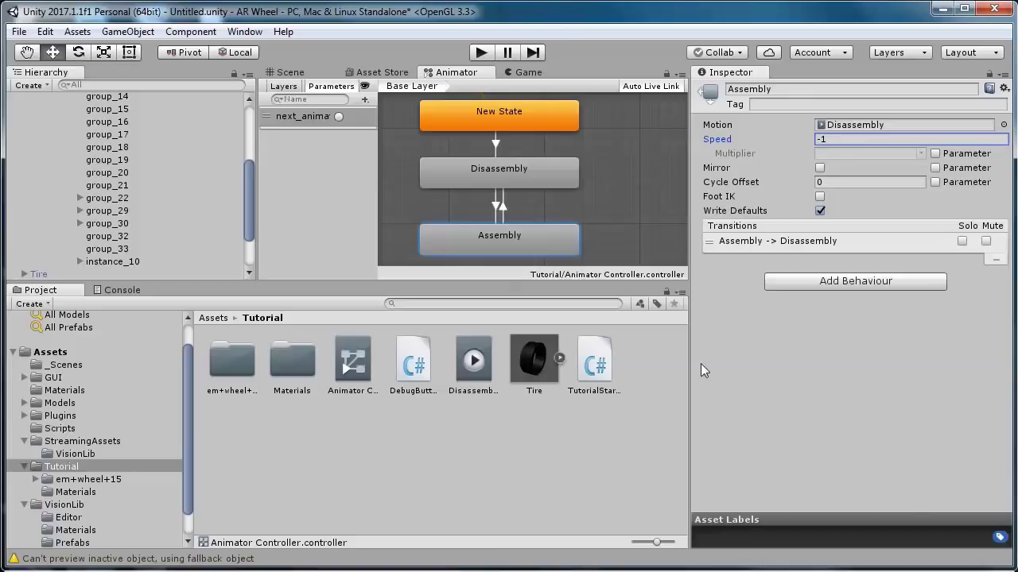
click(533, 435)
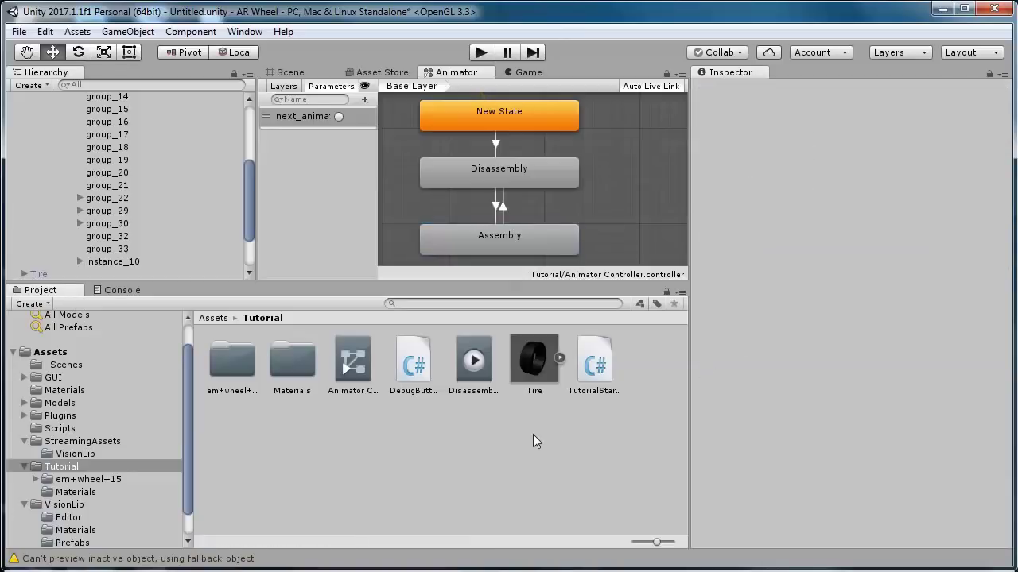
Step: Return to the Scene view and collapse the model object in the hierarchy
click(294, 71)
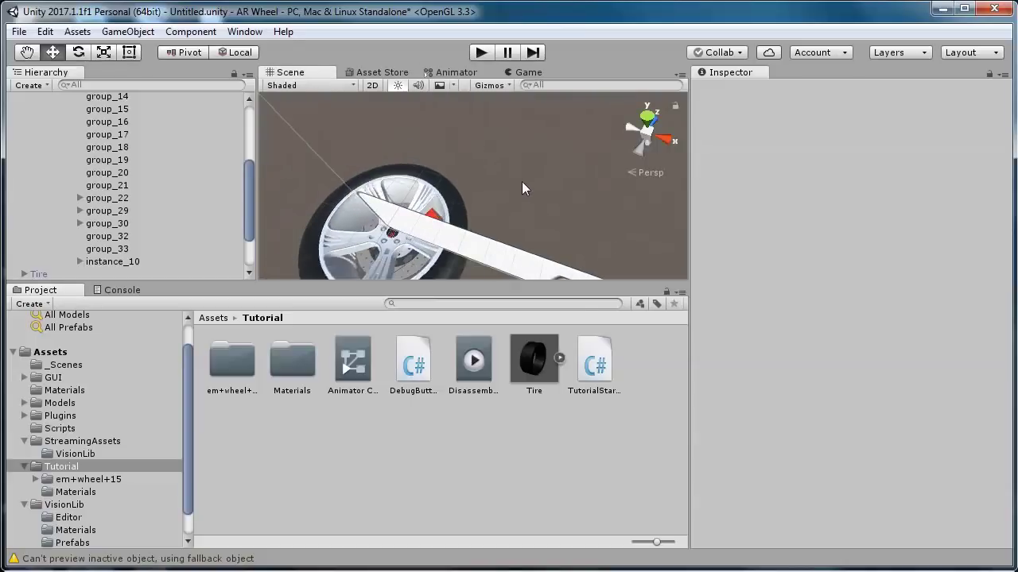
scroll(119, 165, up, 4)
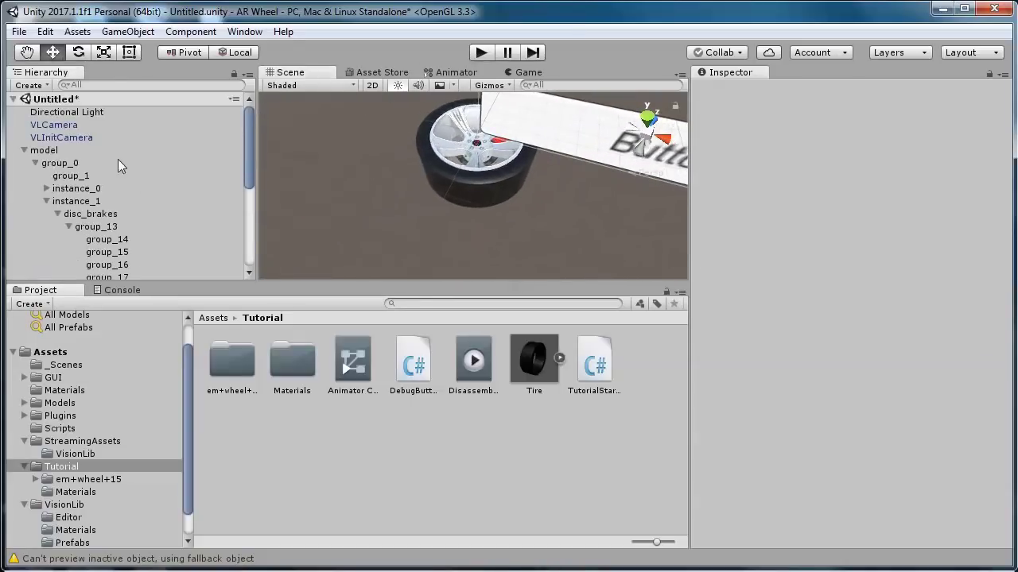
click(24, 150)
alt+drag(412, 208, 414, 228)
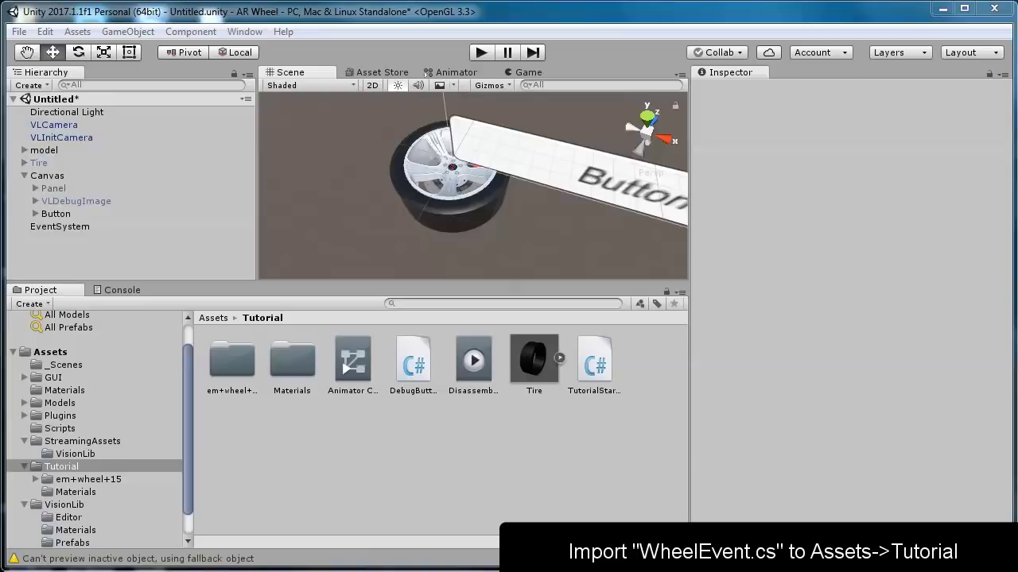
Step: Switch to the unity_file folder in Windows Explorer, import WheelEvent.cs into Assets > Tutorial, and return to Unity
key(alt+Tab)
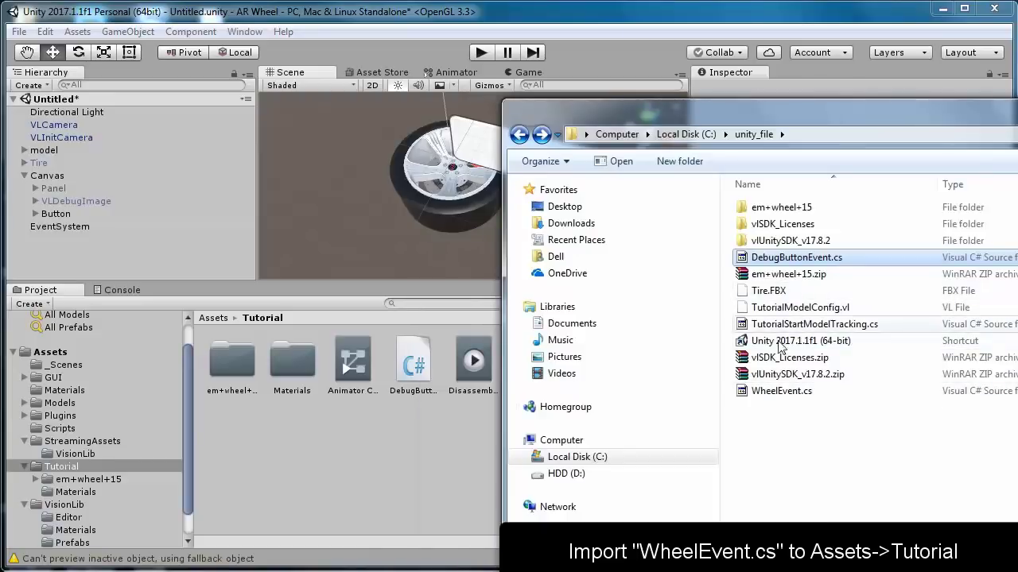
drag(765, 397, 350, 463)
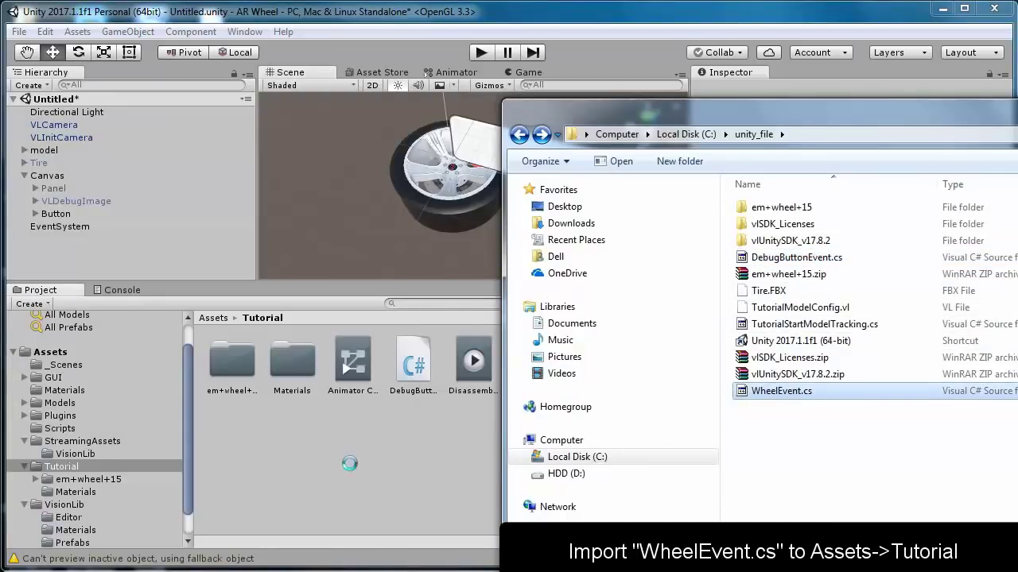
click(531, 14)
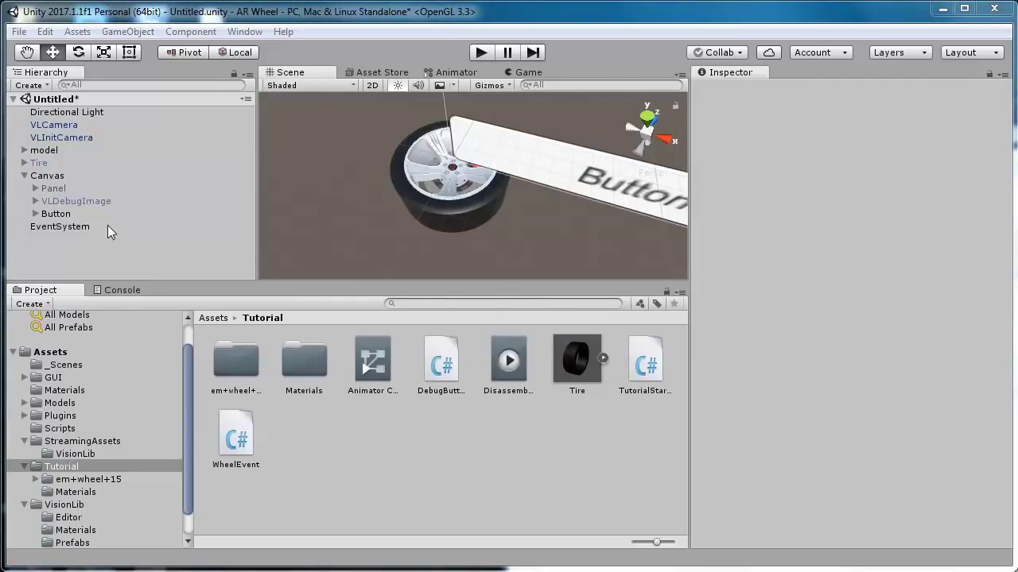
Step: Create a 3D Cylinder object at the scene root and set its position to 0, 0, 0
right_click(54, 238)
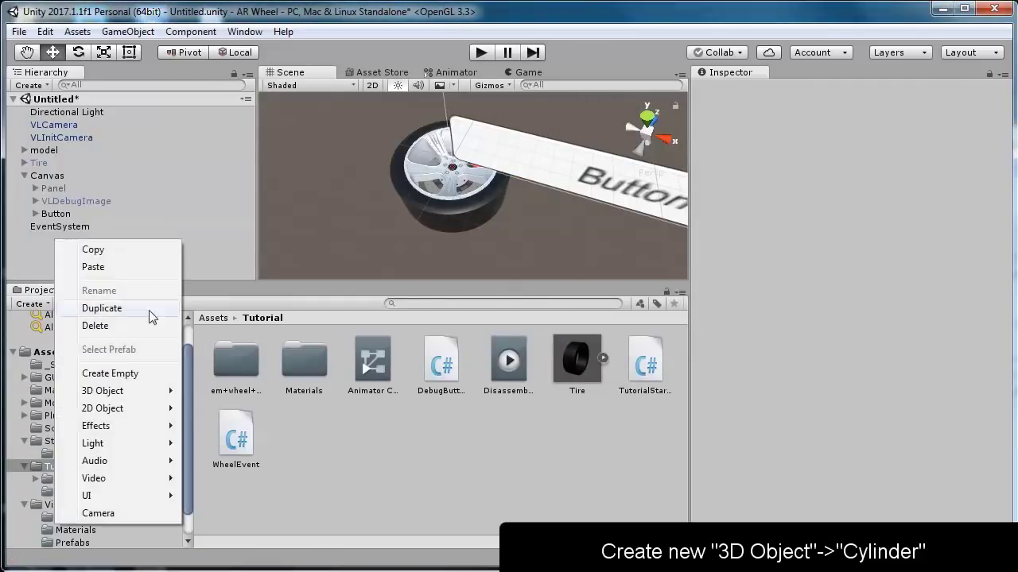
mouse_move(151, 396)
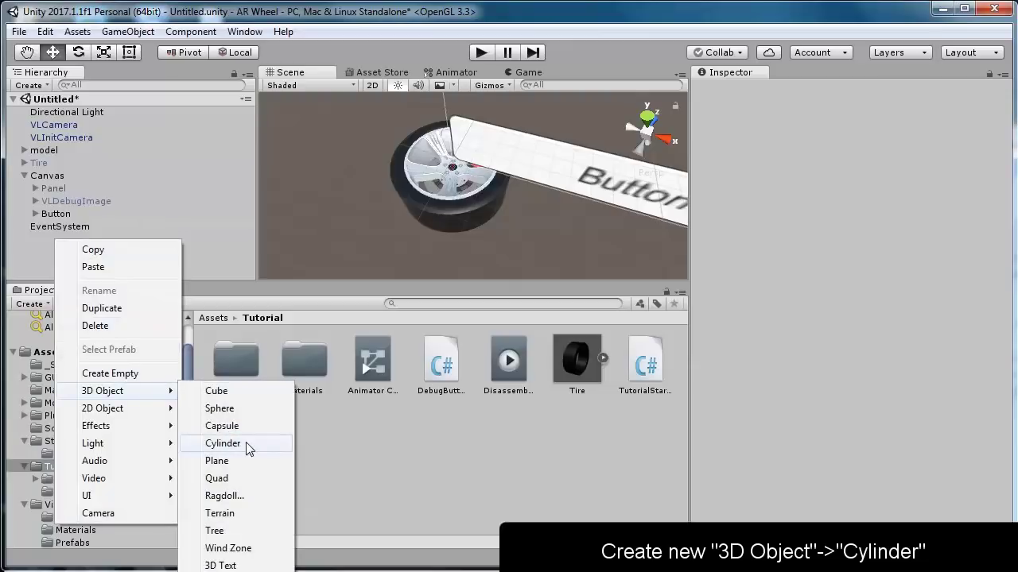
click(250, 444)
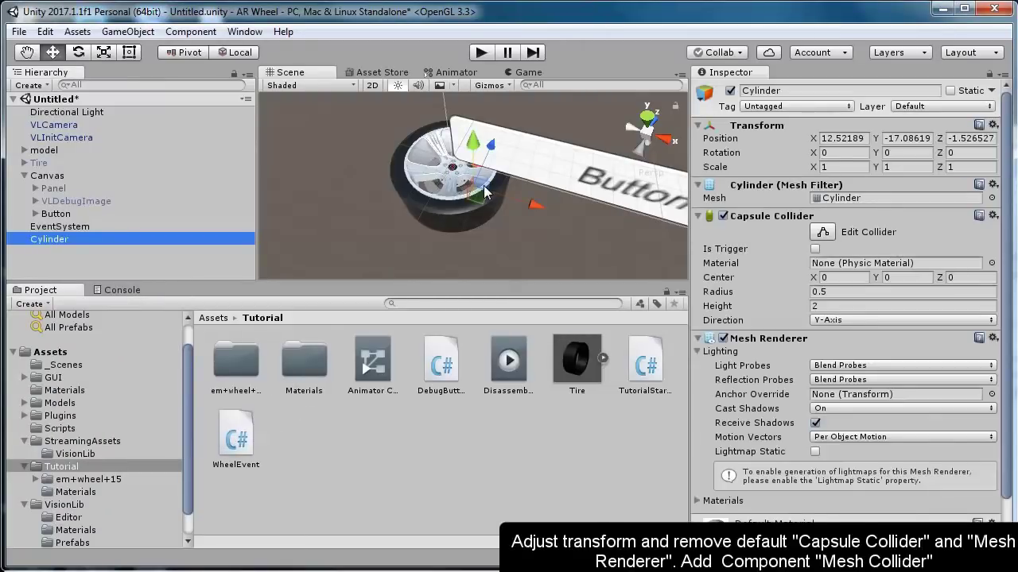
scroll(481, 188, up, 2)
scroll(481, 188, up, 2)
click(862, 137)
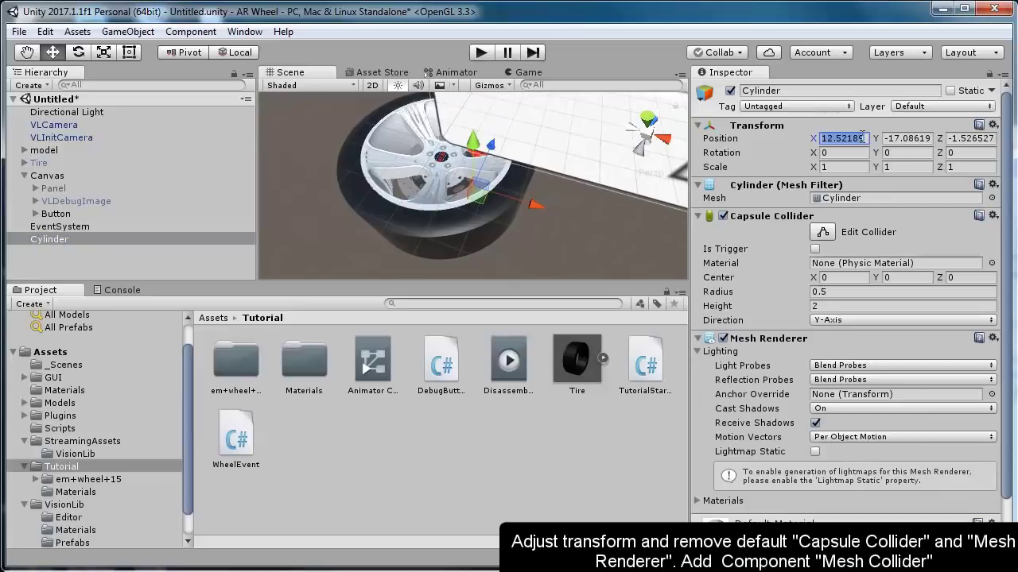
text(0)
key(Tab)
text(0)
key(Tab)
text(0)
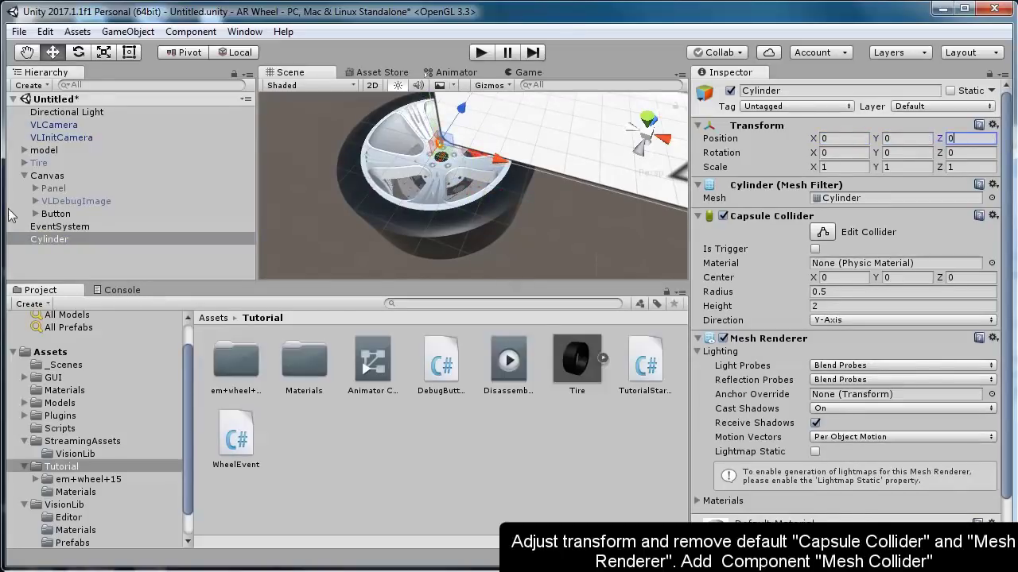
Step: Scale the cylinder up uniformly to 14.69, then set its X scale to 62 to match the tire's width
text(r)
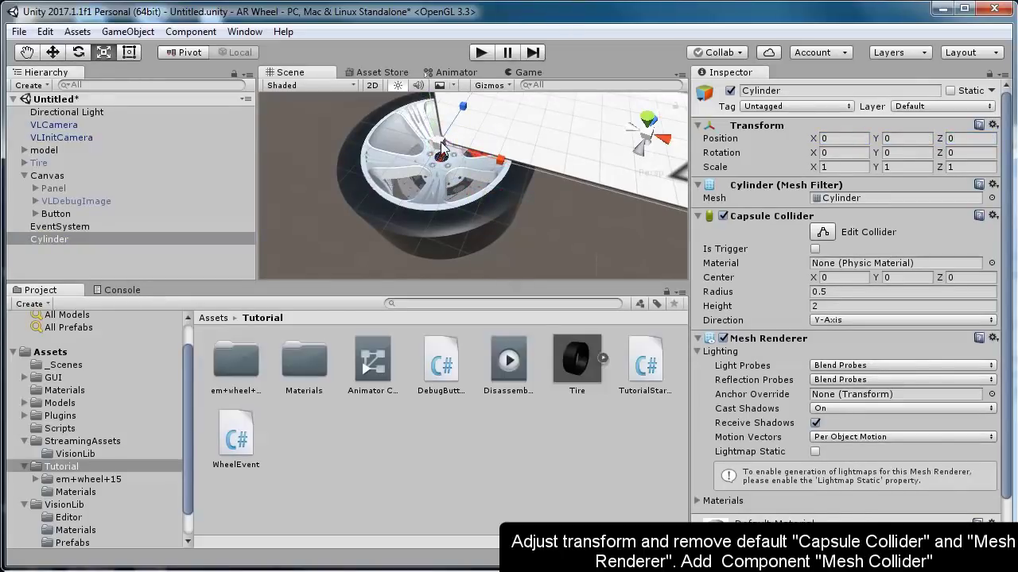
drag(443, 147, 660, 70)
click(648, 120)
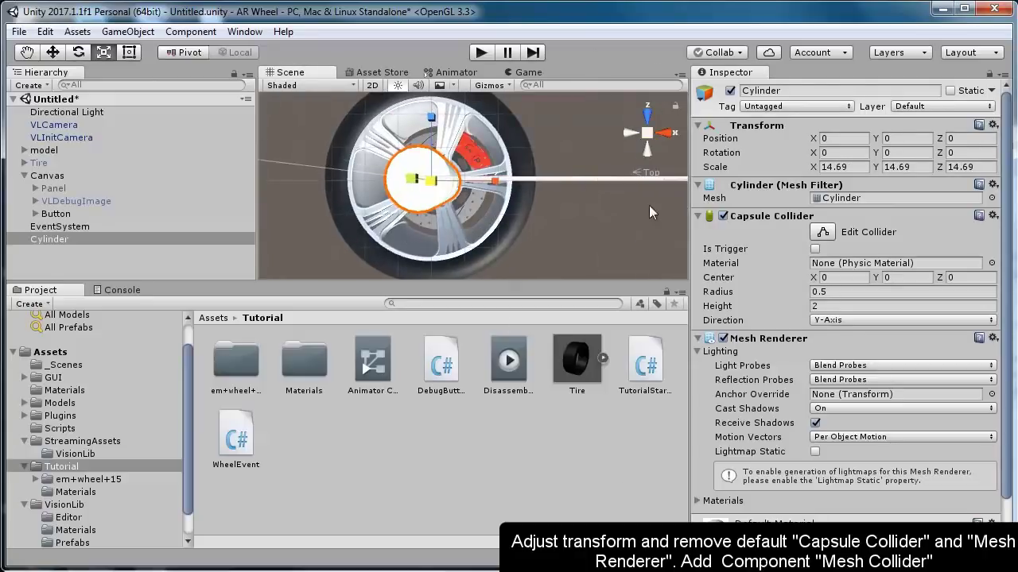
click(652, 173)
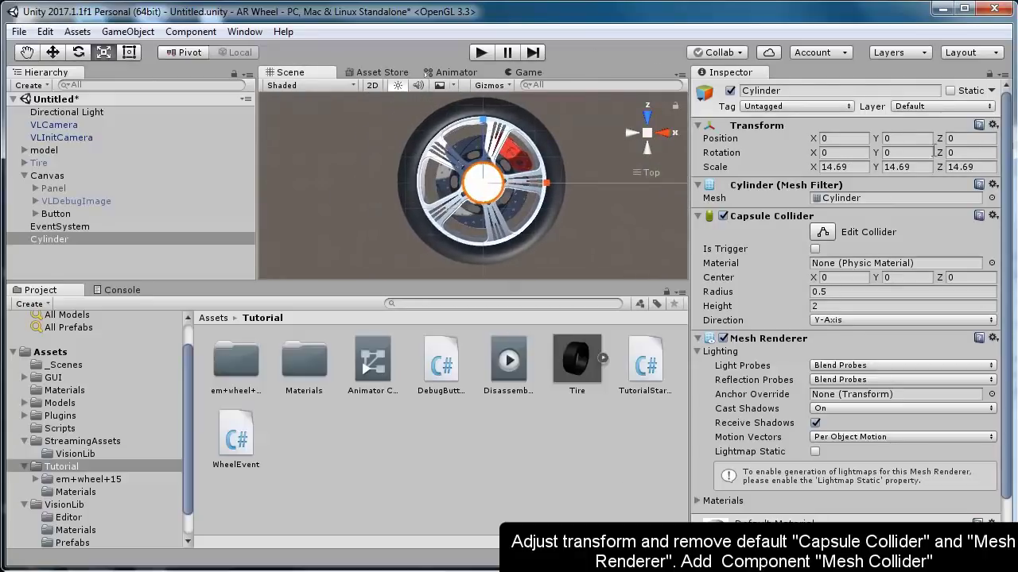
click(842, 167)
text(30.2)
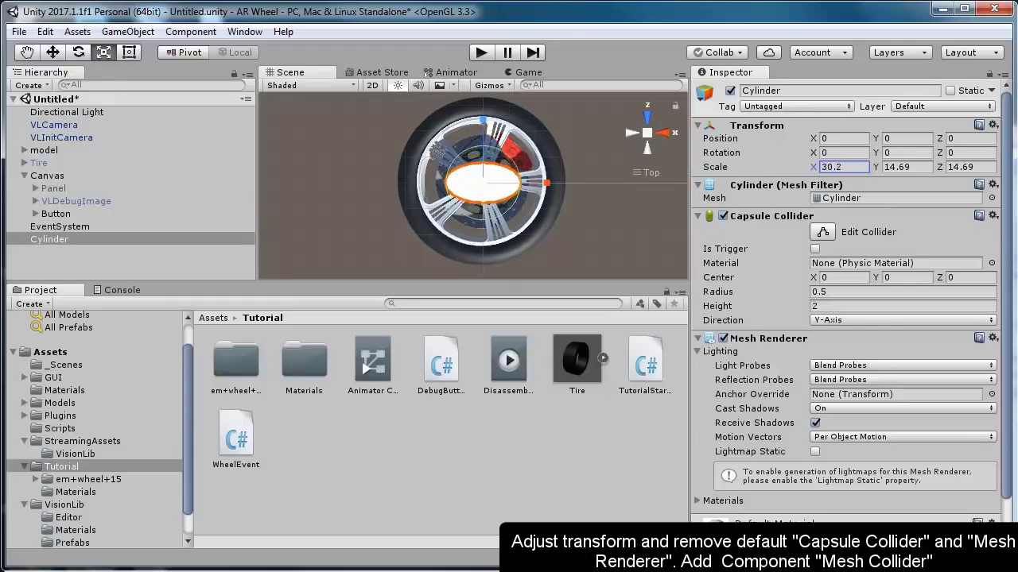
drag(814, 167, 576, 209)
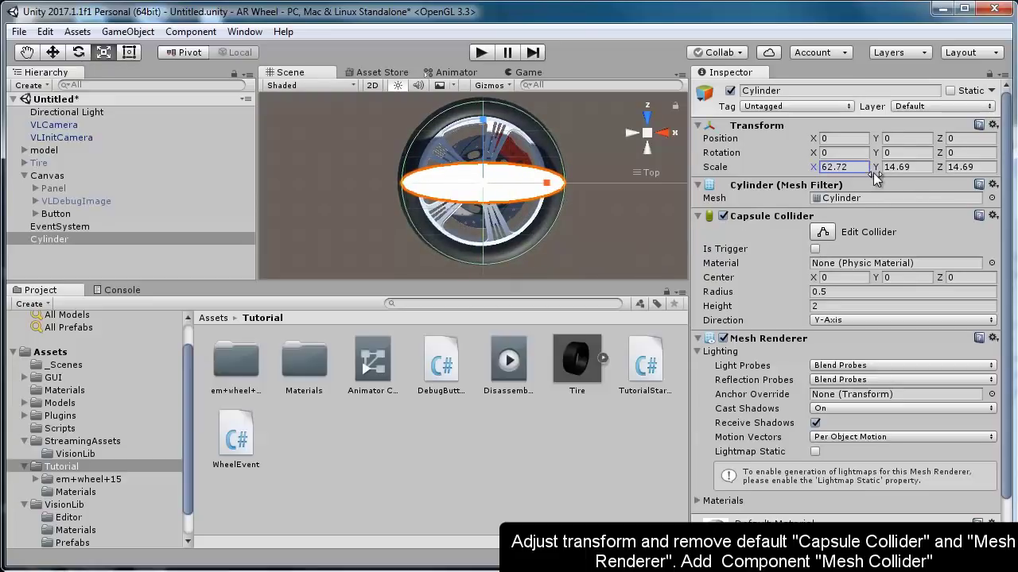
double_click(843, 167)
text(62)
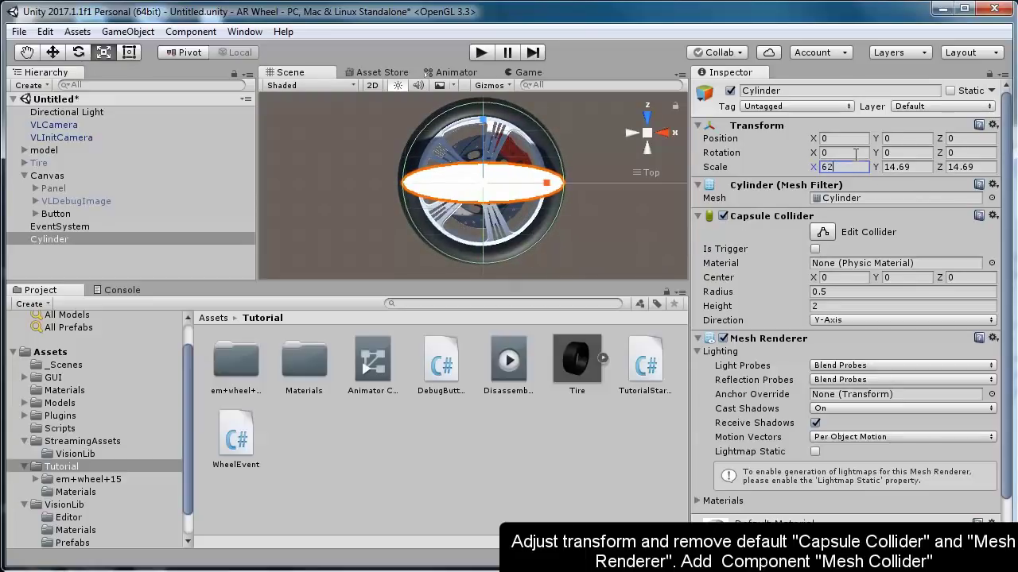
Step: Fit the cylinder to the tire's height with a Y scale of 11 and a Y position of -12
double_click(898, 167)
text(26.9)
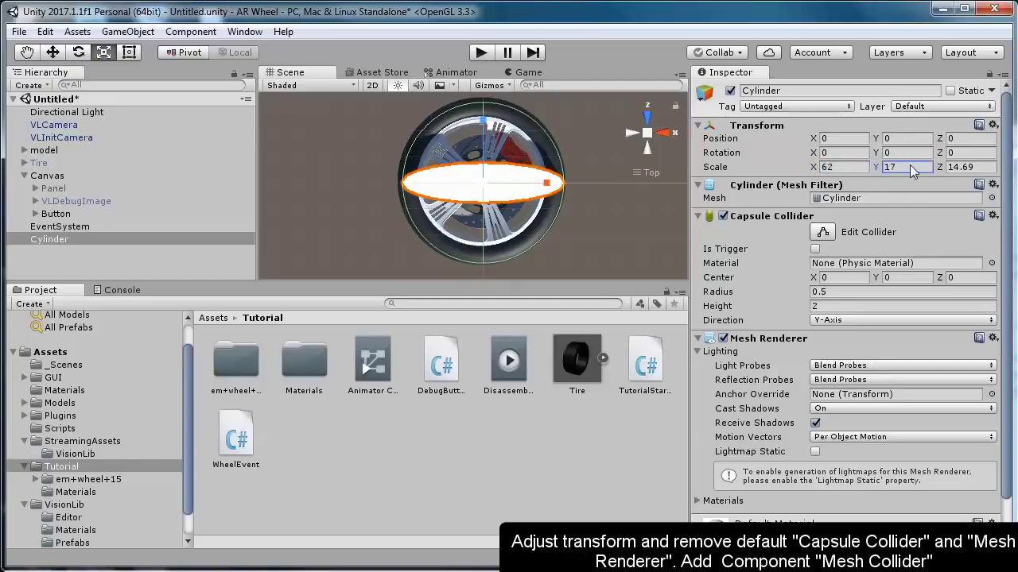
double_click(910, 167)
text(14)
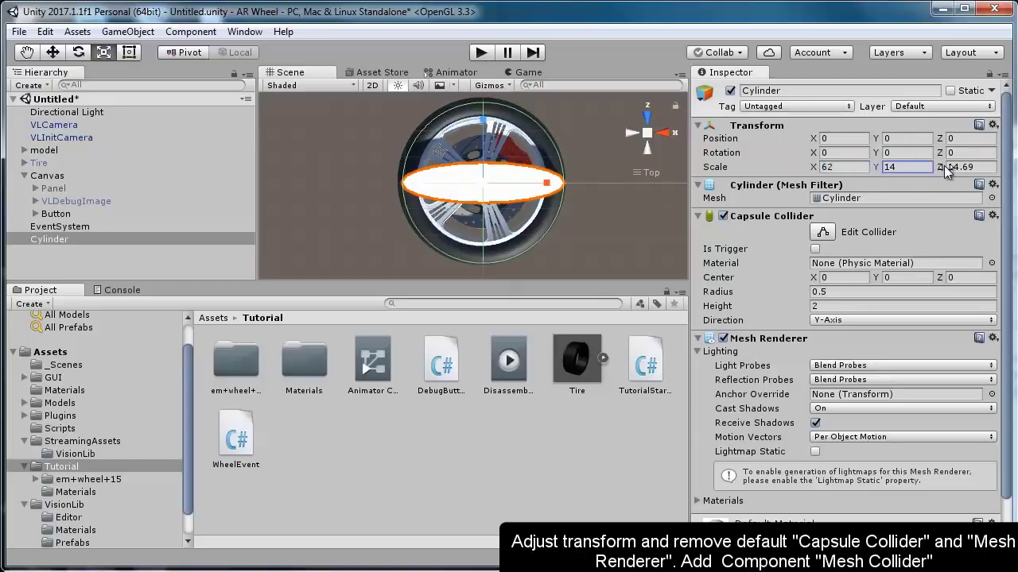
click(647, 153)
double_click(894, 167)
text(17.1)
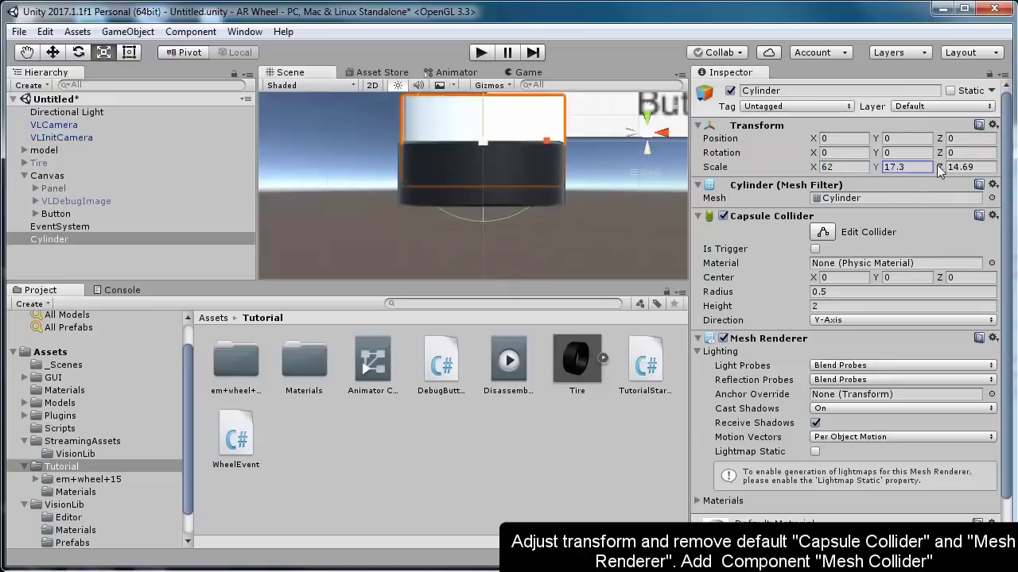
drag(875, 168, 863, 170)
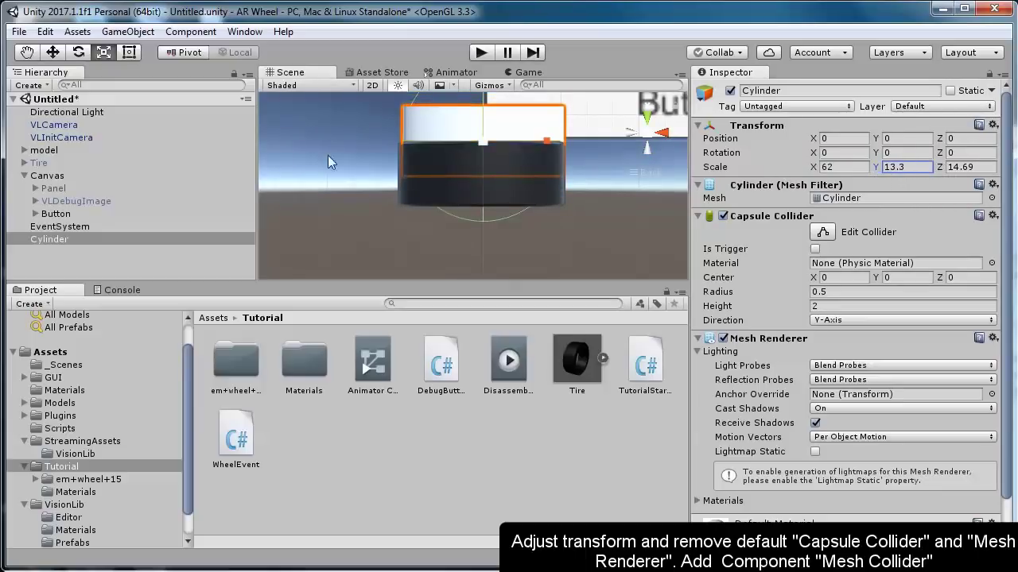
click(52, 52)
drag(485, 112, 480, 140)
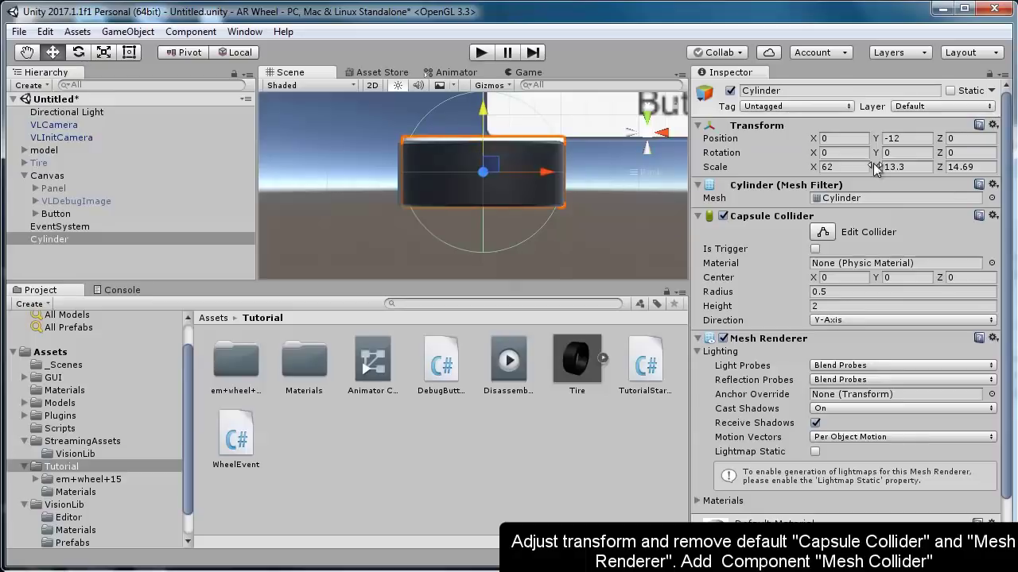
drag(874, 170, 859, 177)
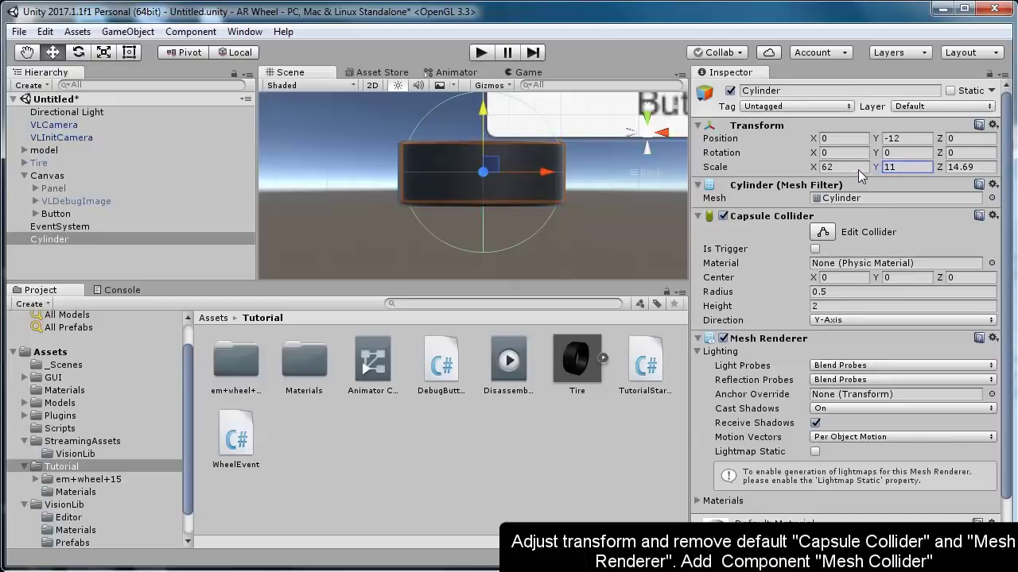
Step: Set the cylinder's Z scale to 62 and orbit the scene to check its fit over the tire
click(648, 120)
drag(946, 173, 976, 171)
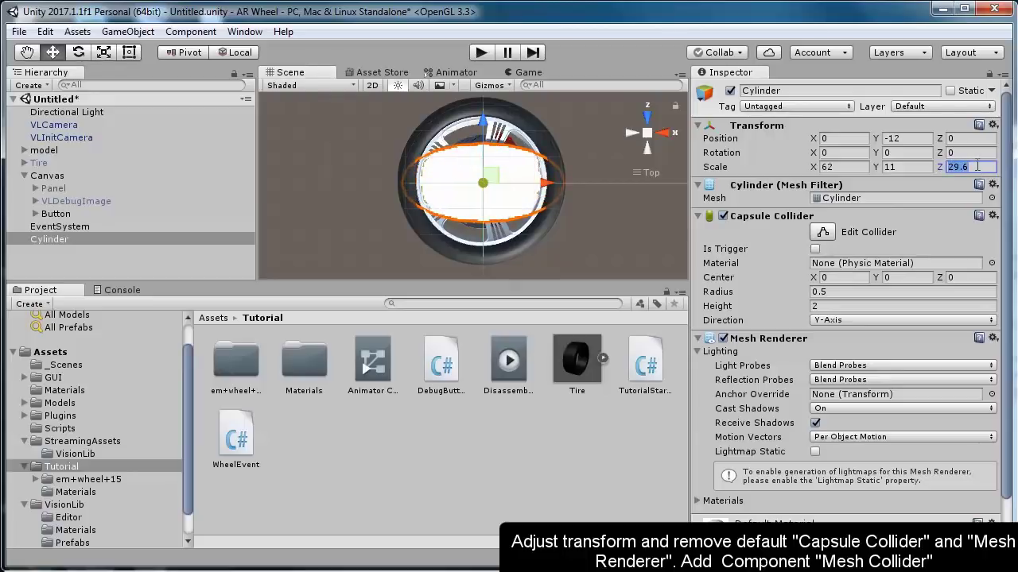
text(62)
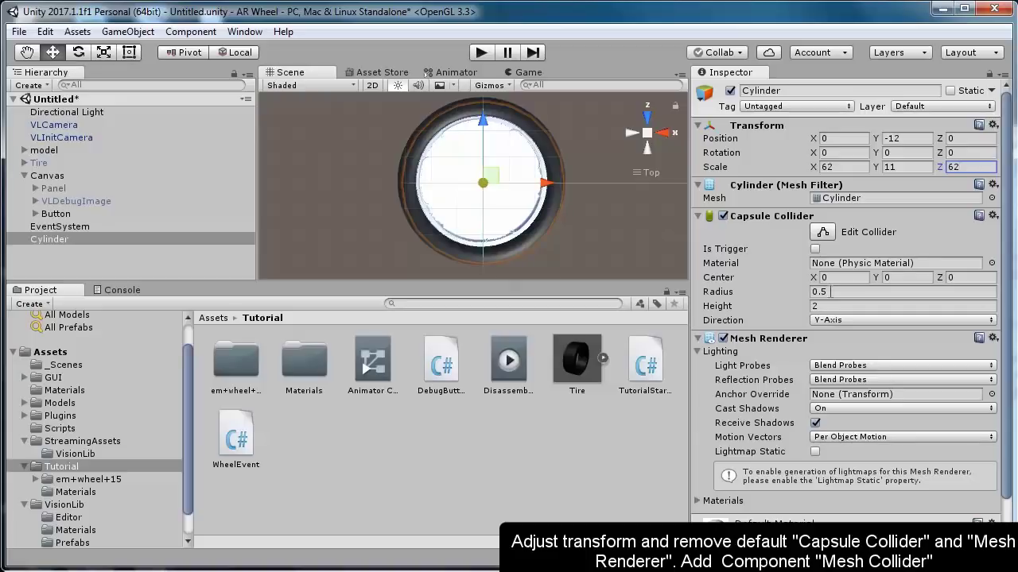
alt+drag(567, 237, 580, 200)
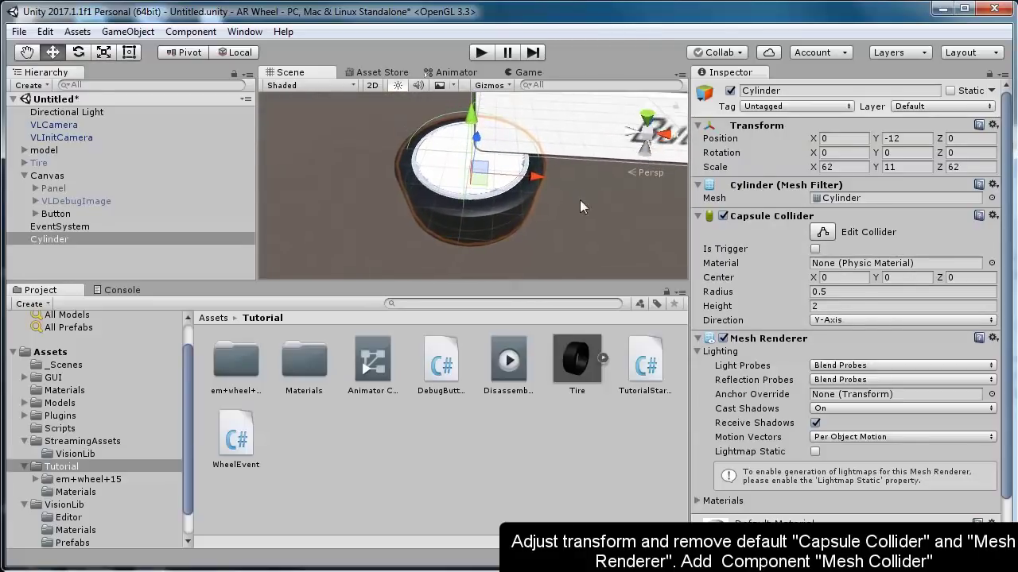
Step: Remove the cylinder's Capsule Collider and add a Mesh Collider component in its place
click(992, 215)
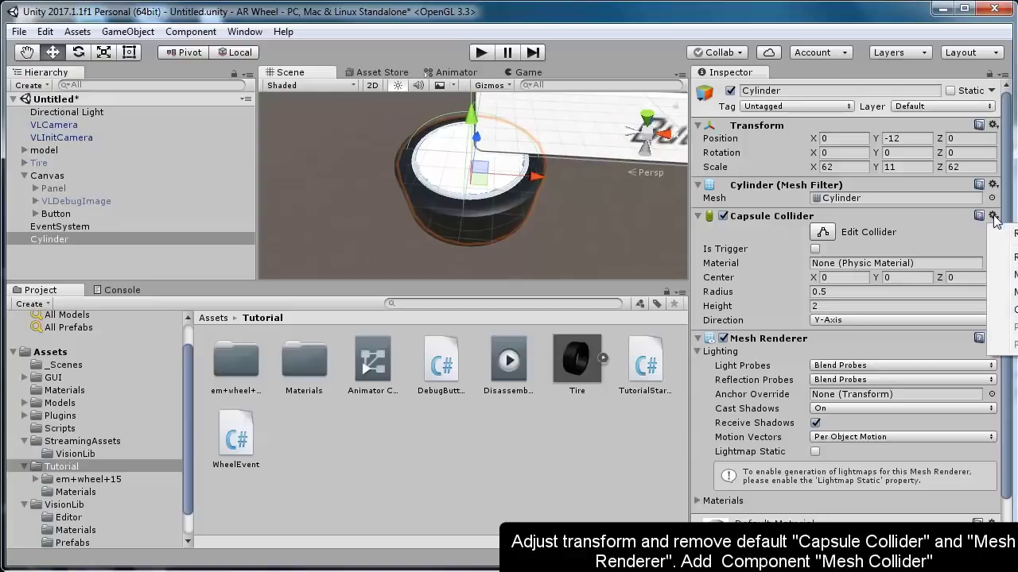
click(1003, 258)
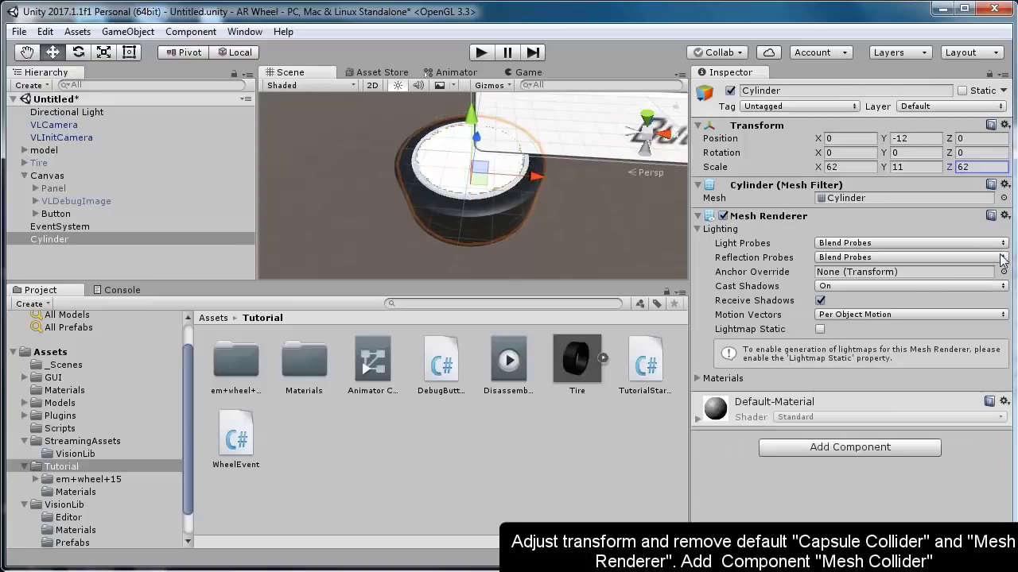
click(791, 448)
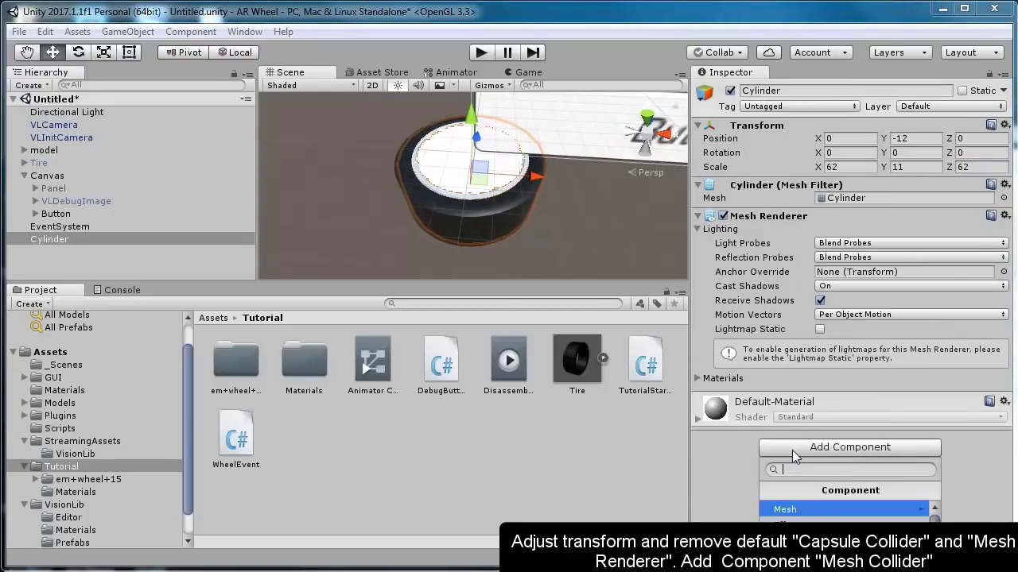
text(co)
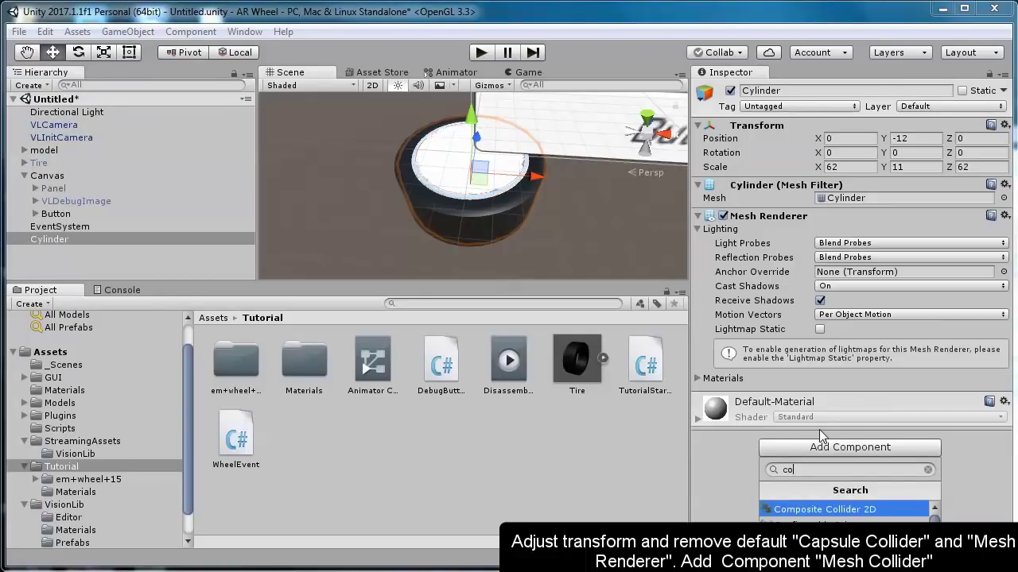
text(ll)
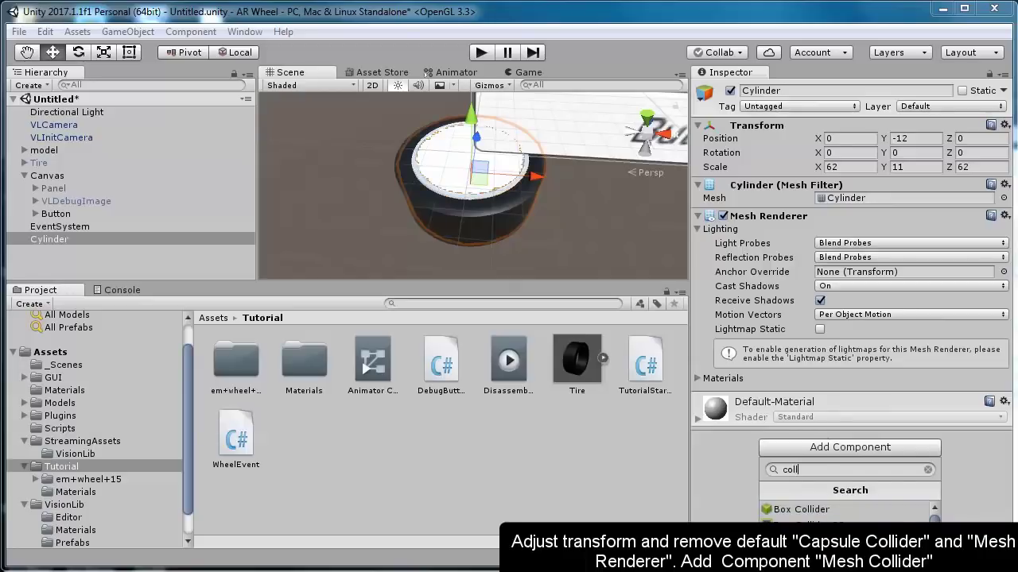
click(803, 549)
click(50, 351)
Step: Remove the Mesh Renderer component from the cylinder and clear the selection
scroll(467, 191, up, 5)
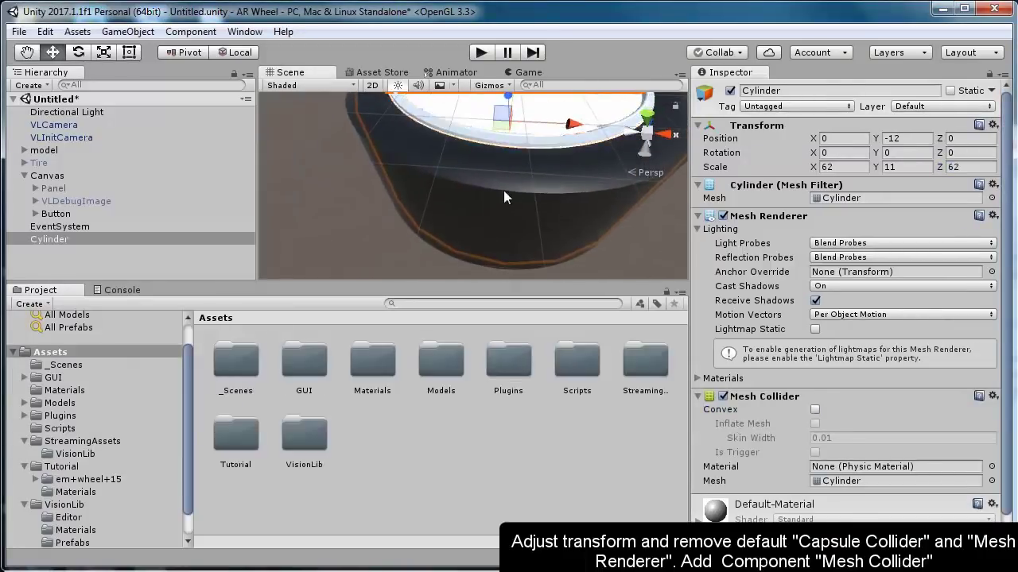
scroll(509, 195, down, 5)
click(993, 215)
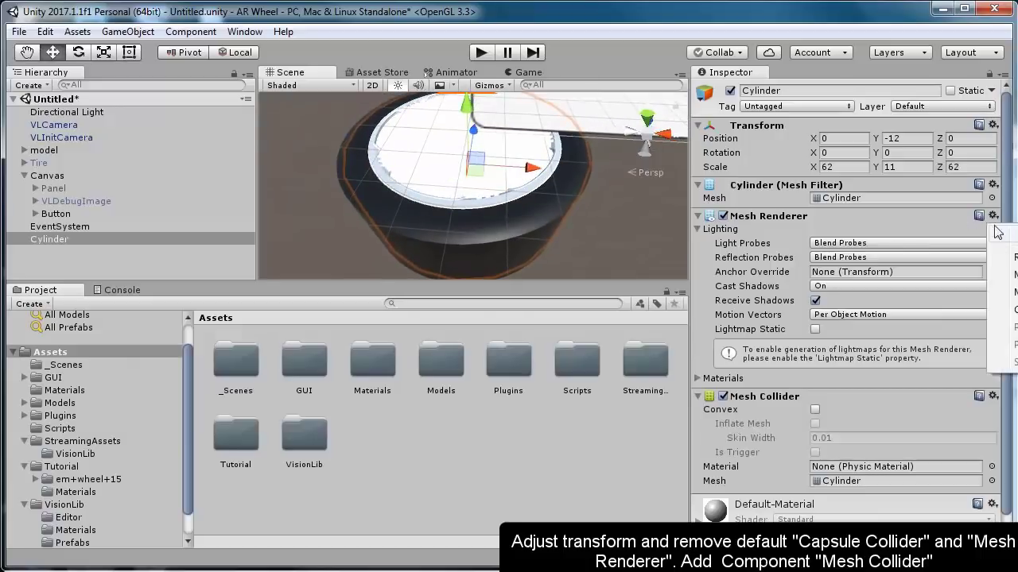
click(1003, 257)
alt+drag(543, 193, 581, 167)
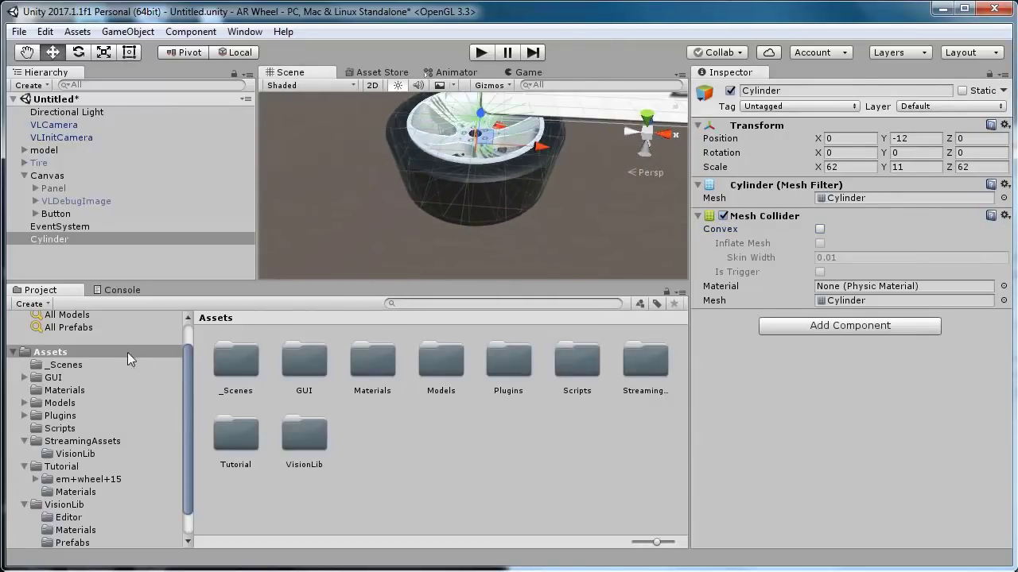
click(101, 256)
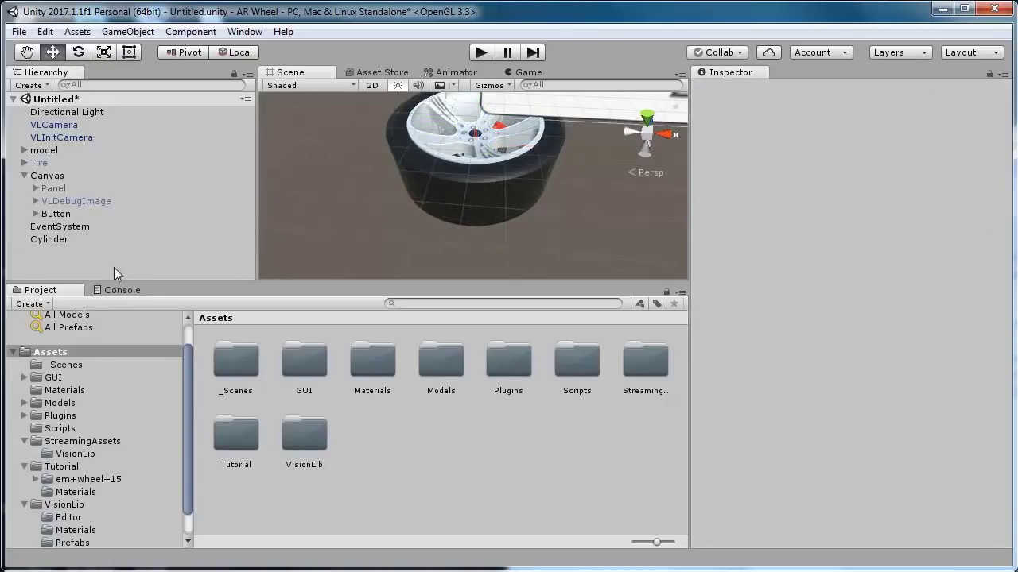
Step: Attach the WheelEvent script from Assets > Tutorial to the Cylinder, with model as its Animator and VLCamera as its Camera
click(62, 469)
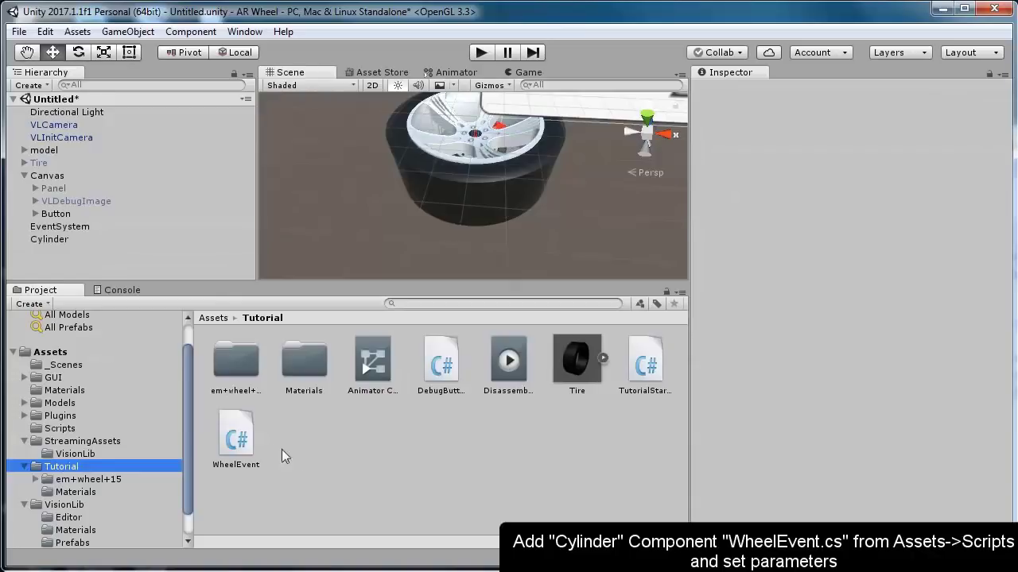
drag(244, 447, 49, 243)
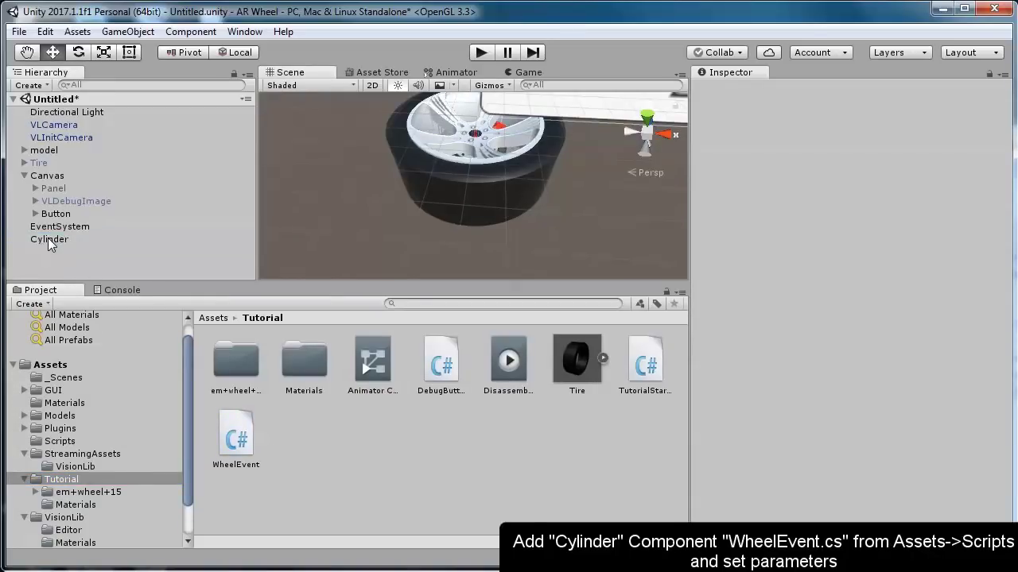
click(49, 241)
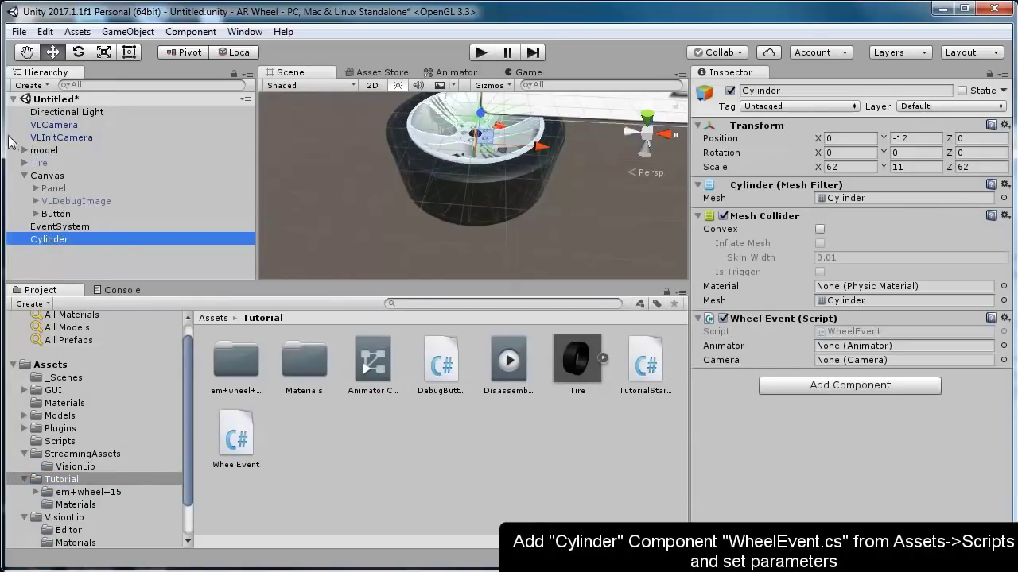
drag(50, 150, 837, 355)
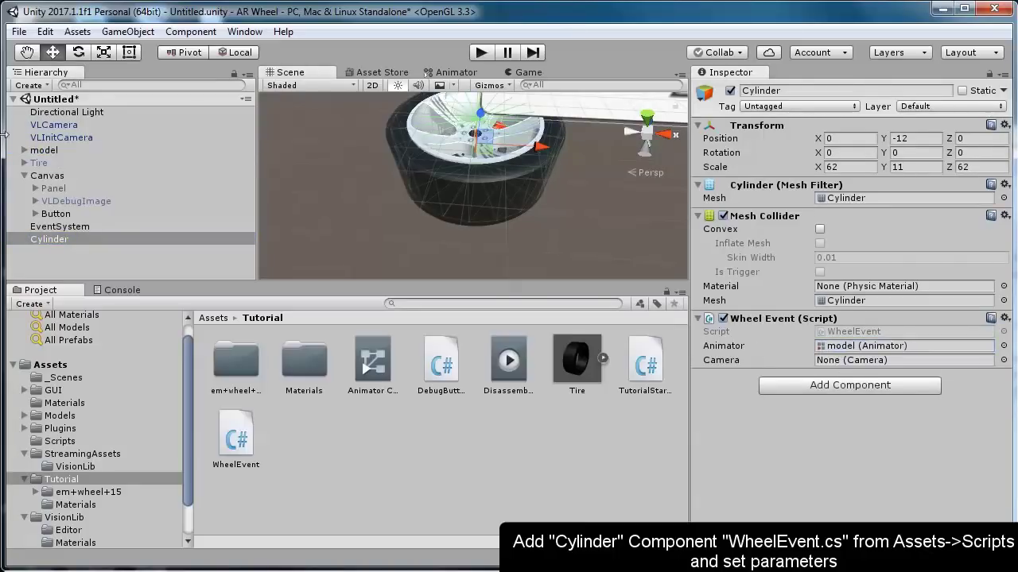
drag(63, 127, 841, 358)
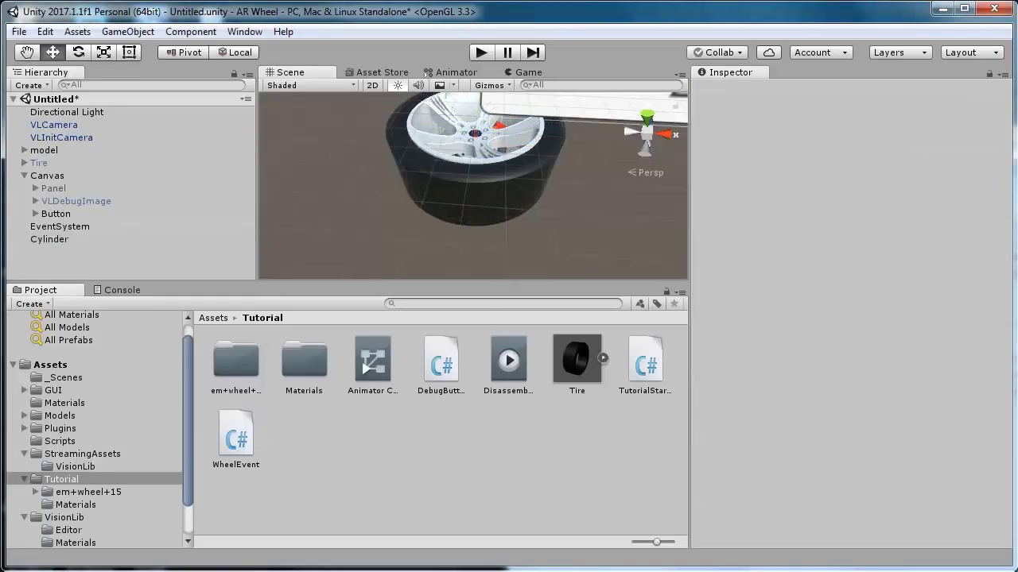
Step: Deactivate the model object and collapse the Canvas in the hierarchy
click(44, 151)
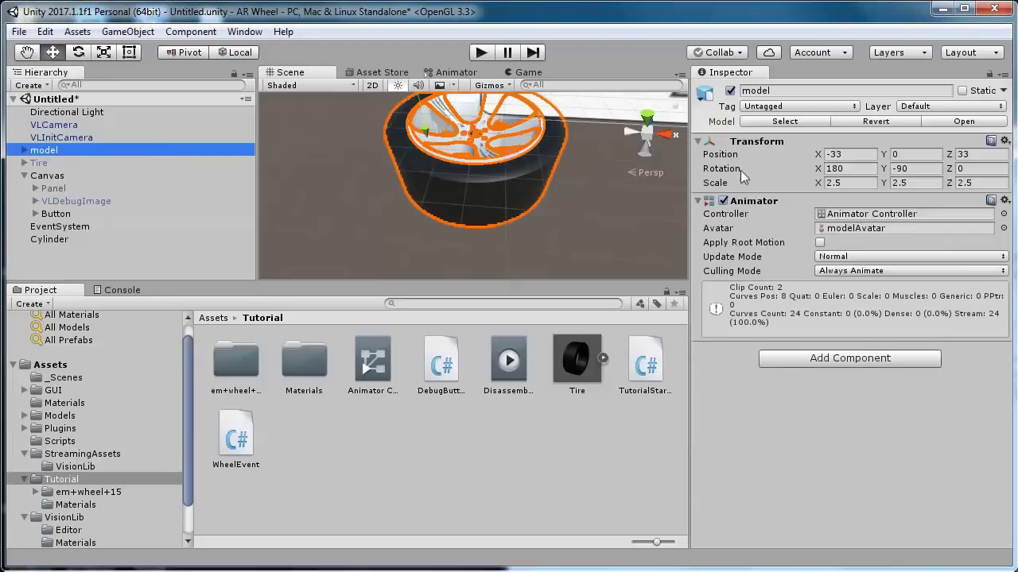
click(730, 90)
click(62, 178)
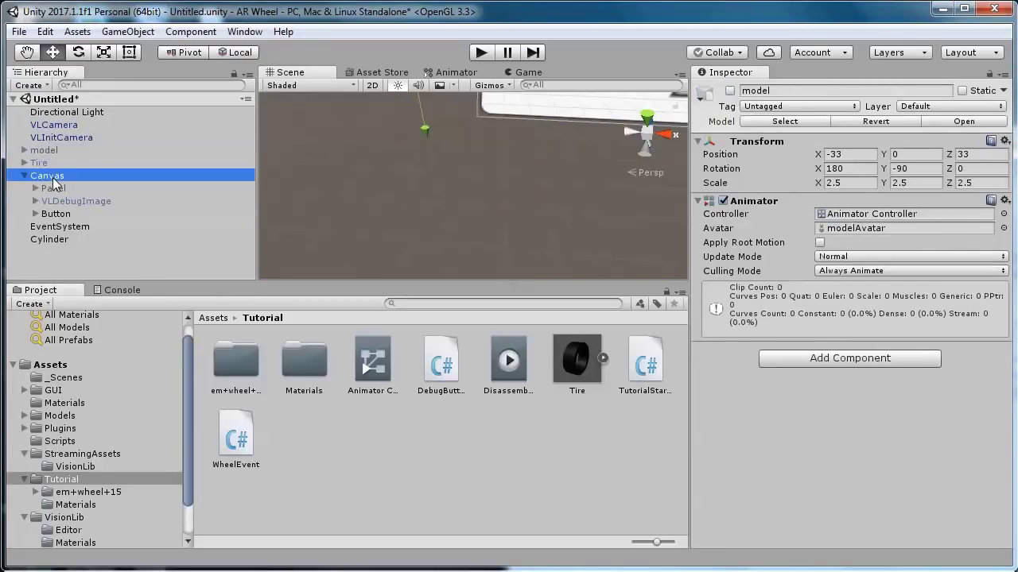
middle_drag(472, 128, 500, 189)
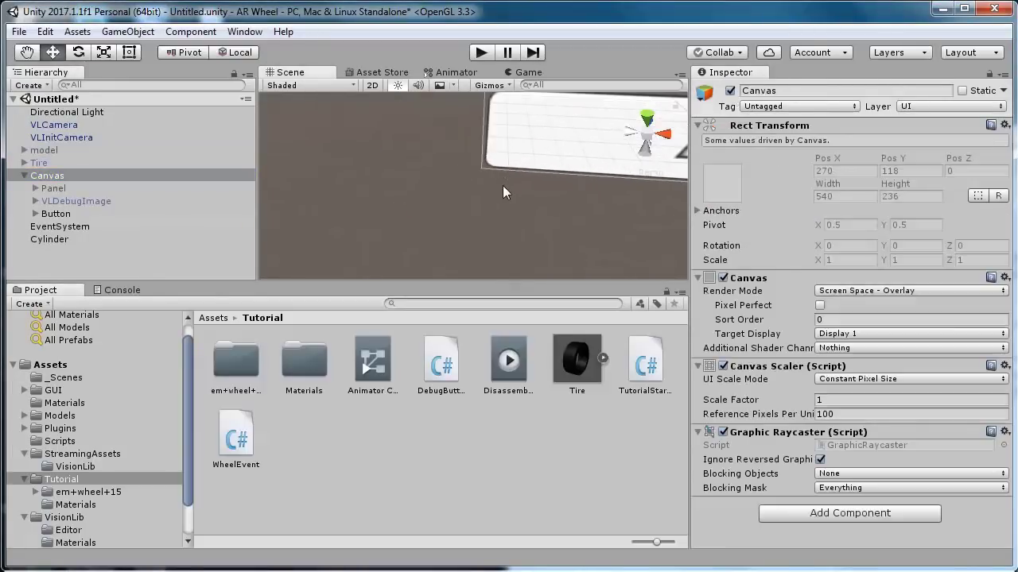
click(24, 175)
Step: Check the Cylinder's collider wireframe in the scene, clear the selection, and start Play mode to test tracking
click(52, 202)
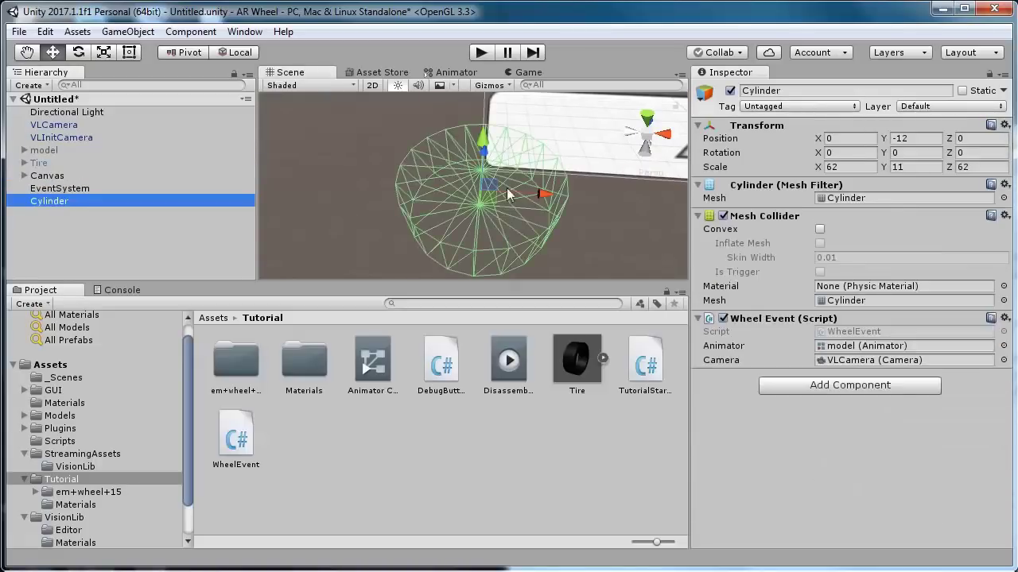
middle_drag(510, 196, 584, 228)
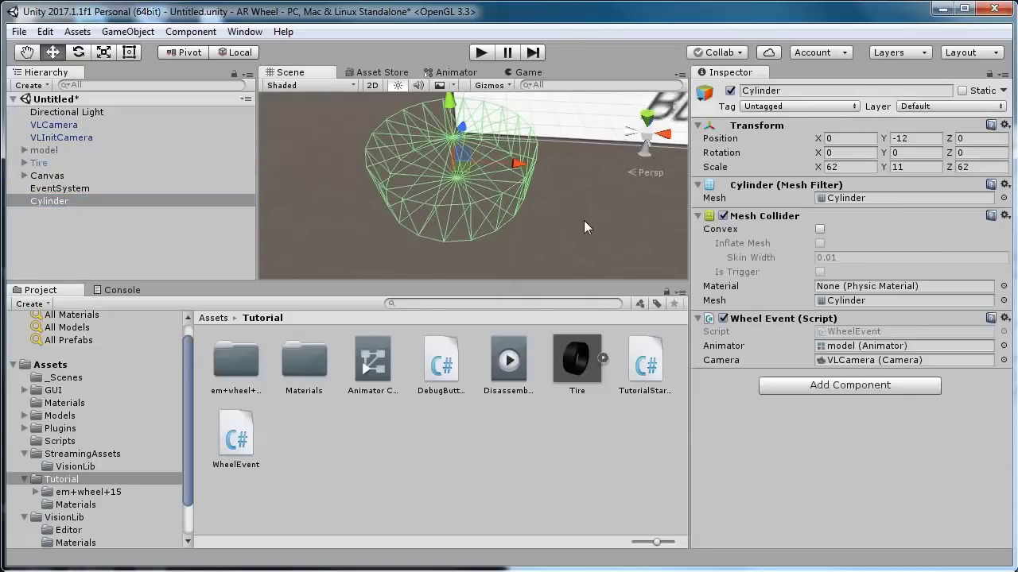
click(465, 462)
click(482, 53)
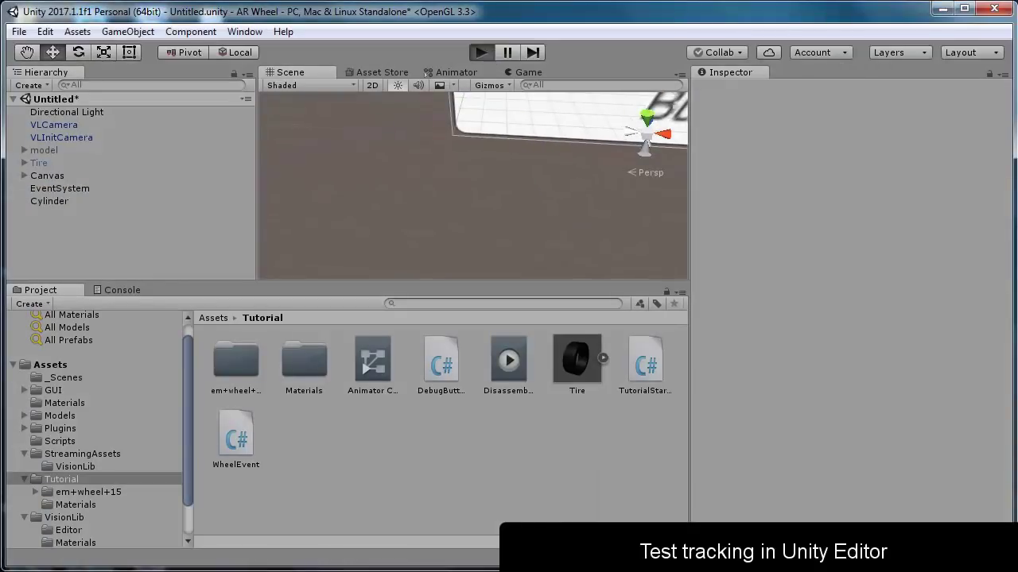
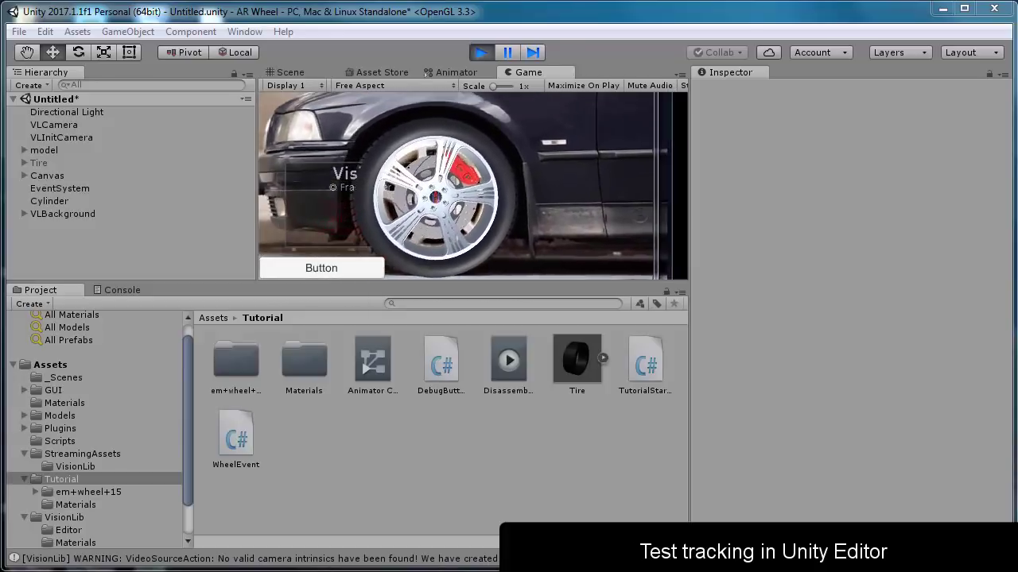
Step: Toggle the debug display on and off in the running game, trigger the wheel animation on the tracked wheel, and stop Play mode
click(360, 265)
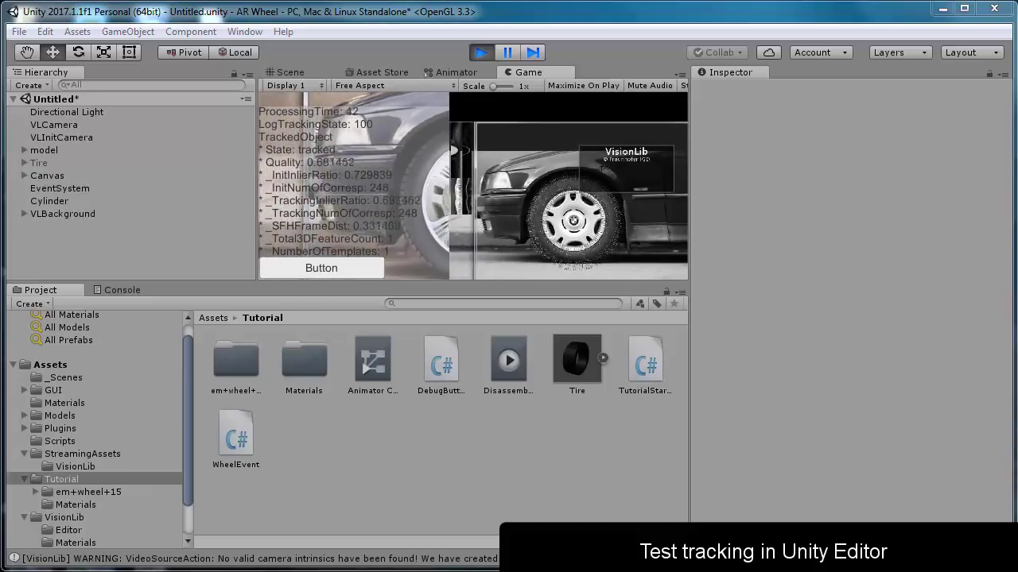
click(353, 268)
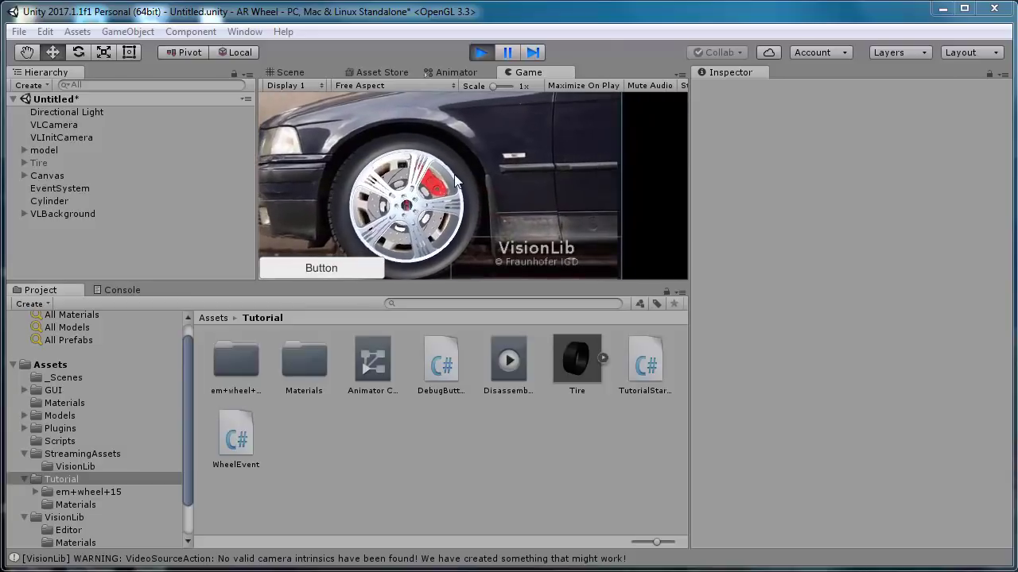
click(457, 182)
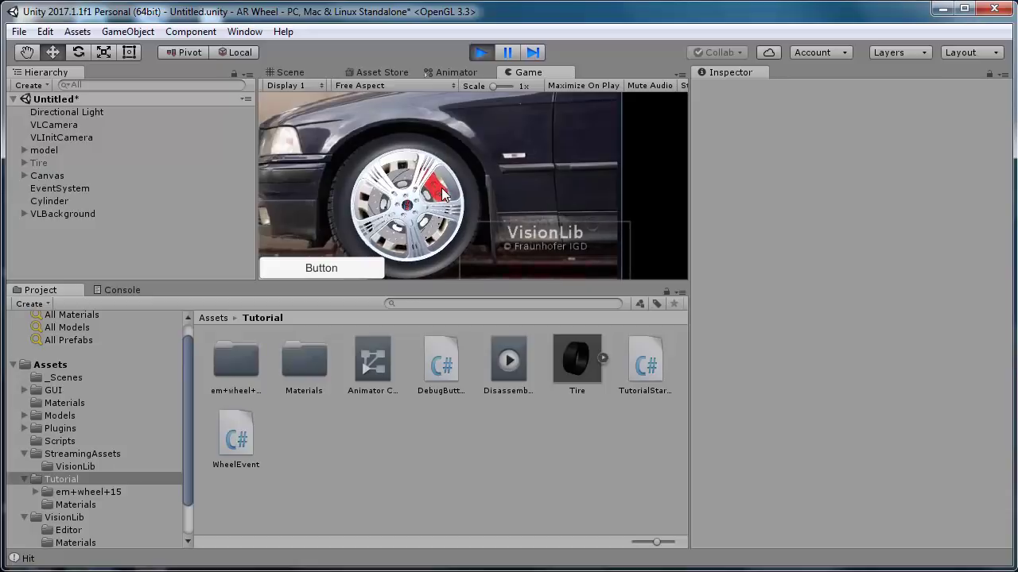
key(ctrl+p)
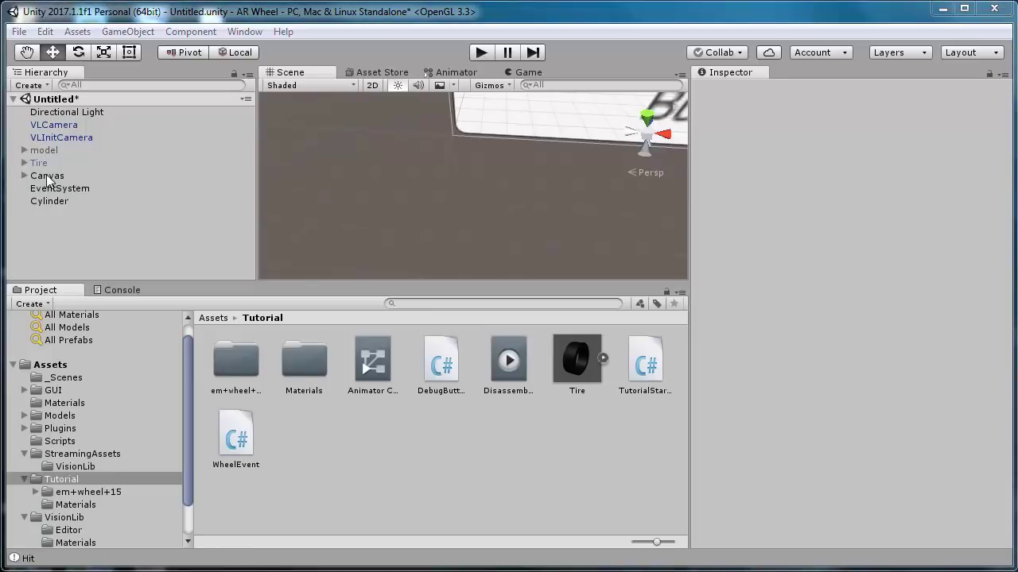
Step: Change the label of the Canvas Button's Text child to "Debug screen" and clear the selection
click(48, 177)
click(25, 176)
click(54, 214)
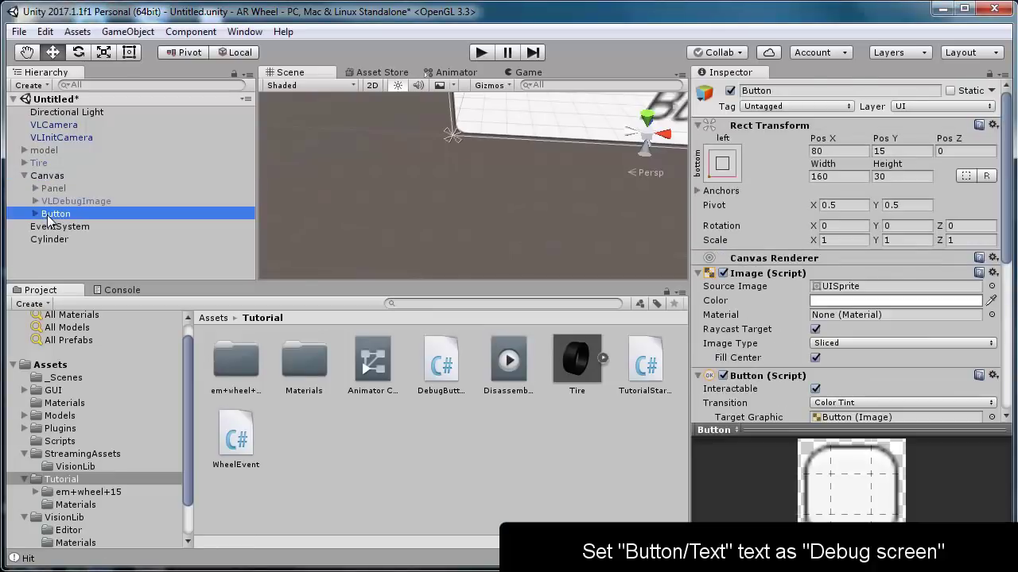
click(35, 214)
click(62, 227)
click(767, 314)
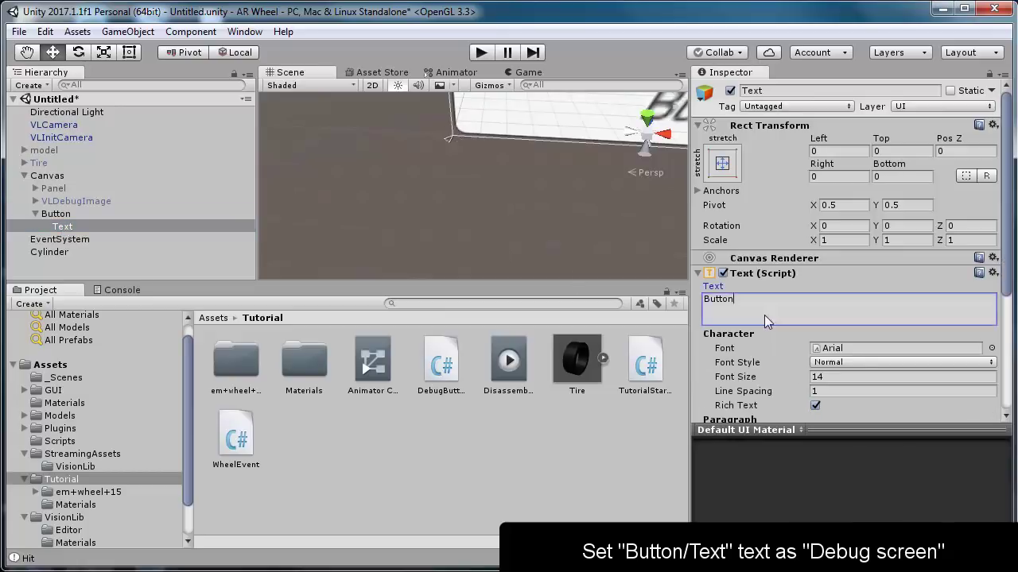
text(De)
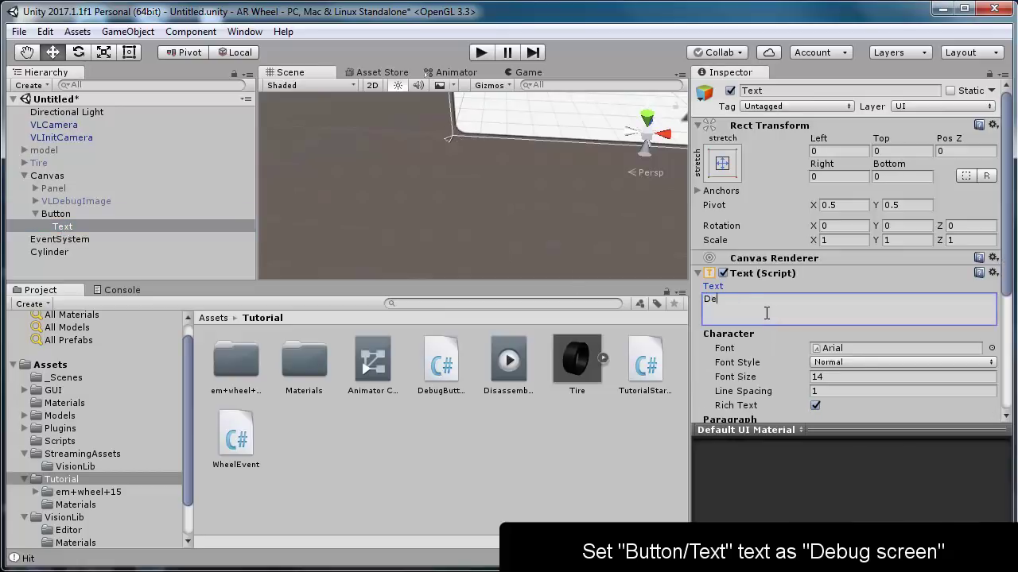
text(bug )
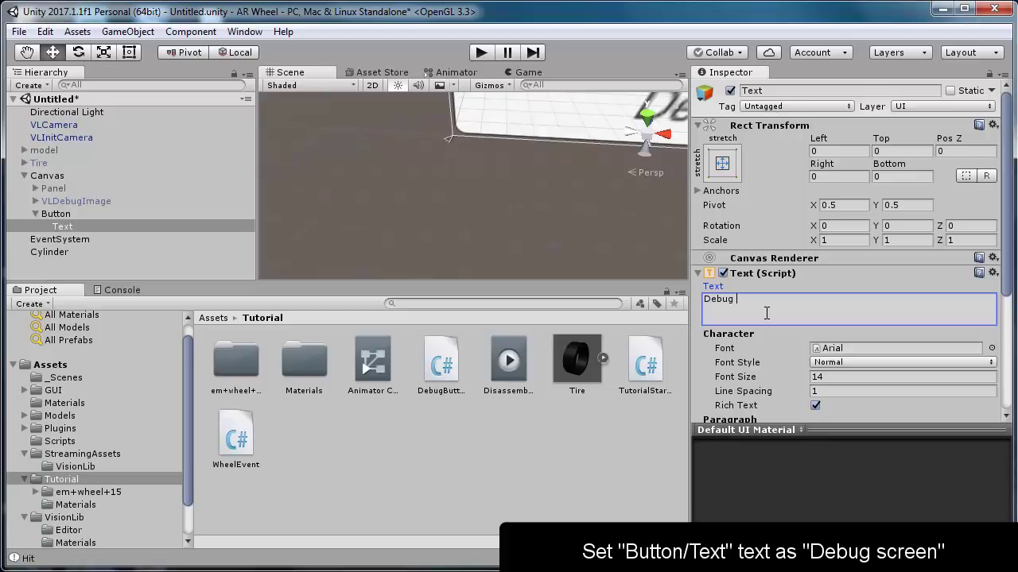
text(scr)
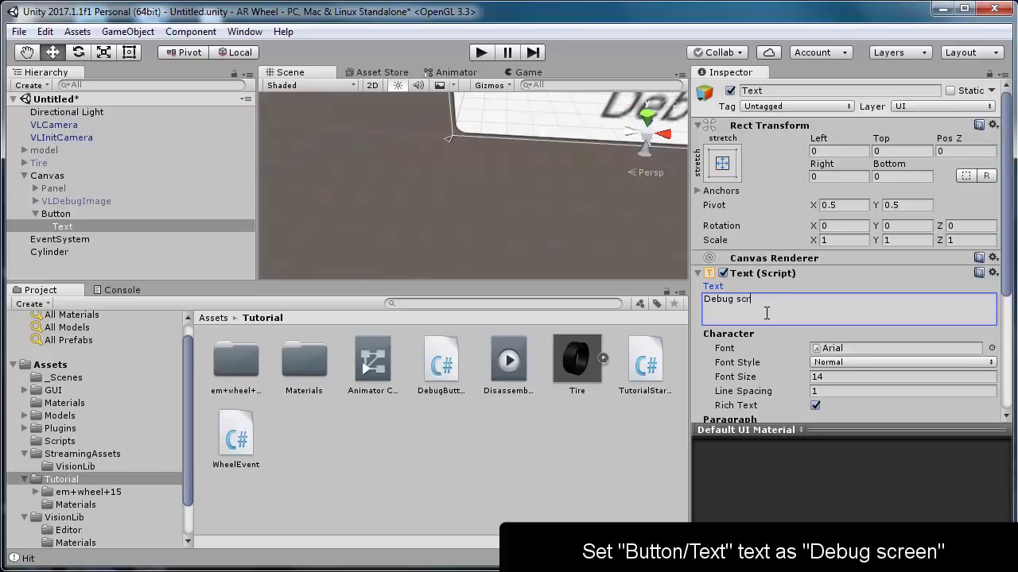
text(een)
key(Return)
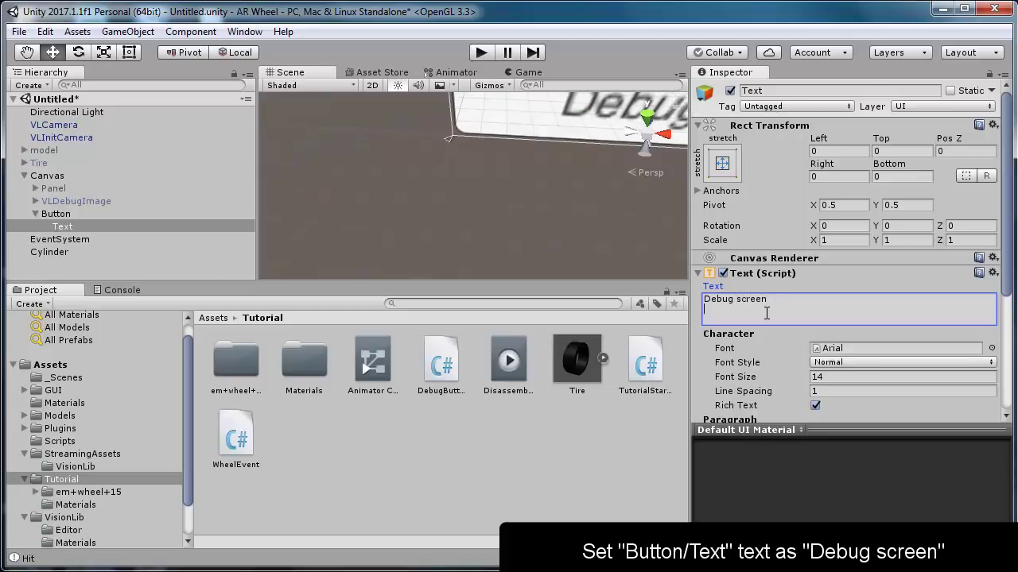
click(391, 440)
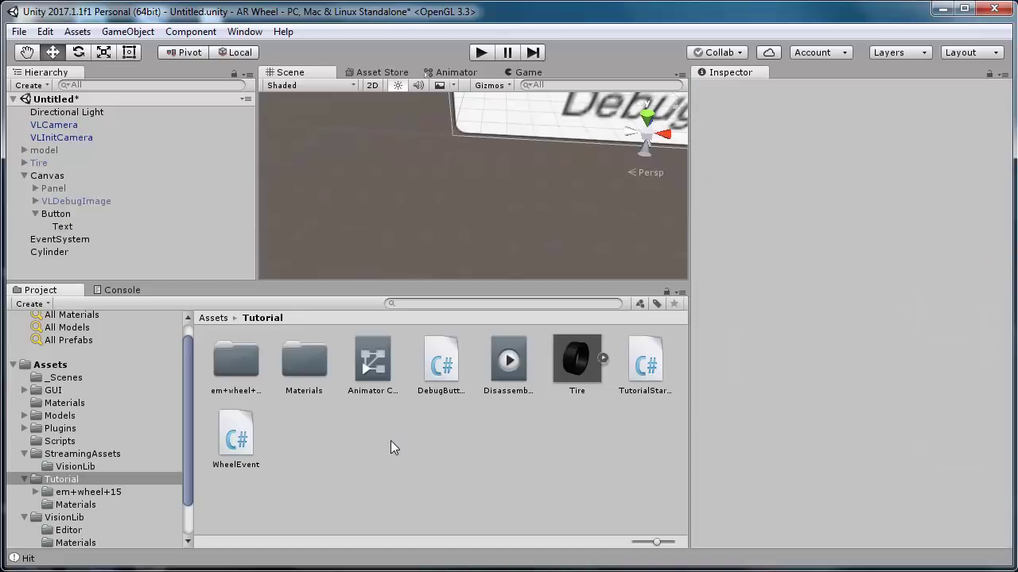
Step: Switch the project's build platform to Android in Build Settings
click(19, 34)
click(61, 194)
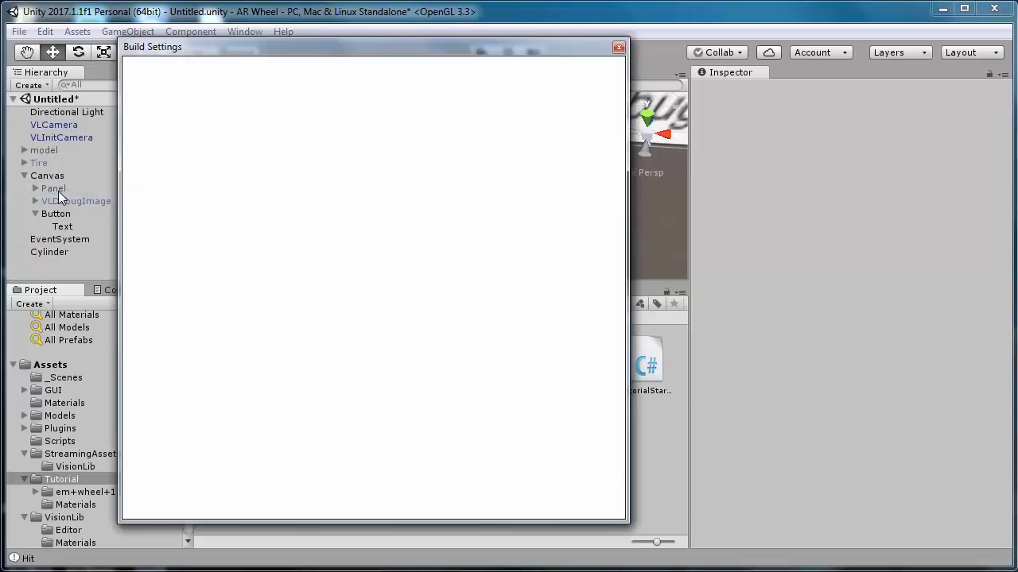
click(213, 290)
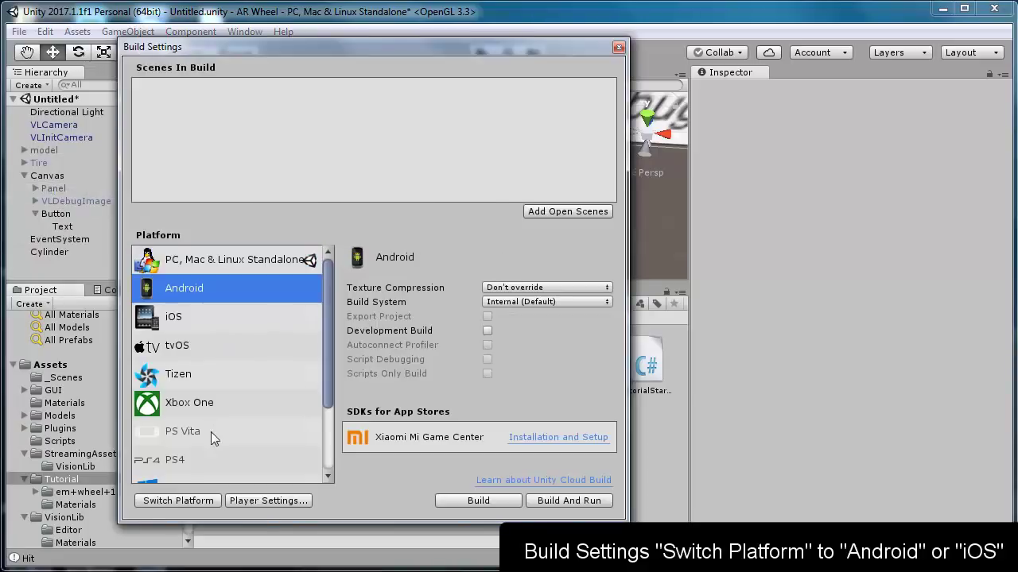
click(171, 500)
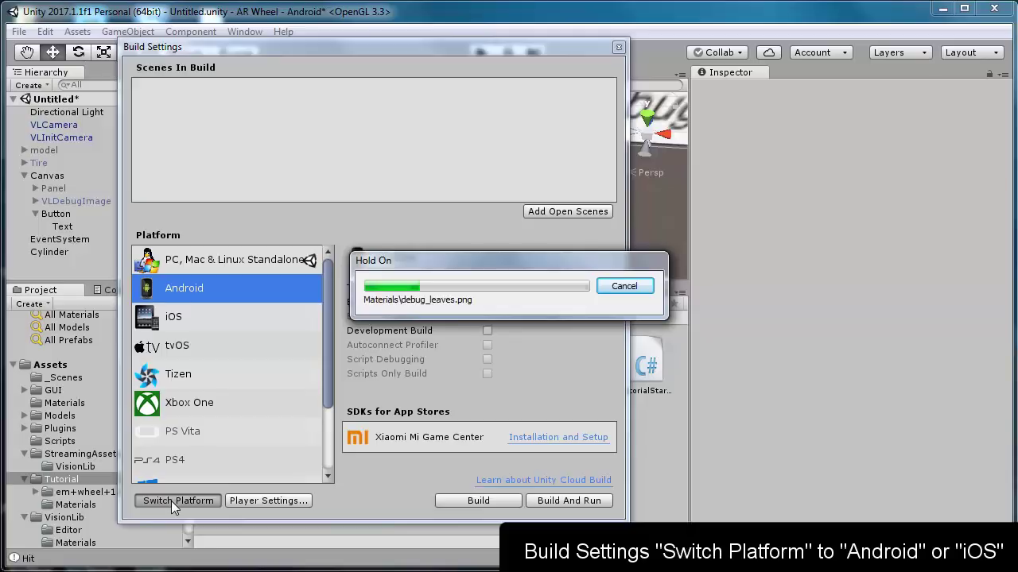
Step: Set the Android package name to com.ourtechart.wheel in Player Settings
click(294, 504)
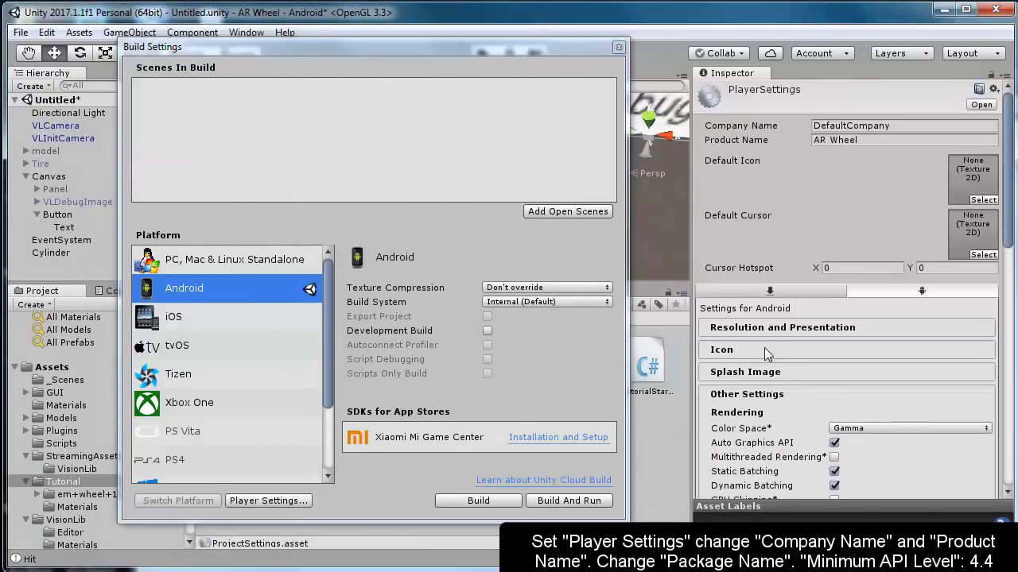
scroll(799, 188, down, 4)
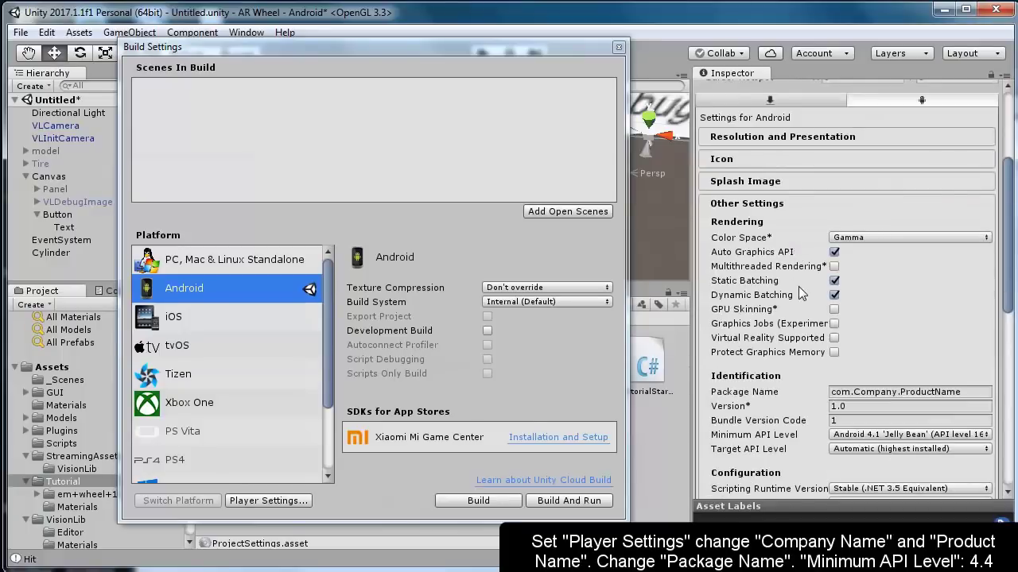
scroll(879, 395, down, 1)
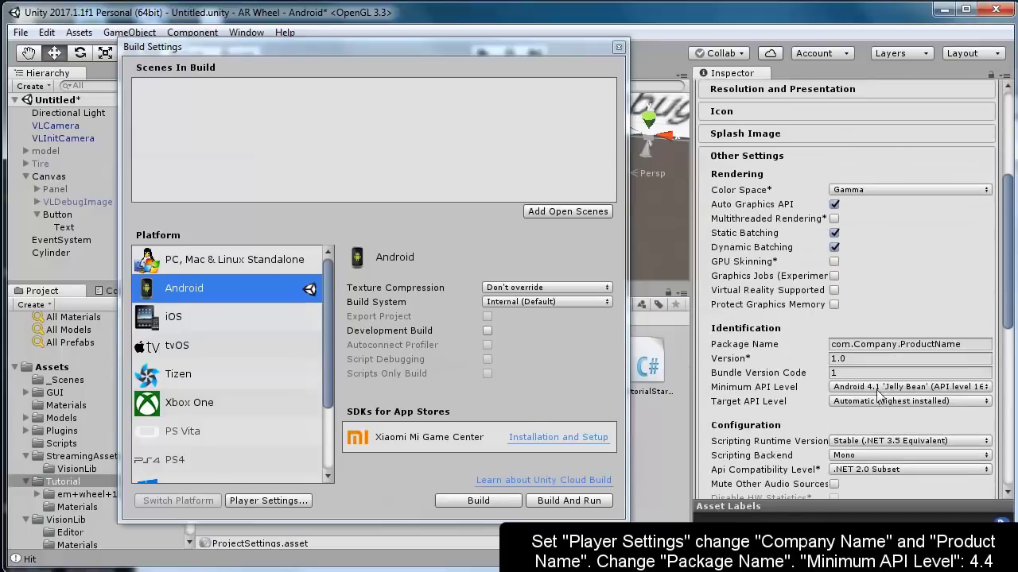
double_click(875, 344)
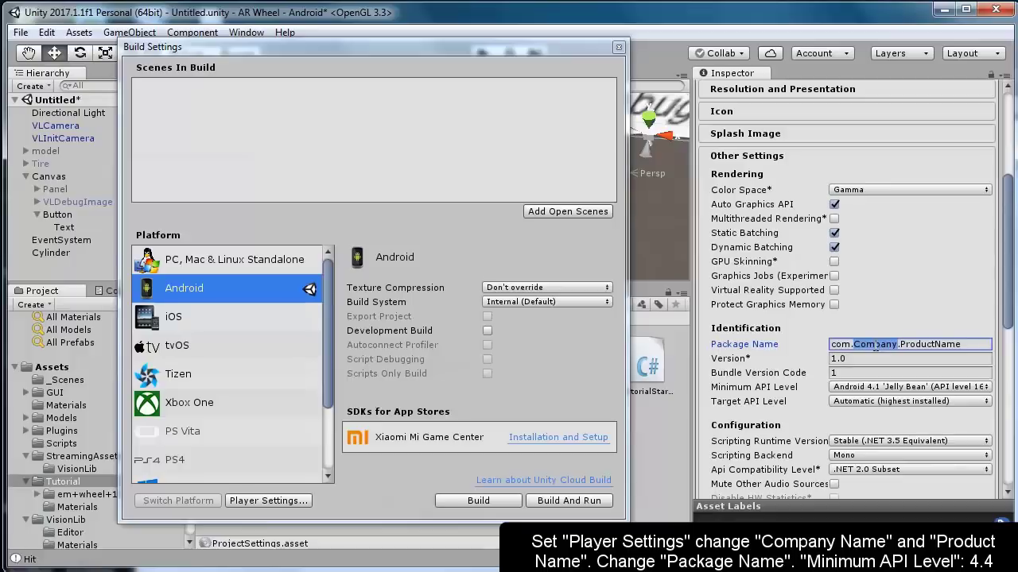
text(ourte)
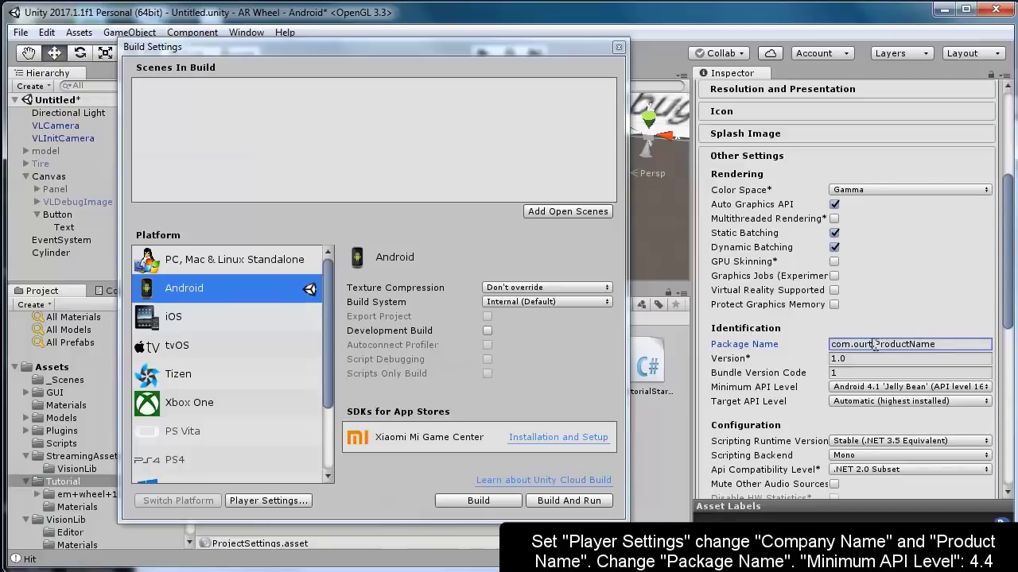
text(chart.)
double_click(952, 348)
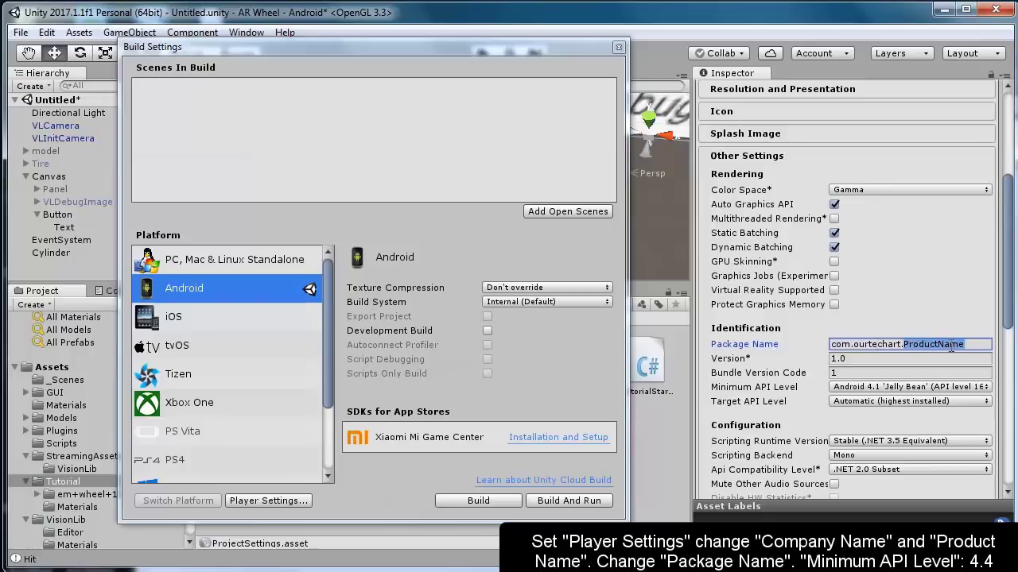
text(wheel)
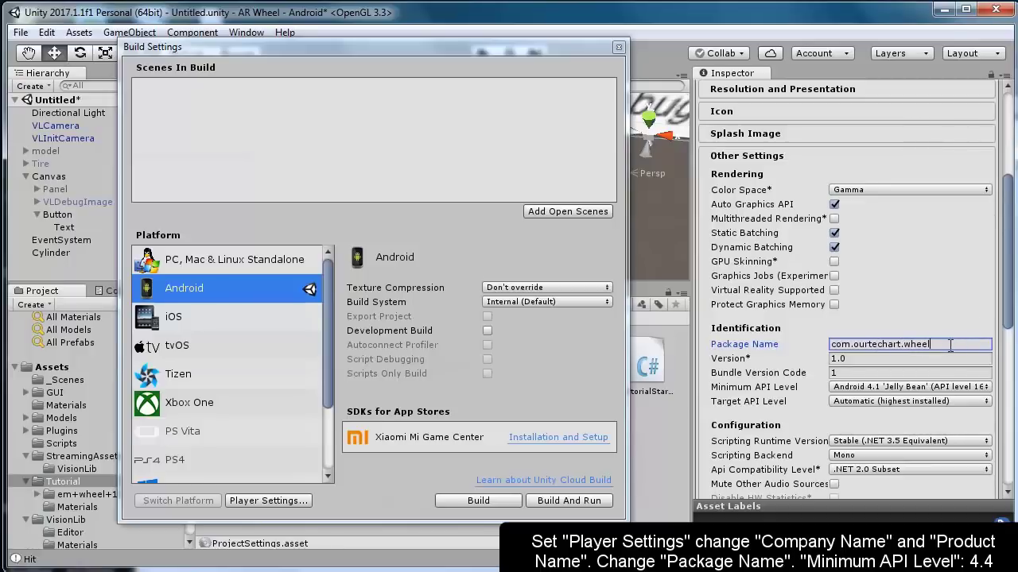
Step: Copy ourtechart from the package name and use it as the Company Name in Player Settings
double_click(879, 343)
key(ctrl+c)
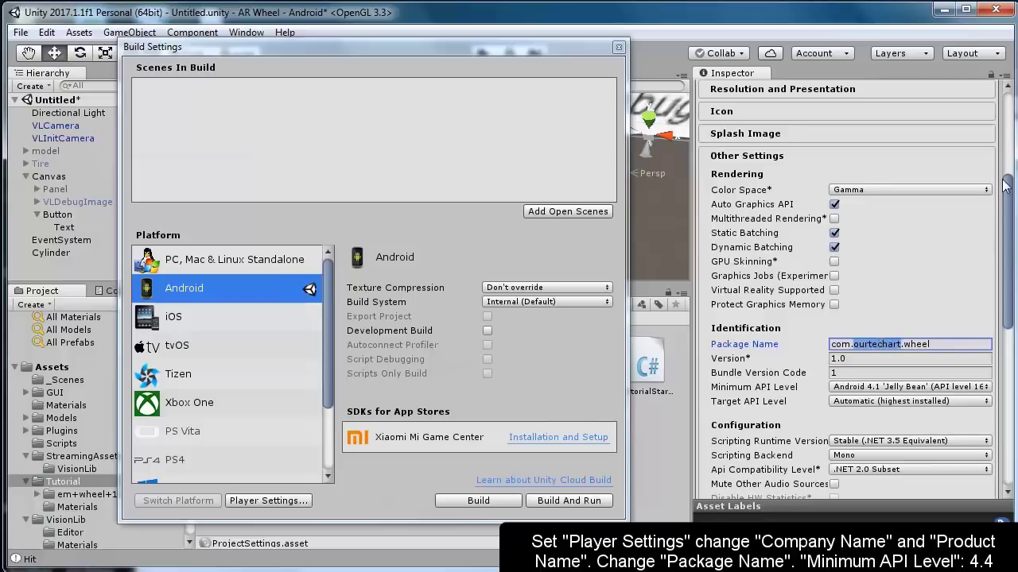
drag(1006, 185, 1006, 89)
click(851, 126)
key(ctrl+v)
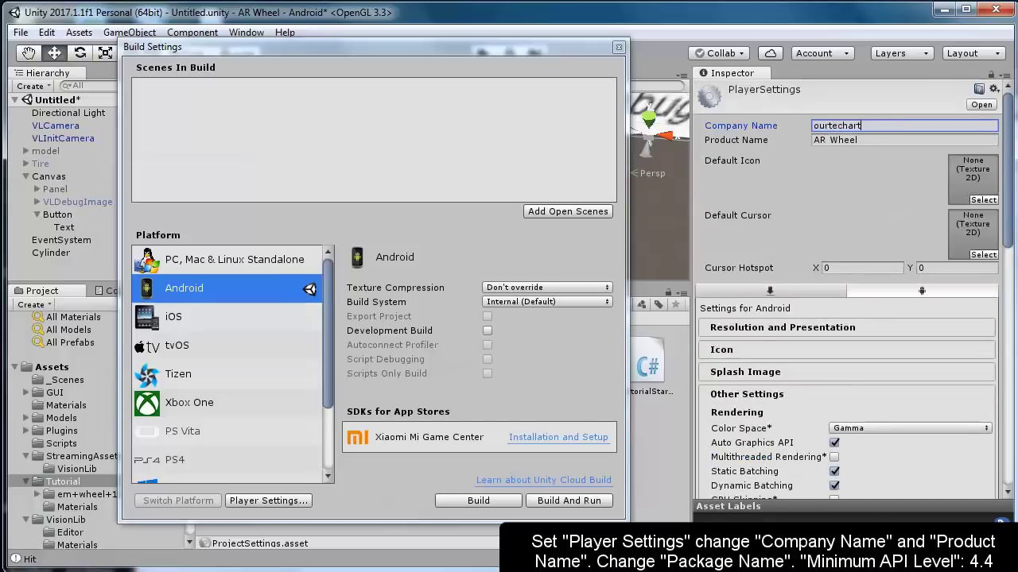
Step: Set the Minimum API Level to Android 4.4 'Kit Kat' (API level 19)
drag(1010, 177, 1008, 304)
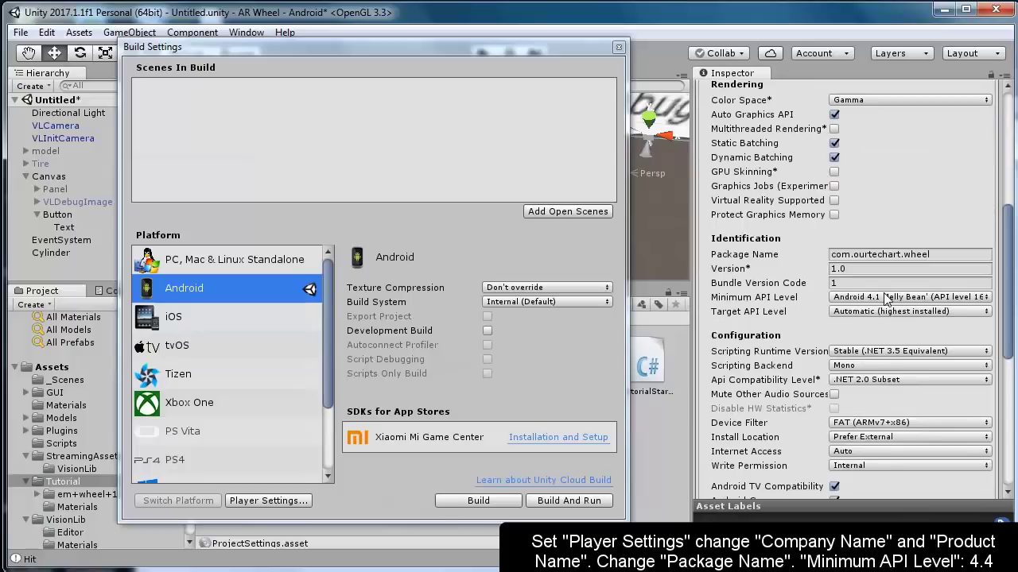
click(886, 298)
click(883, 367)
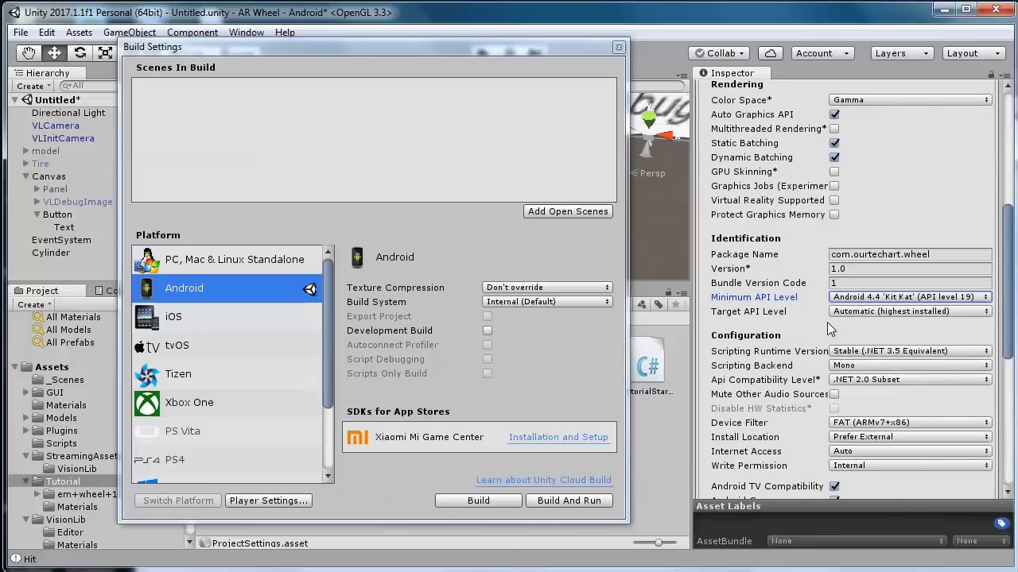
Step: Start the Android build, then create a folder named App in the AR Wheel project directory and open it as the destination
click(468, 504)
right_click(484, 263)
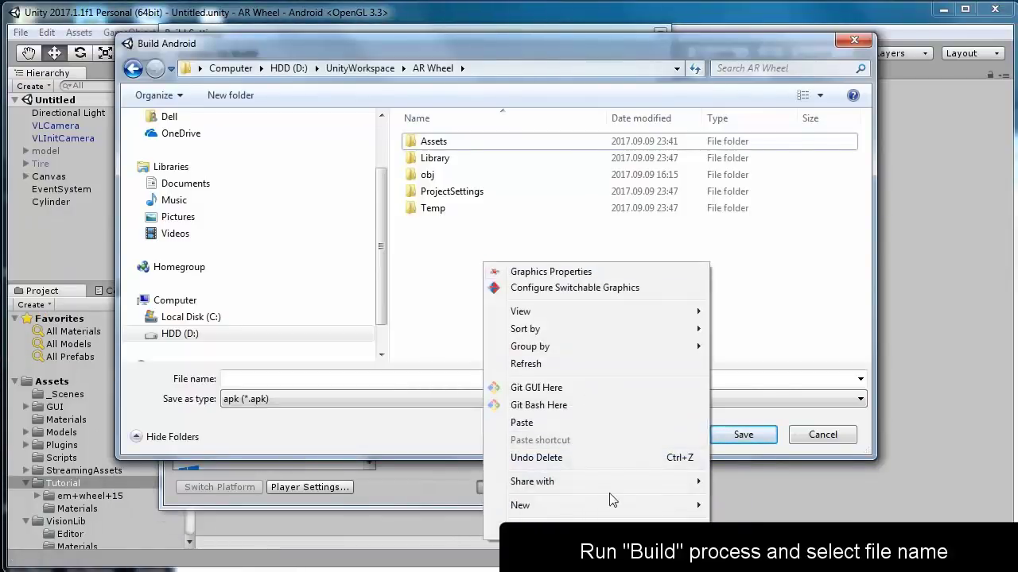
mouse_move(663, 506)
click(745, 506)
text(App)
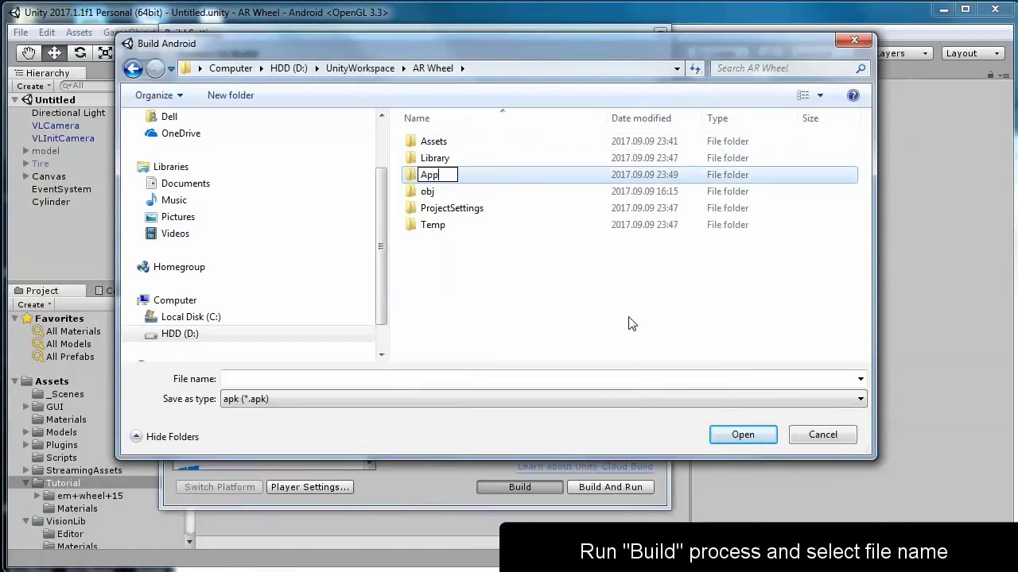
key(Return)
key(Return)
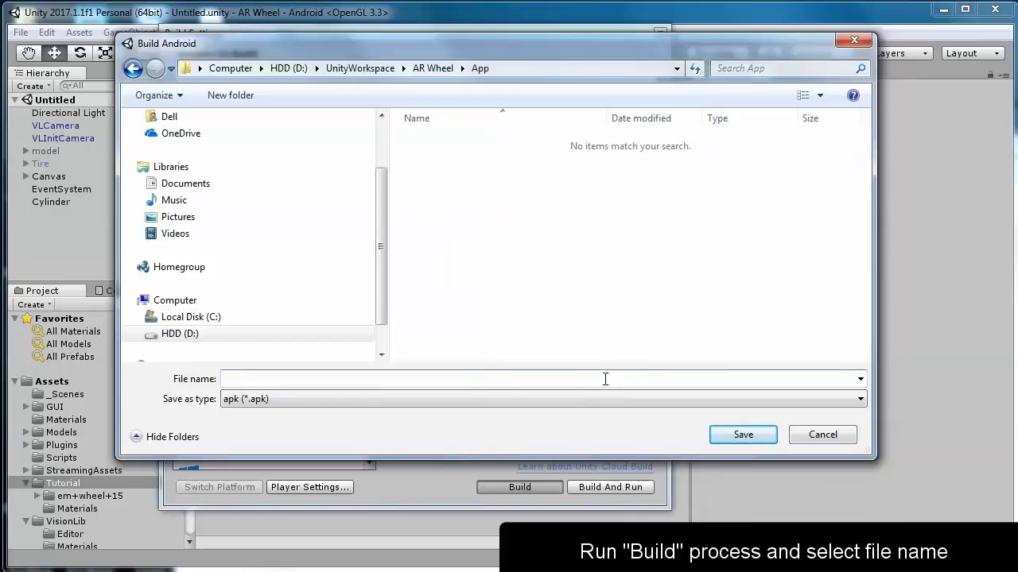